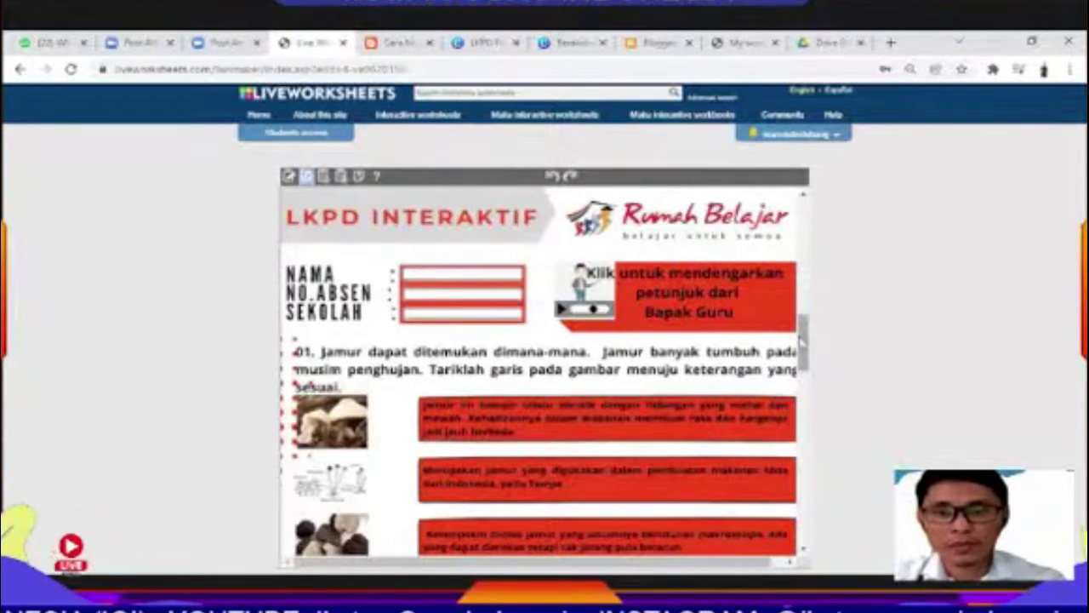
# - In question 01, match the top mushroom photo to the second description, the line diagram to the first, and the bottom photo to the third
pyautogui.scroll(-2, 805, 361)
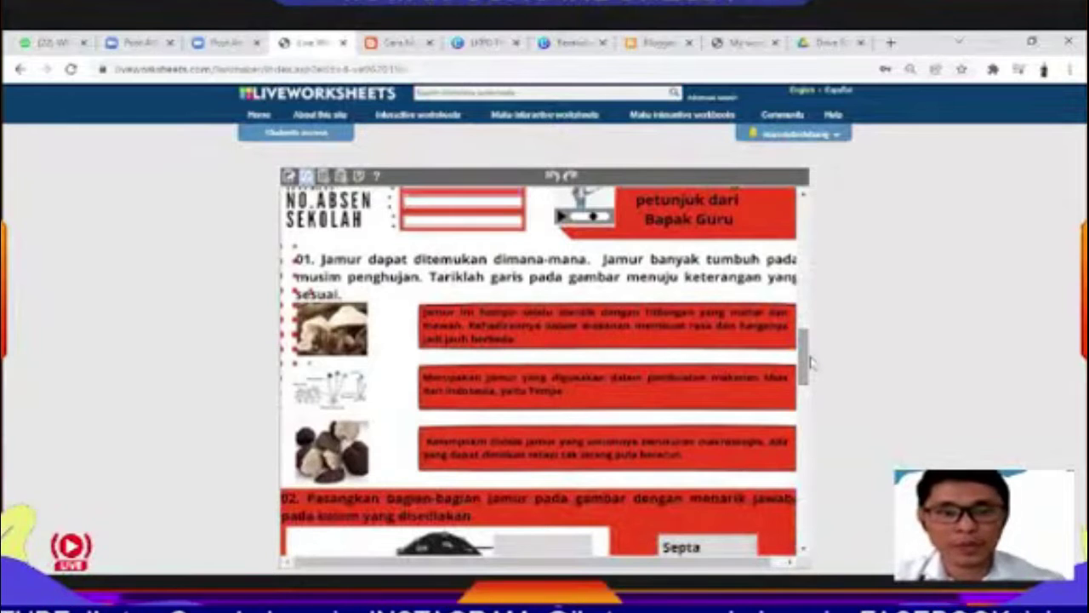
pyautogui.moveTo(336, 330)
pyautogui.mouseDown()
pyautogui.moveTo(423, 350)
pyautogui.moveTo(451, 393)
pyautogui.moveTo(484, 412)
pyautogui.mouseUp()
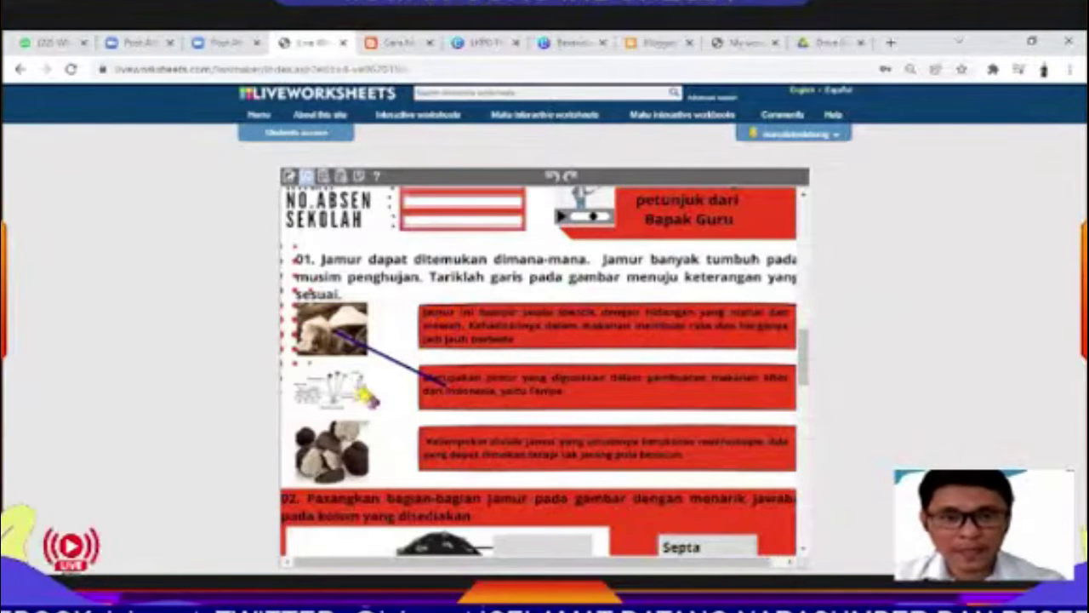
pyautogui.moveTo(333, 393)
pyautogui.mouseDown()
pyautogui.moveTo(409, 374)
pyautogui.moveTo(469, 339)
pyautogui.mouseUp()
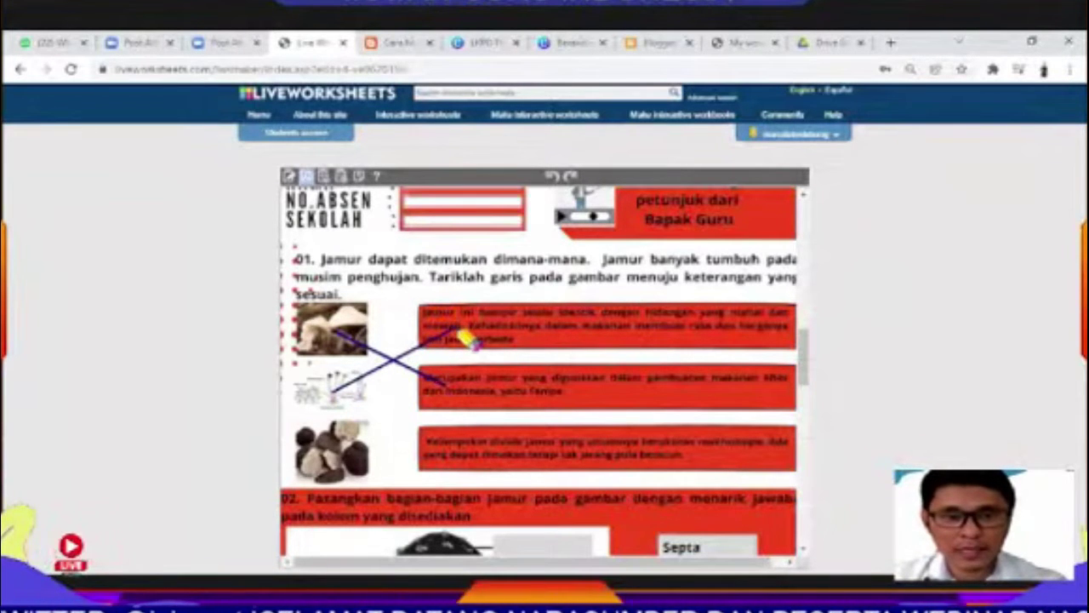
pyautogui.moveTo(356, 449)
pyautogui.mouseDown()
pyautogui.moveTo(445, 448)
pyautogui.moveTo(460, 458)
pyautogui.mouseUp()
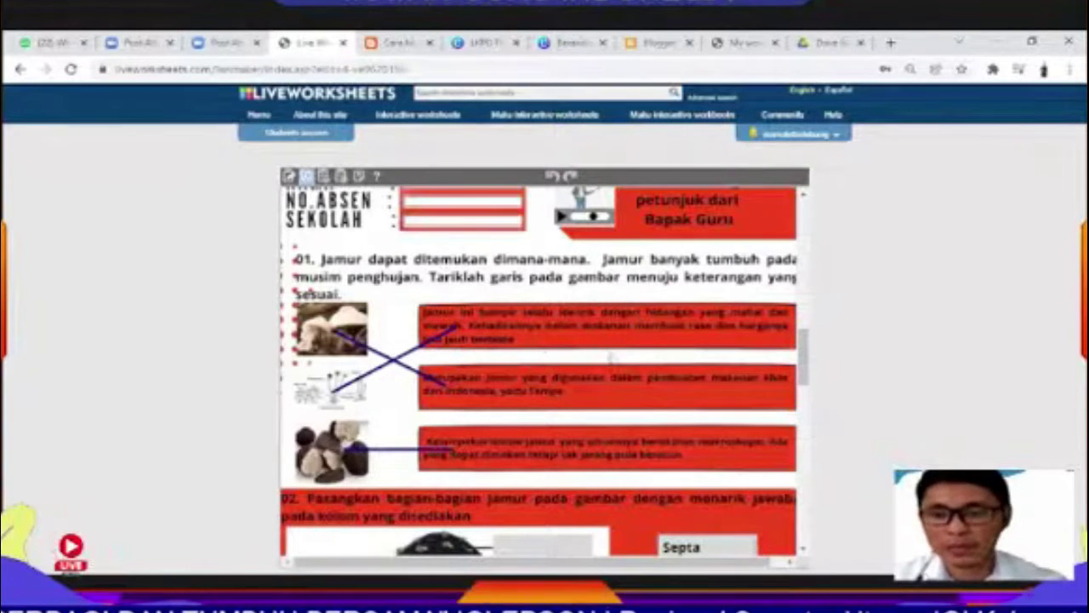
# - In question 02, place Septa beside the mushroom's cap, Tudung/pilus beside its ring, and Tangkai buah in the box beside the gills
pyautogui.scroll(-1, 549, 395)
pyautogui.scroll(1, 547, 374)
pyautogui.scroll(-2, 553, 355)
pyautogui.scroll(-1, 549, 350)
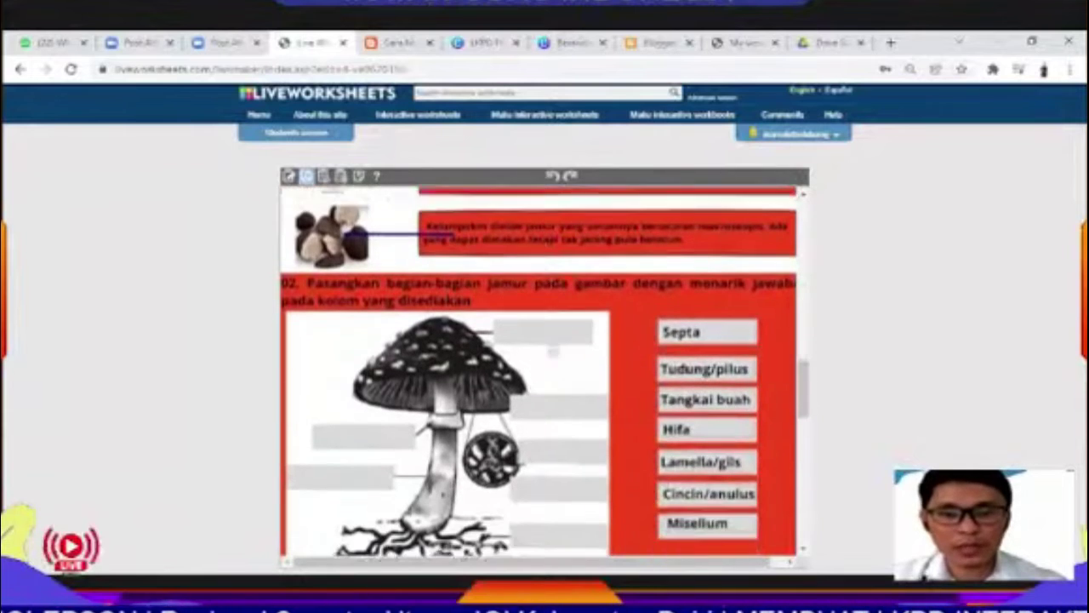
pyautogui.scroll(-1, 554, 356)
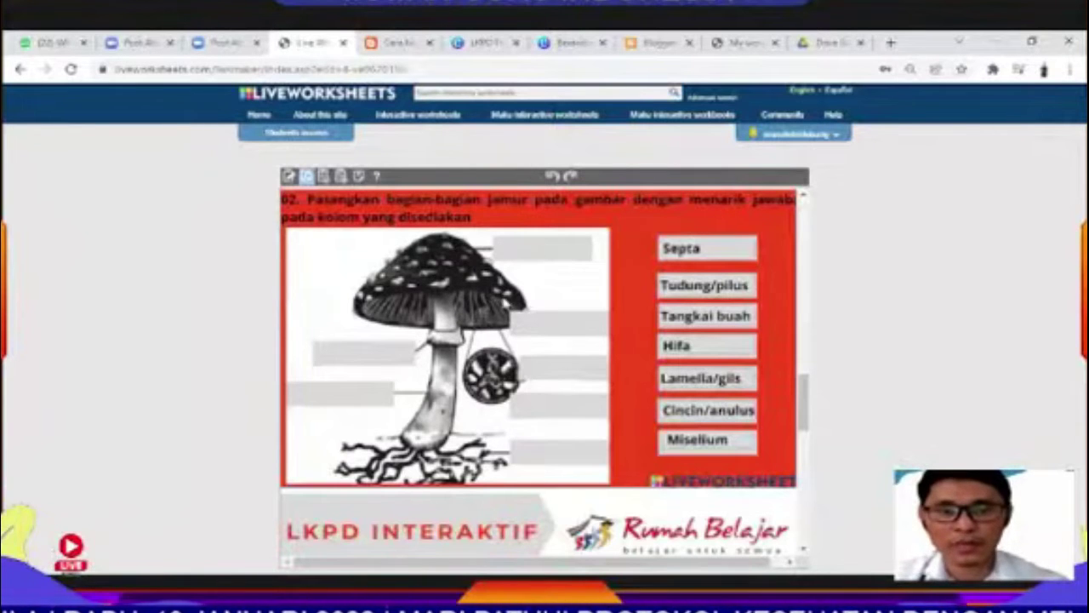
pyautogui.moveTo(691, 252); pyautogui.dragTo(549, 247)
pyautogui.moveTo(672, 284); pyautogui.dragTo(357, 353)
pyautogui.moveTo(687, 315); pyautogui.dragTo(542, 311)
# - Place Hifa beside the magnified circle, Cincin/anulus directly below it, Lamella/gils beside the stem, and Miselium beside the roots
pyautogui.moveTo(677, 349); pyautogui.dragTo(573, 372)
pyautogui.moveTo(688, 380); pyautogui.dragTo(374, 397)
pyautogui.moveTo(699, 411); pyautogui.dragTo(561, 407)
pyautogui.moveTo(686, 439); pyautogui.dragTo(557, 451)
pyautogui.moveTo(723, 379); pyautogui.dragTo(305, 393)
pyautogui.moveTo(668, 376); pyautogui.dragTo(332, 400)
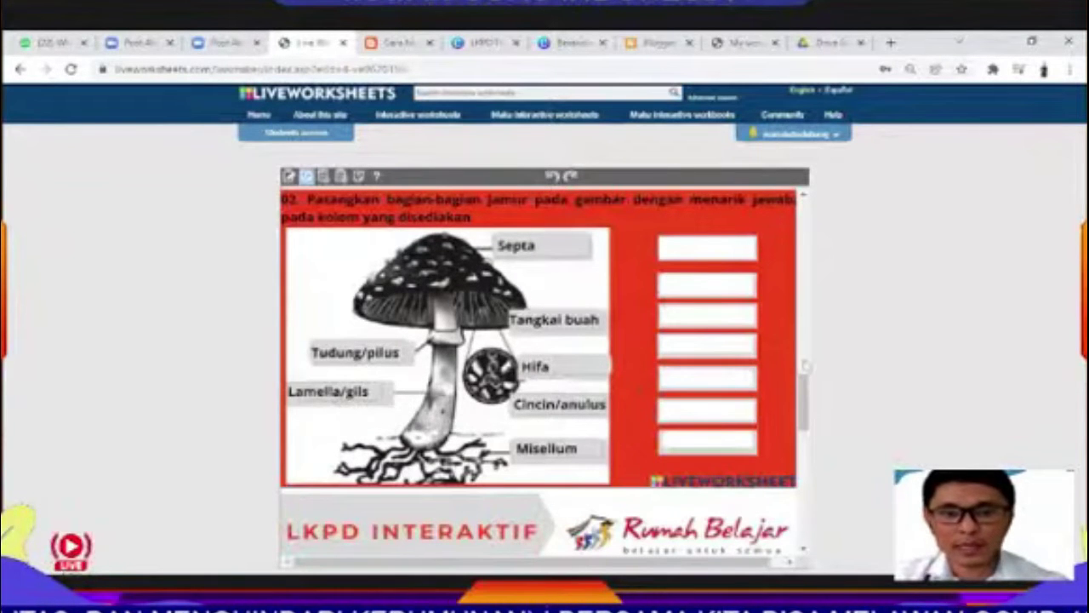
# - Play the embedded Zigomicota video for question 03, skip forward through it, and pause it
pyautogui.scroll(-3, 796, 383)
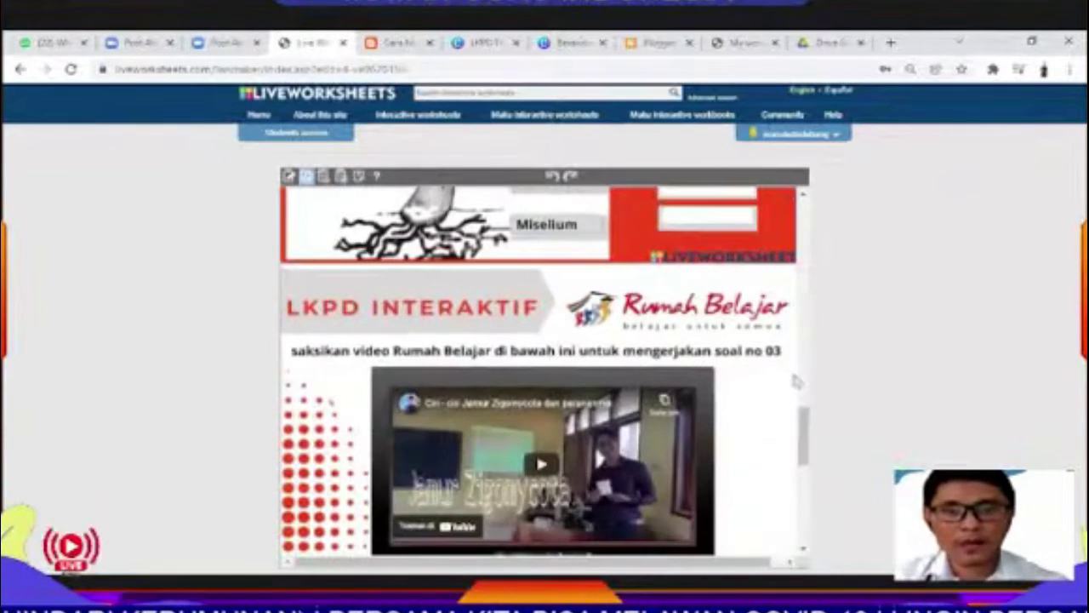
pyautogui.scroll(1, 795, 383)
pyautogui.scroll(-2, 796, 383)
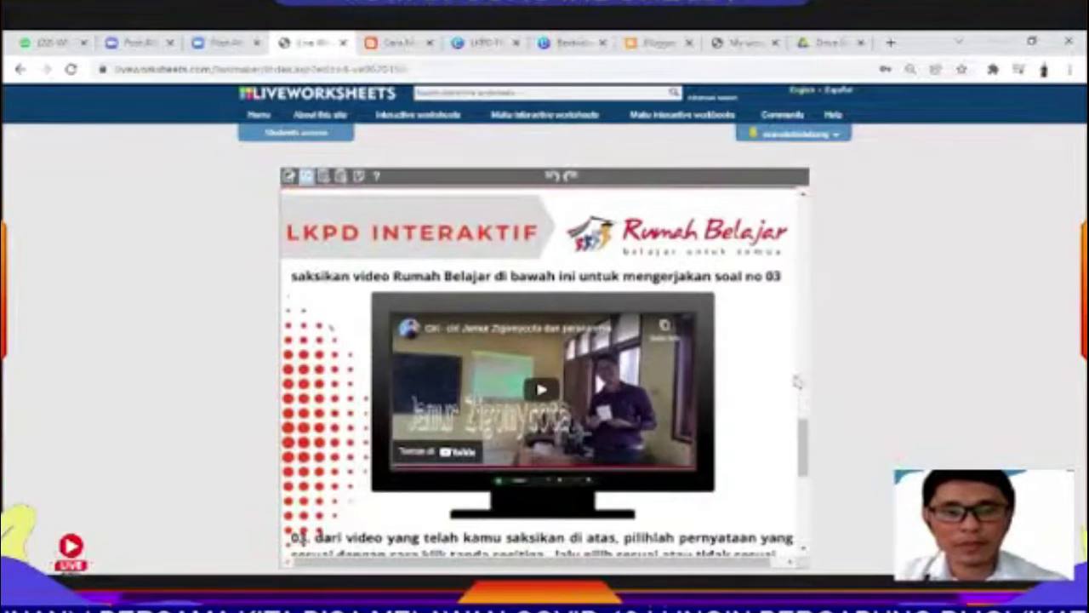
pyautogui.scroll(-2, 796, 385)
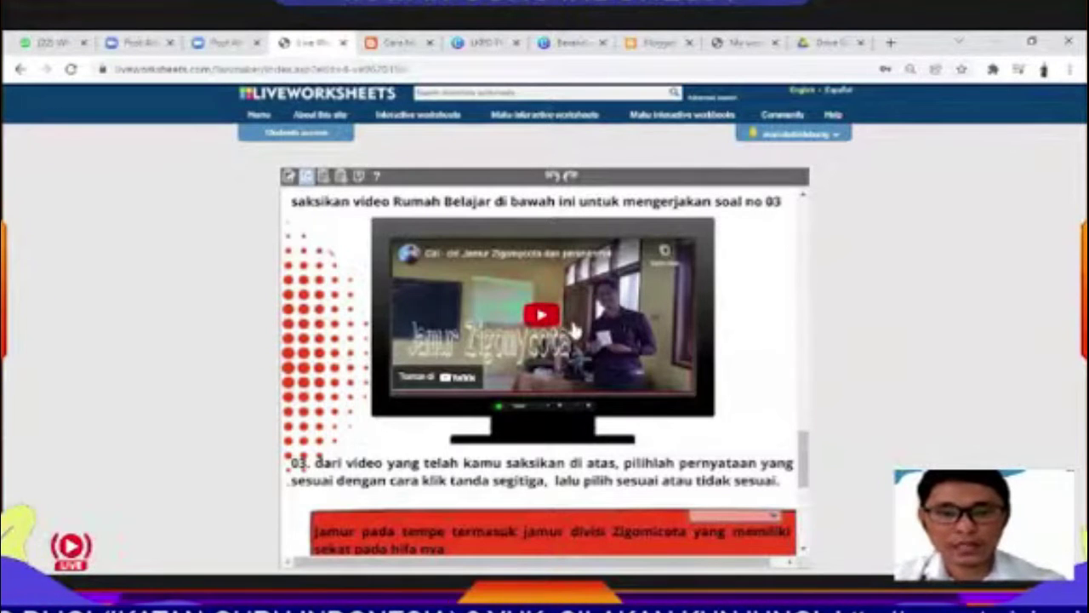
pyautogui.scroll(-2, 715, 353)
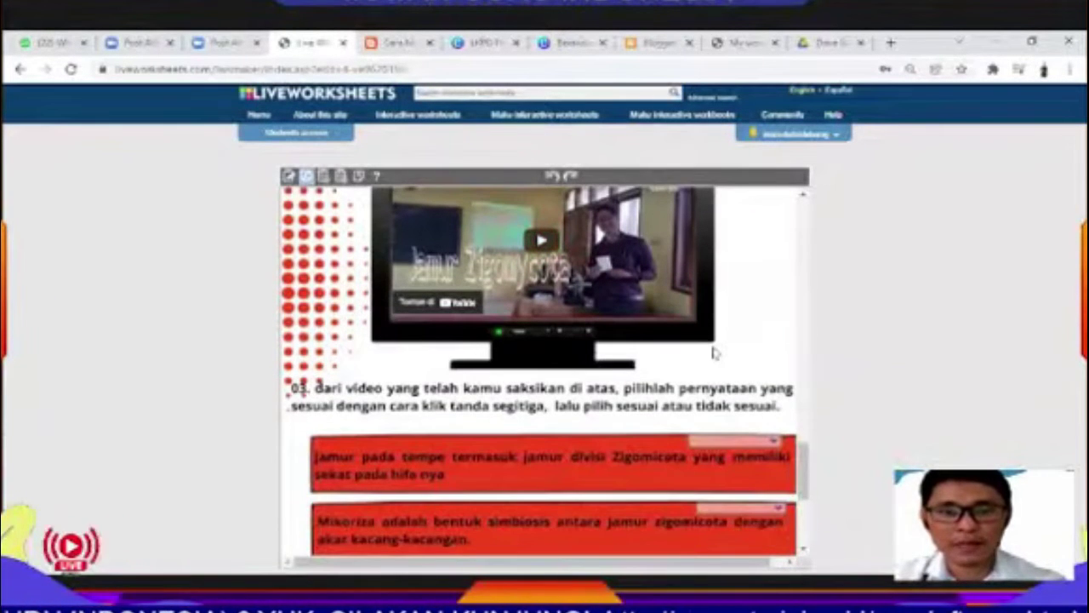
pyautogui.scroll(2, 715, 353)
pyautogui.click(542, 311)
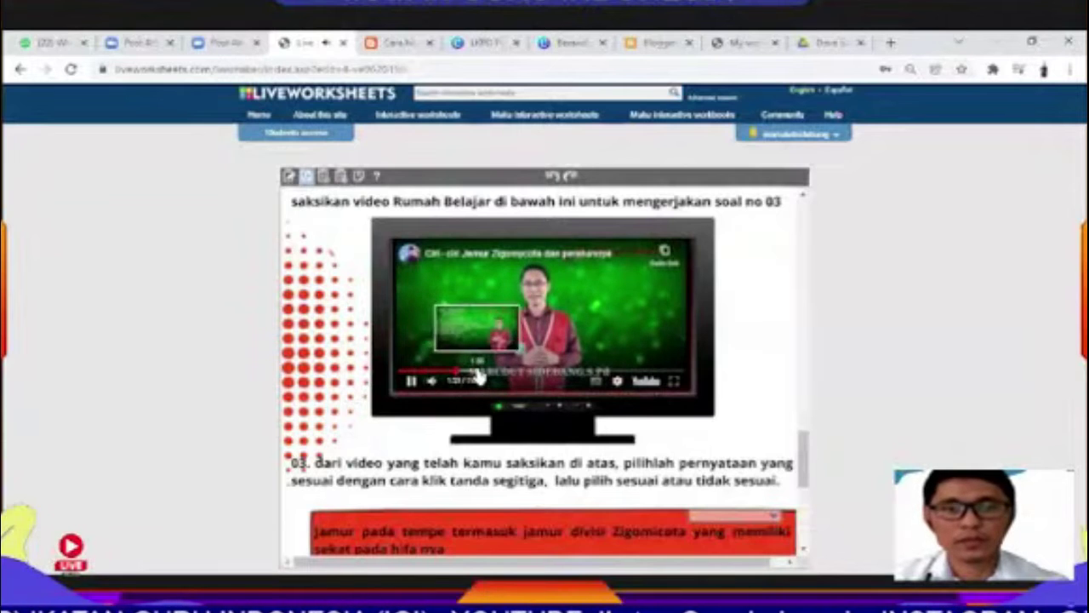
pyautogui.click(457, 372)
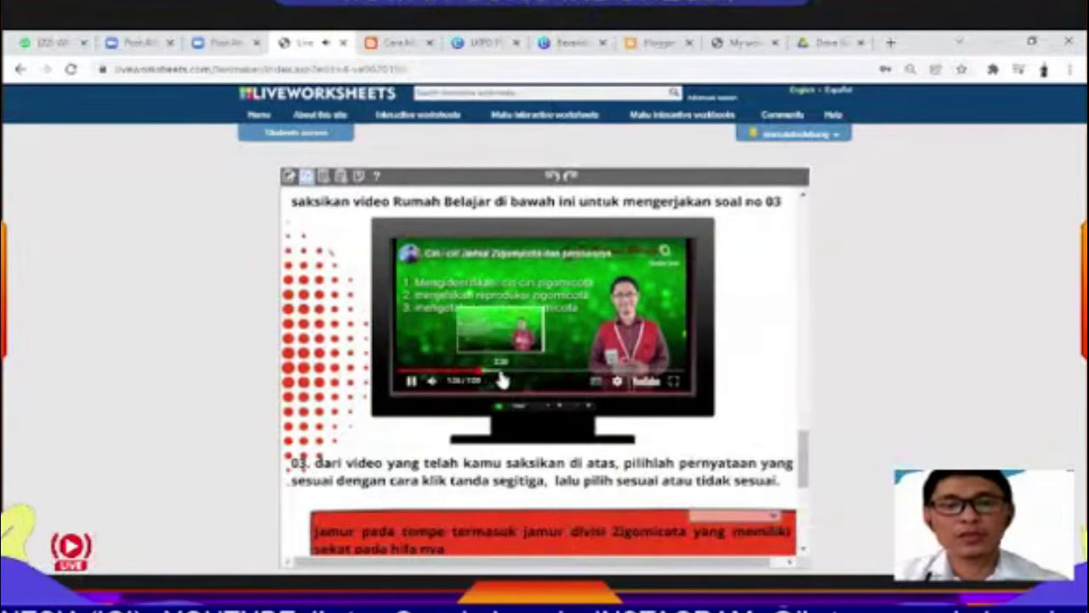
pyautogui.click(482, 372)
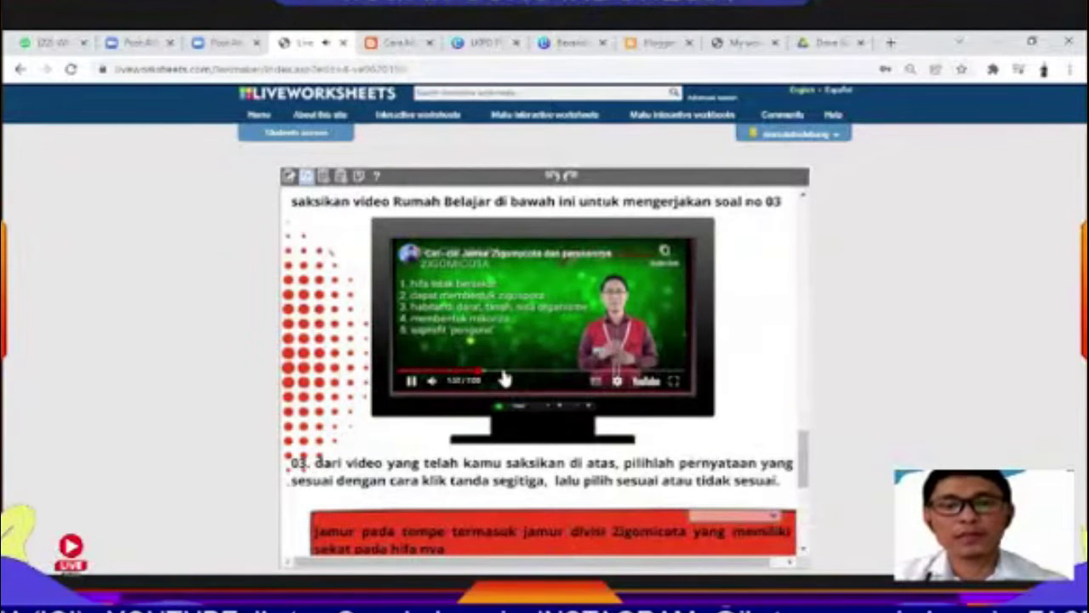
pyautogui.click(411, 382)
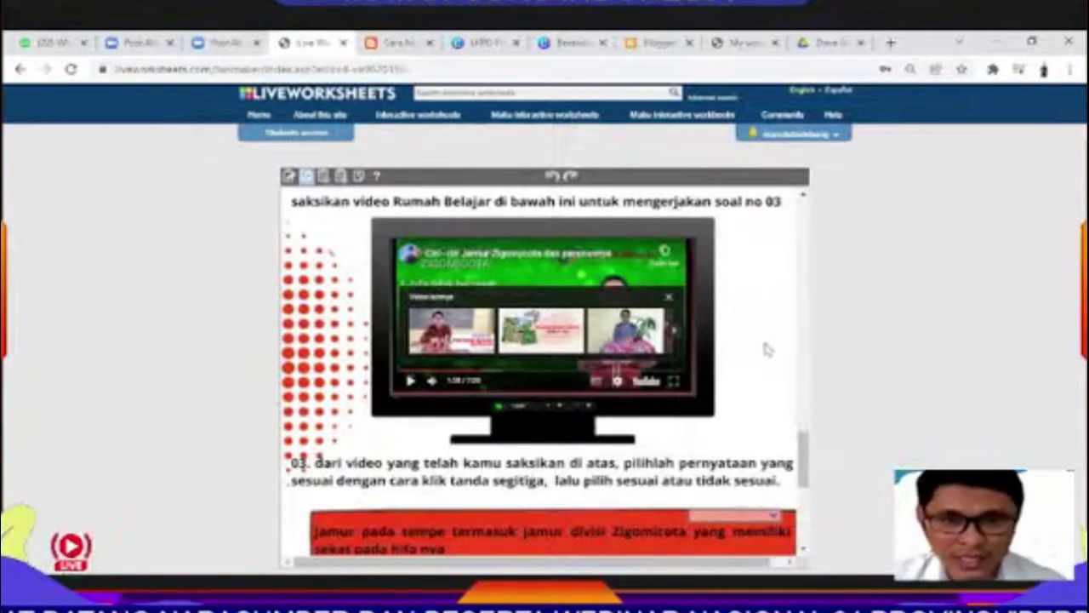
# - Review the completed question 02 and read the instructions and statements of question 03 below the video
pyautogui.scroll(5, 768, 350)
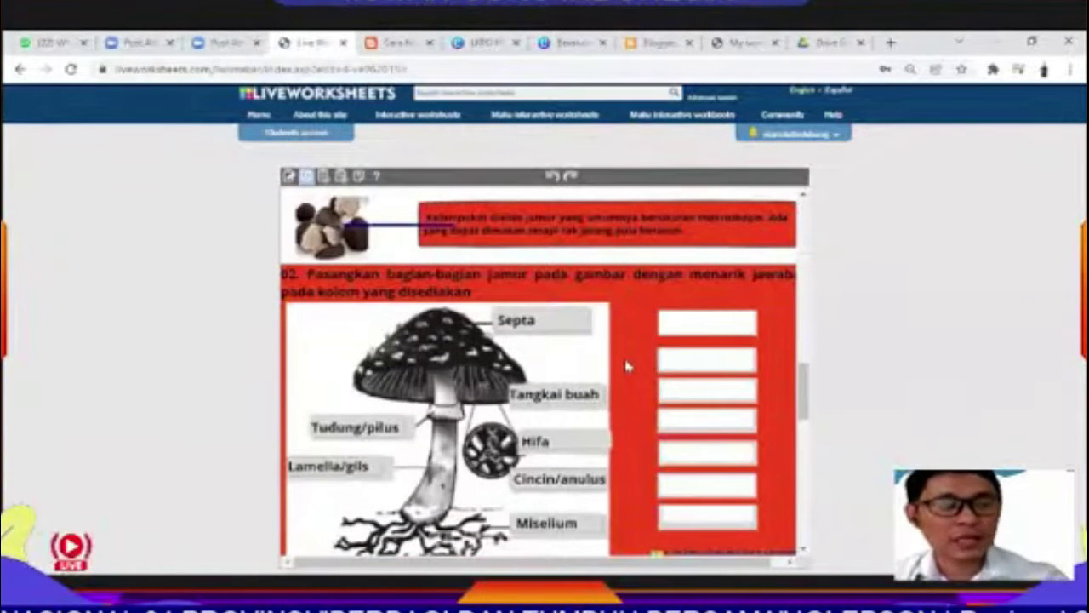
pyautogui.scroll(-2, 749, 391)
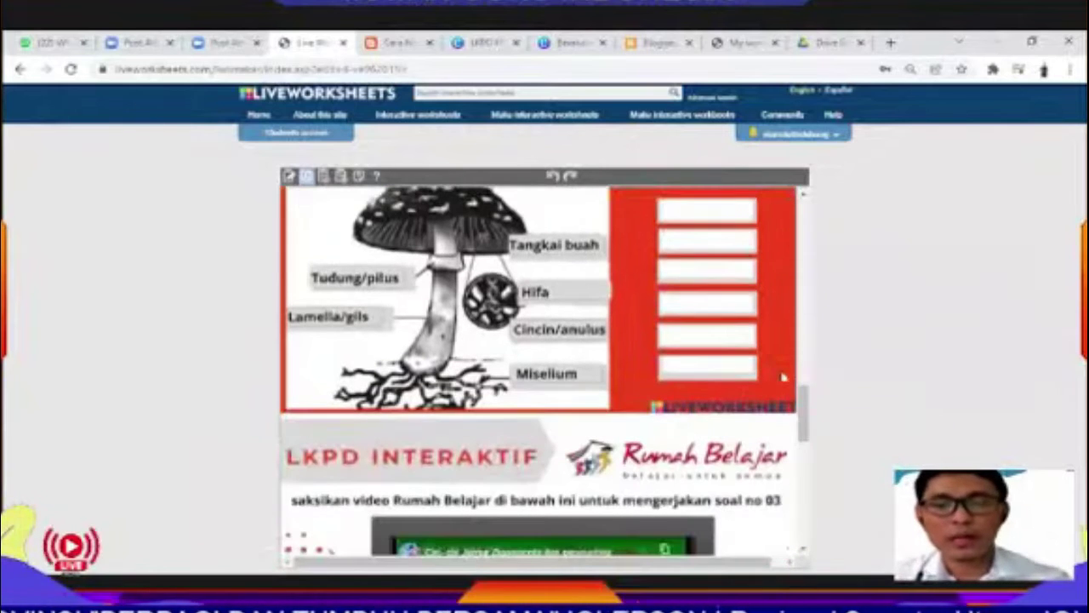
pyautogui.moveTo(809, 417); pyautogui.dragTo(817, 477)
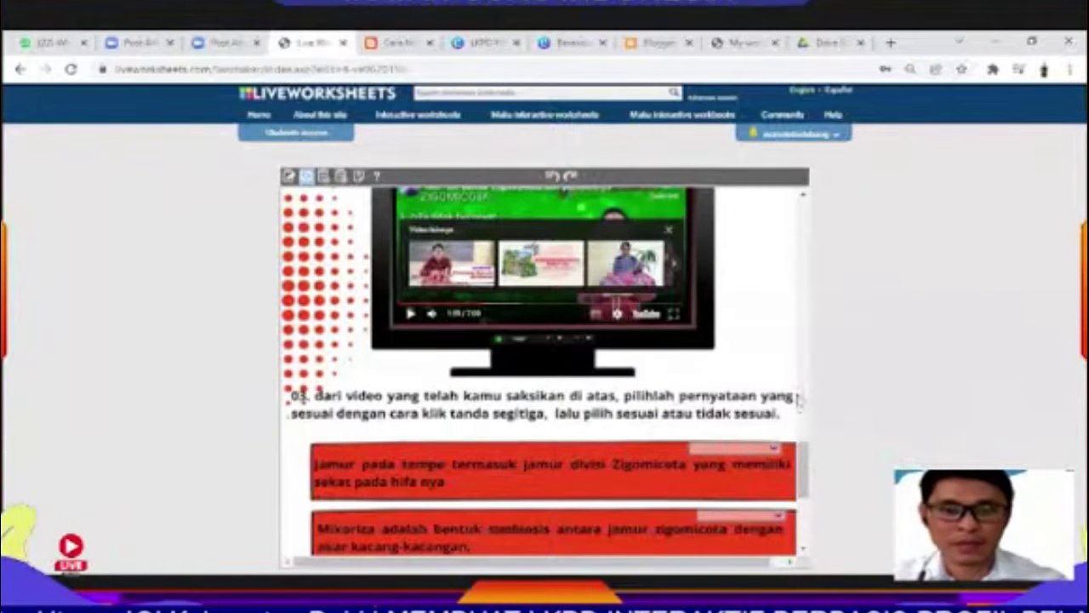
pyautogui.scroll(-3, 785, 390)
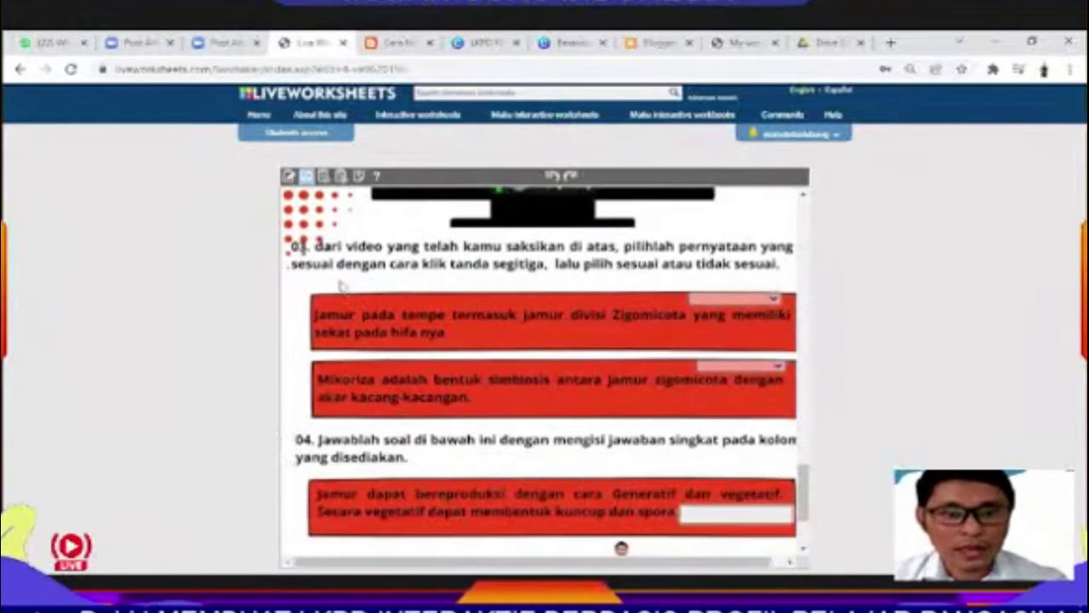
pyautogui.scroll(1, 341, 286)
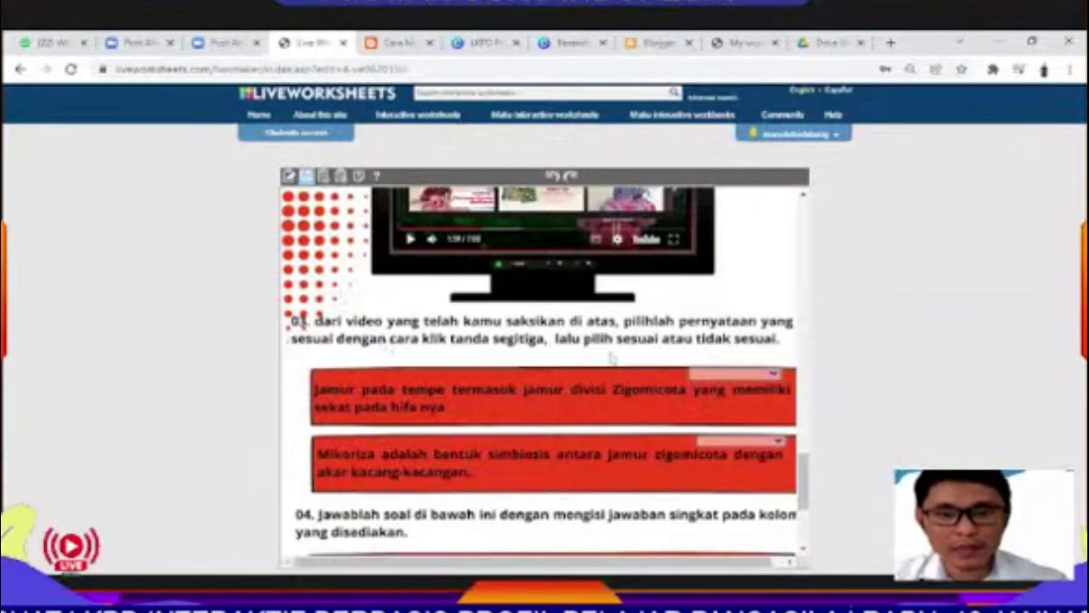
pyautogui.scroll(1, 596, 356)
pyautogui.scroll(-1, 566, 354)
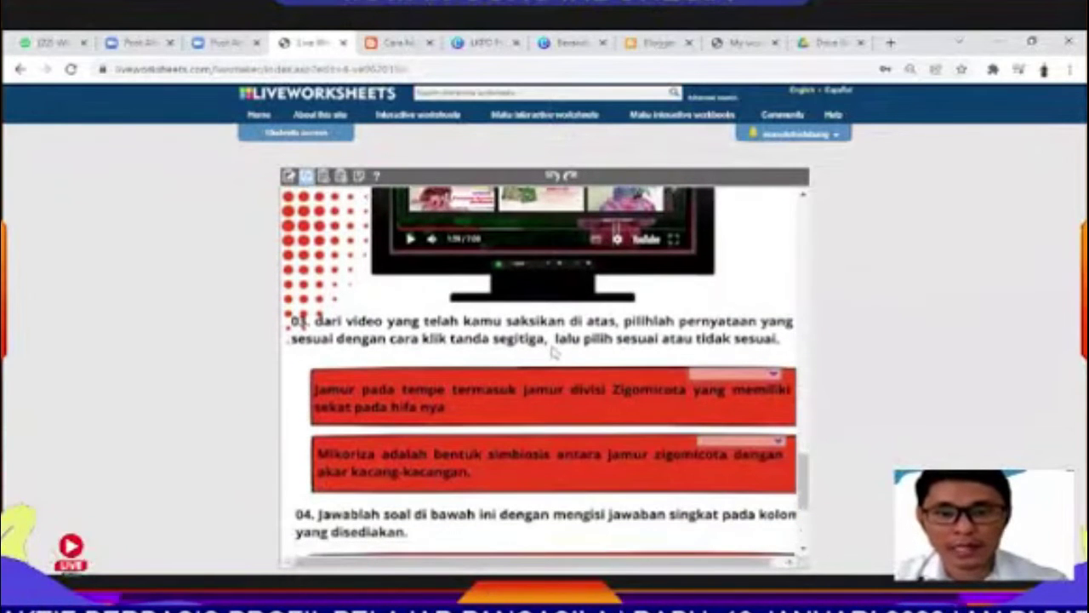
pyautogui.scroll(2, 600, 359)
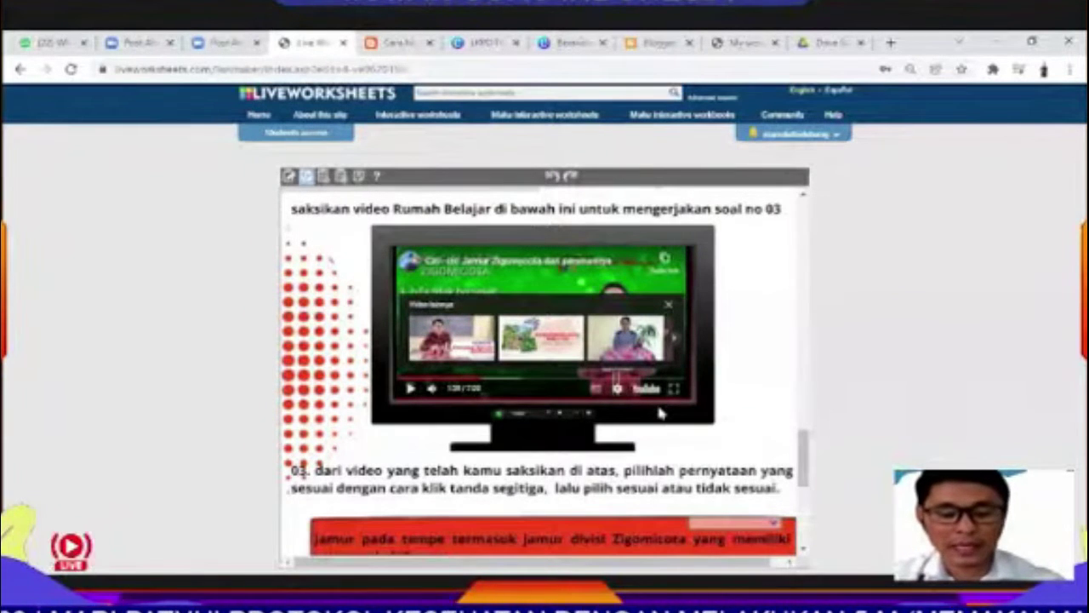
pyautogui.scroll(-1, 661, 414)
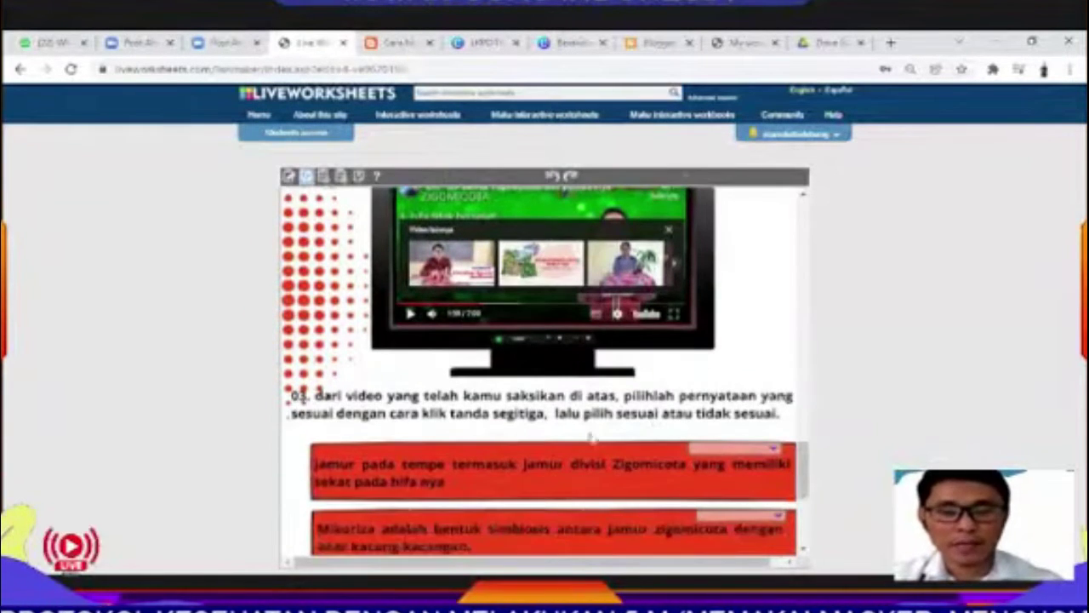
pyautogui.scroll(-1, 475, 485)
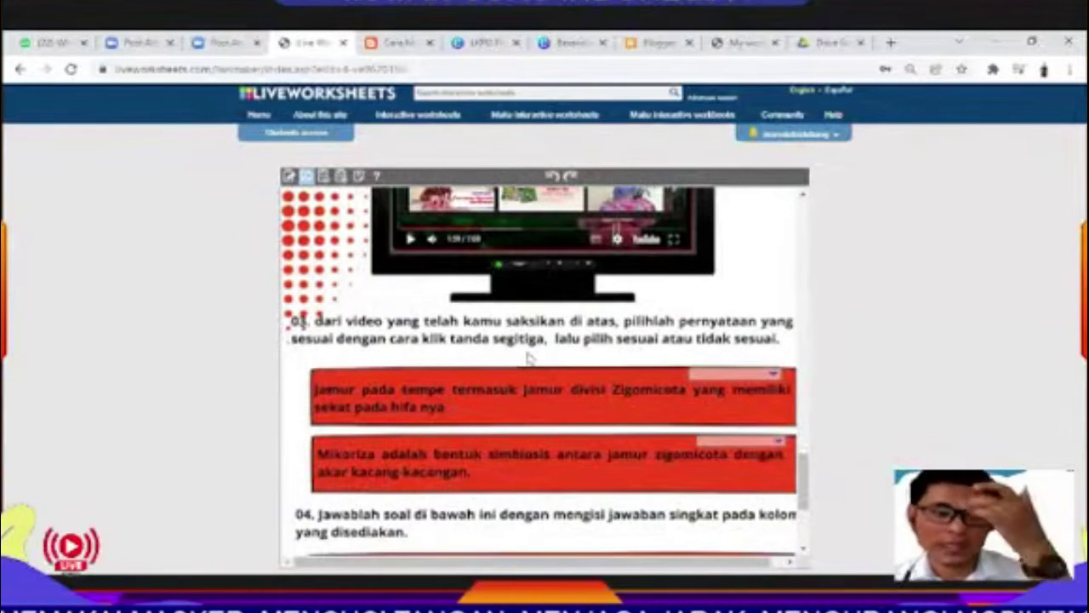
# - In question 03, answer the tempe mushroom statement with "tidak sesuai" and the Mikoriza statement with "sesuai"
pyautogui.click(774, 379)
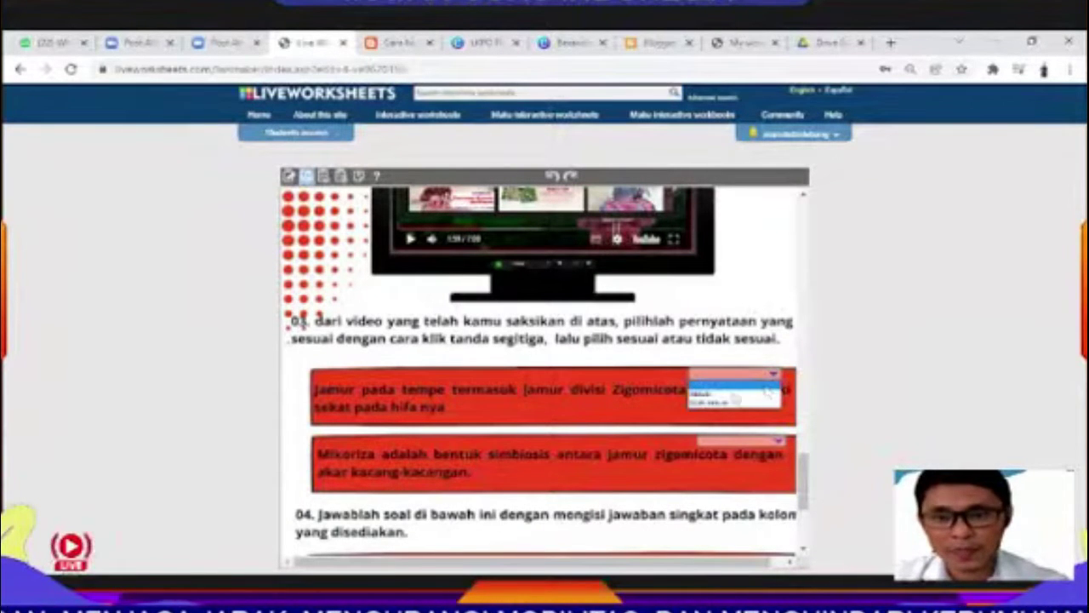
pyautogui.click(404, 404)
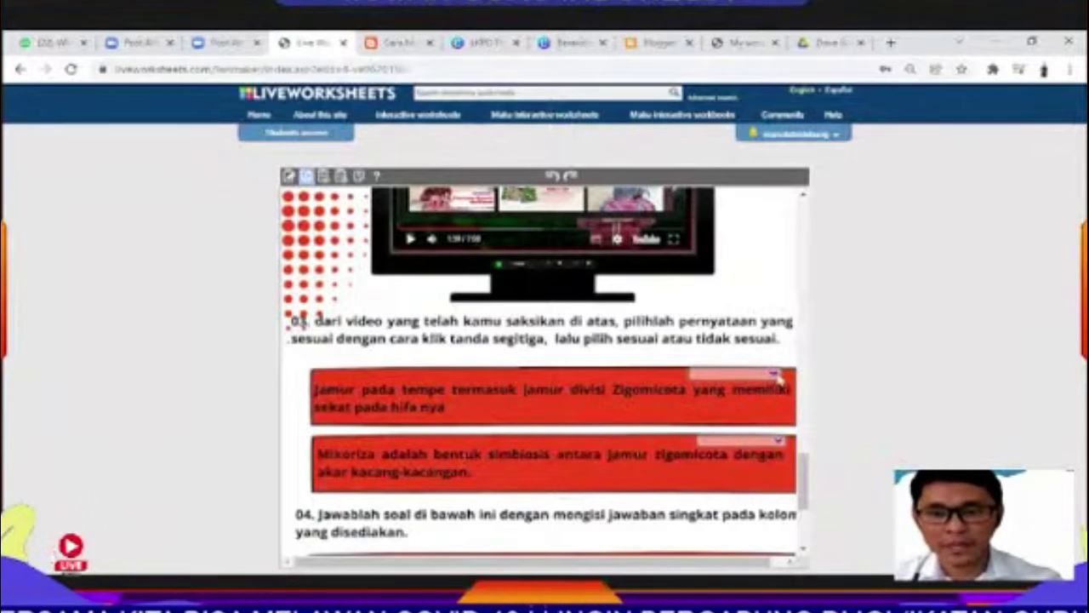
pyautogui.click(775, 375)
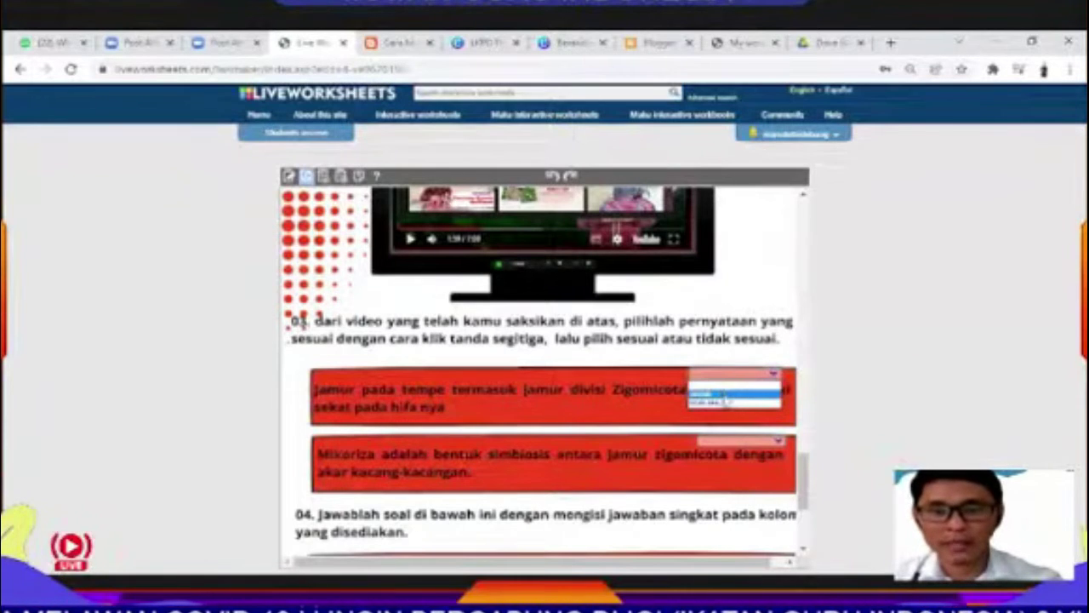
pyautogui.click(726, 407)
pyautogui.scroll(-1, 725, 408)
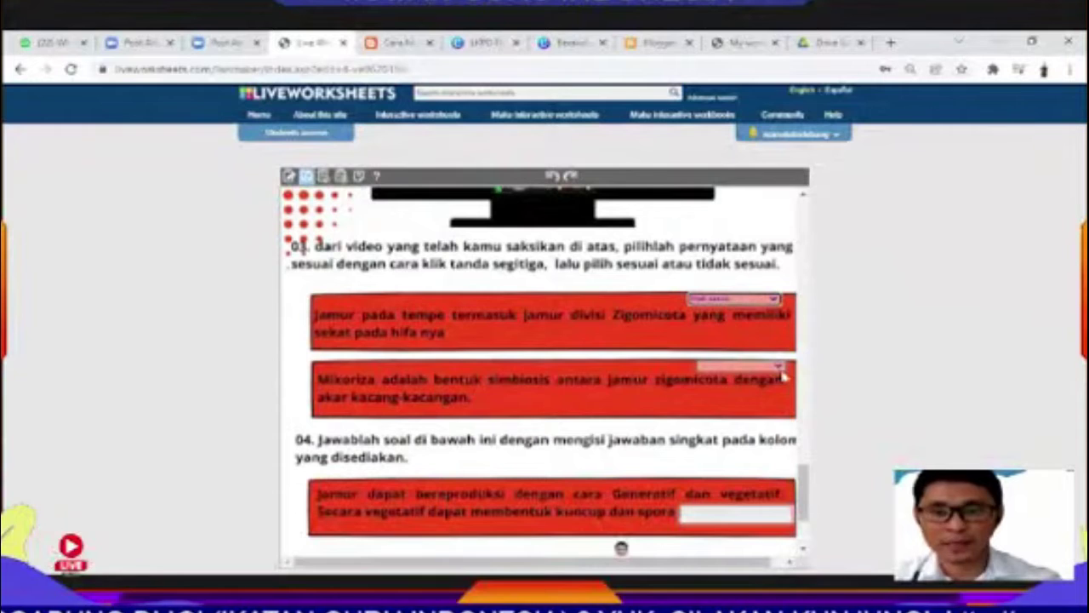
pyautogui.click(778, 375)
pyautogui.click(739, 392)
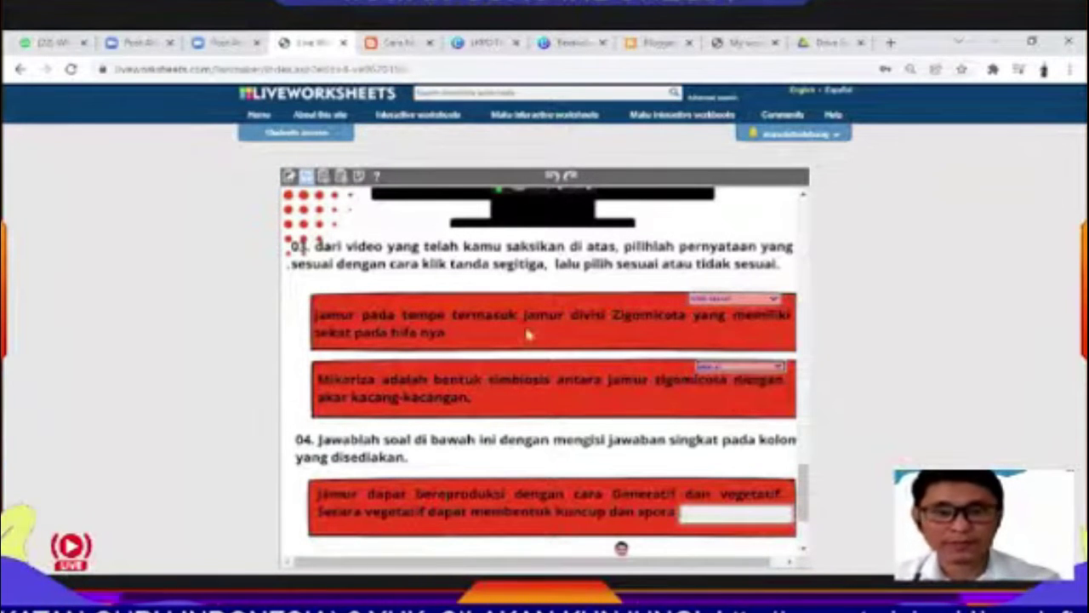
# - Fill in the short-answer blank of question 04 about vegetative reproduction of fungi
pyautogui.scroll(-2, 622, 390)
pyautogui.scroll(1, 626, 391)
pyautogui.scroll(1, 628, 392)
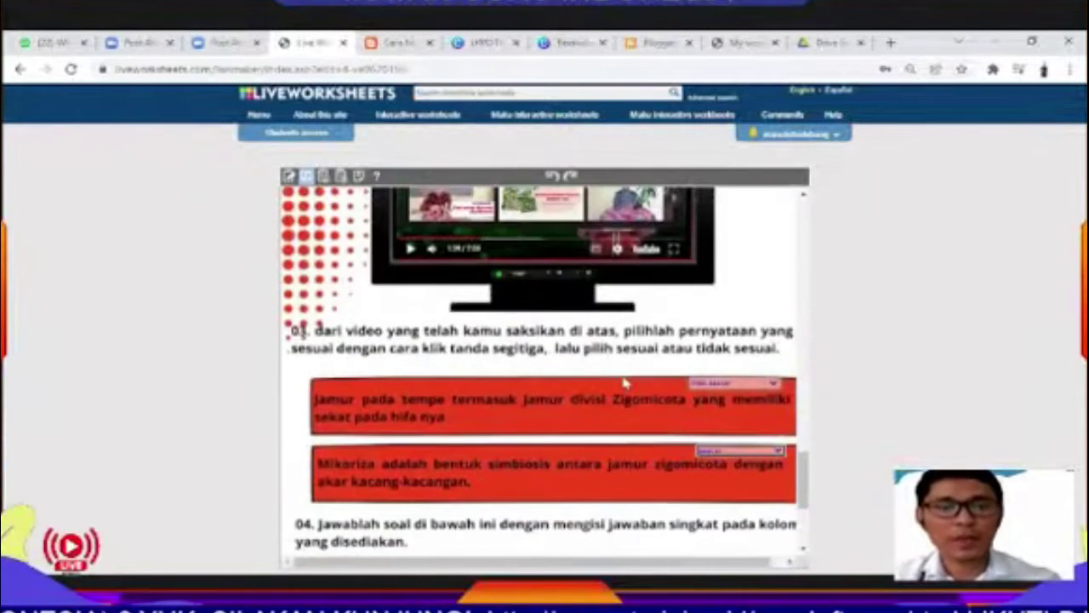
pyautogui.scroll(-3, 626, 389)
pyautogui.scroll(3, 626, 388)
pyautogui.scroll(-1, 626, 384)
pyautogui.scroll(-2, 624, 384)
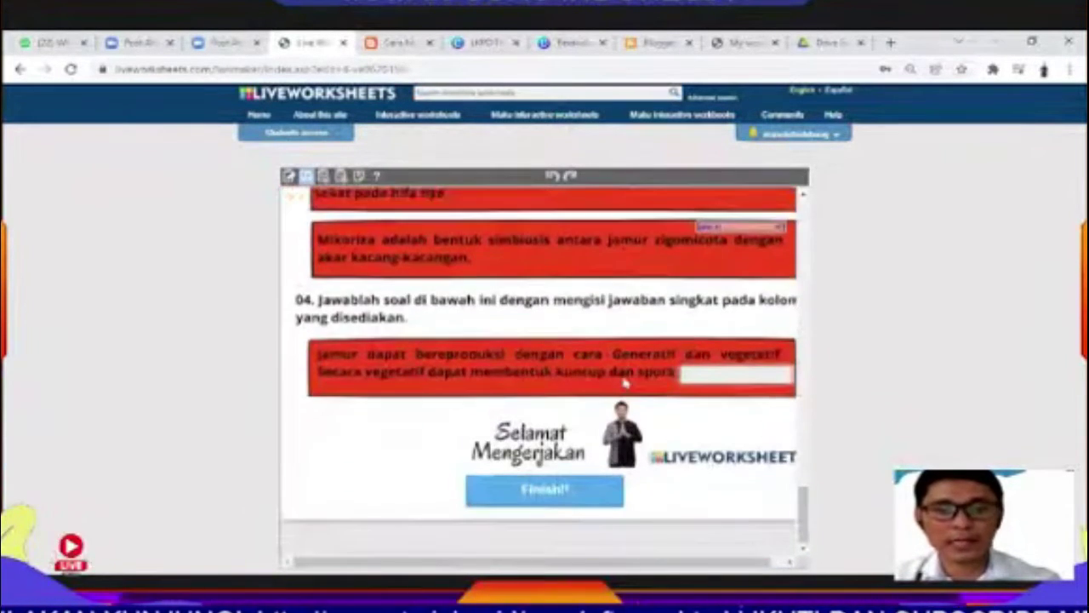
pyautogui.click(698, 376)
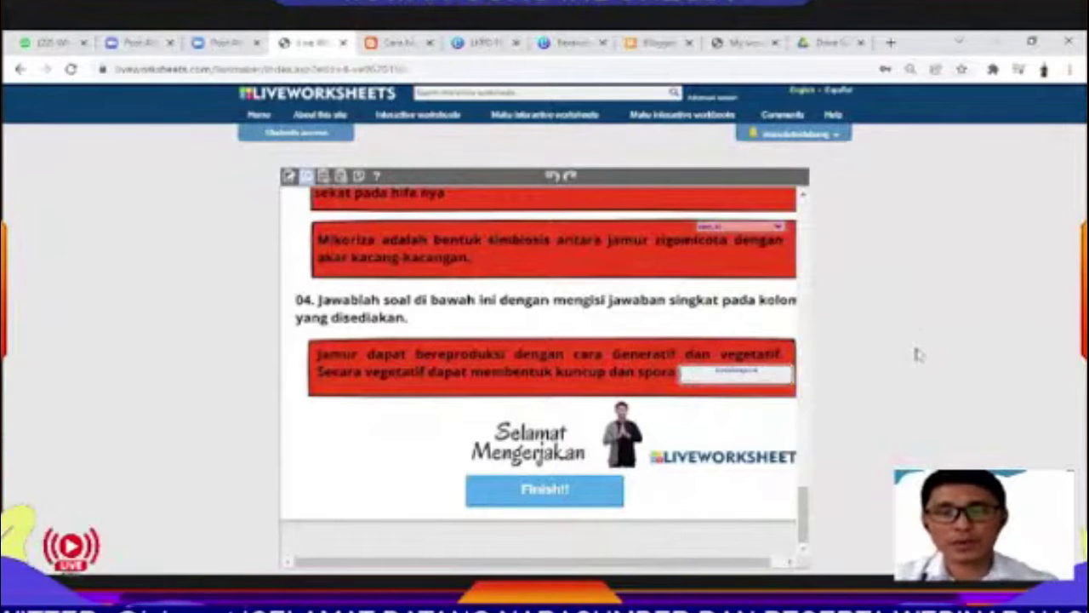
# - Look over the answers, finish the worksheet, and view the score on its first page
pyautogui.moveTo(803, 510); pyautogui.dragTo(832, 336)
pyautogui.moveTo(823, 253); pyautogui.dragTo(804, 555)
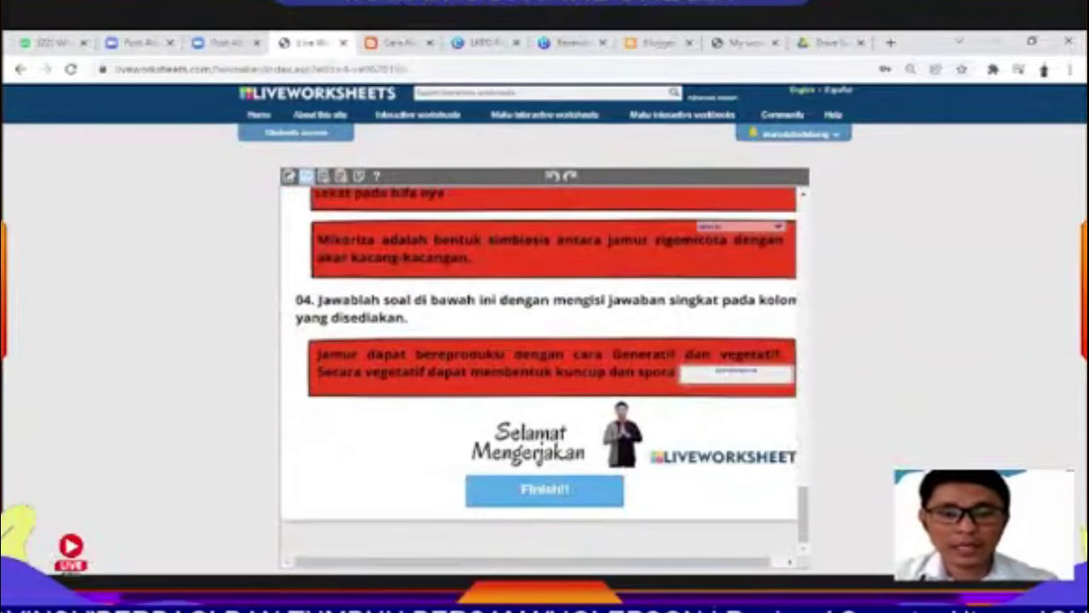
pyautogui.click(571, 496)
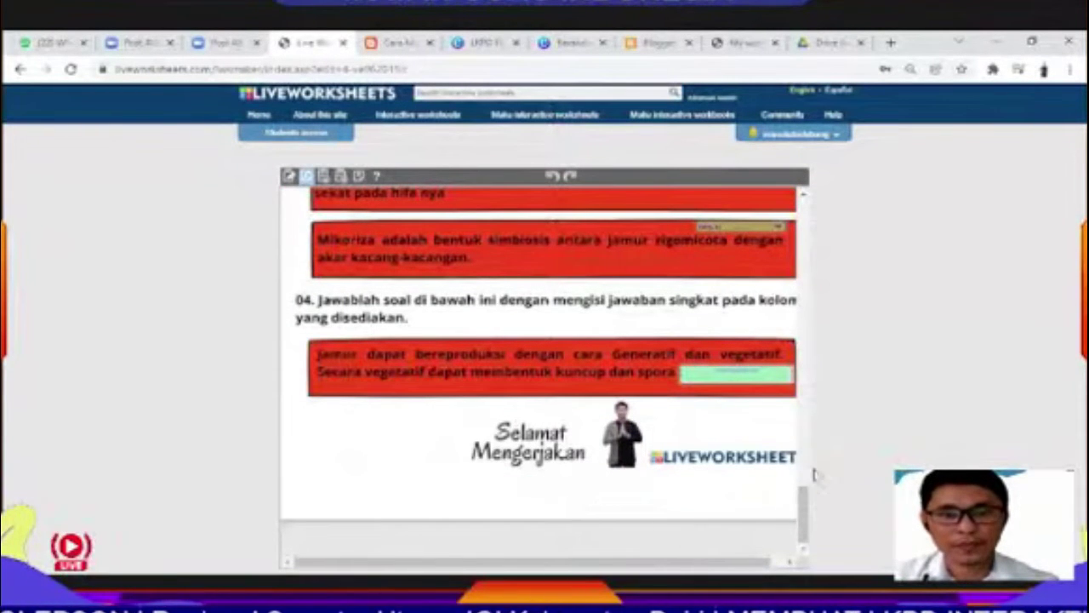
pyautogui.scroll(5, 776, 427)
pyautogui.scroll(15, 776, 427)
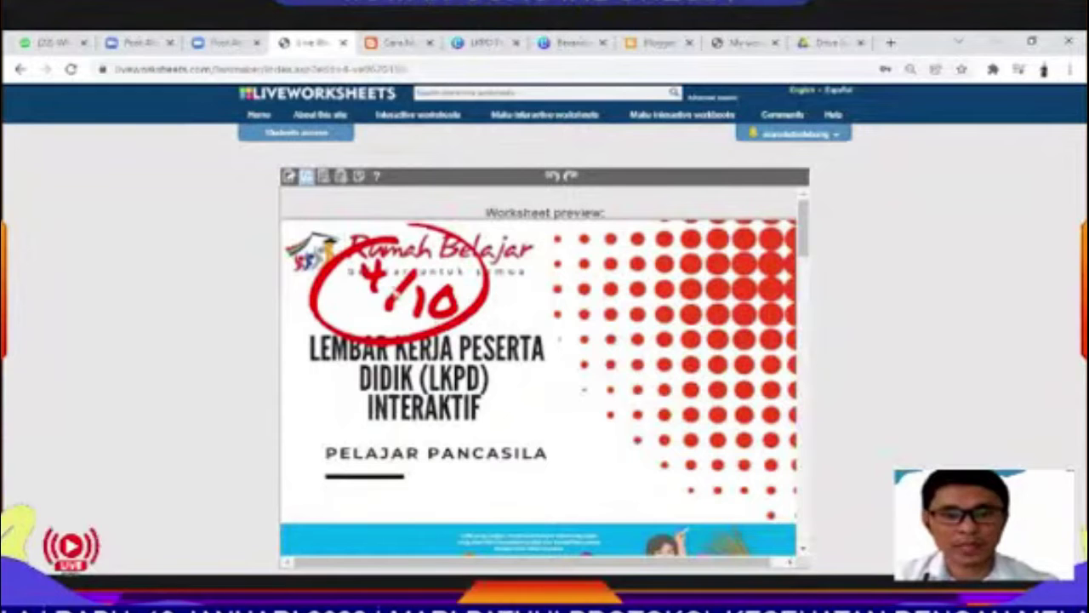
# - Look through the scored worksheet from the cover page to question 04 and return to the score on the cover
pyautogui.scroll(-20, 511, 383)
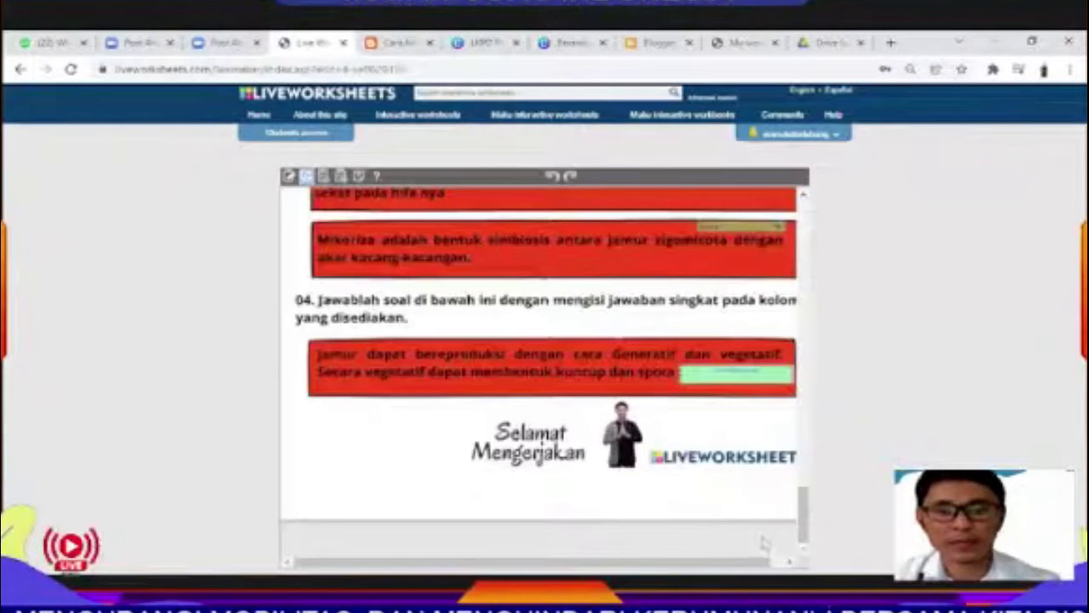
pyautogui.moveTo(805, 515); pyautogui.dragTo(804, 223)
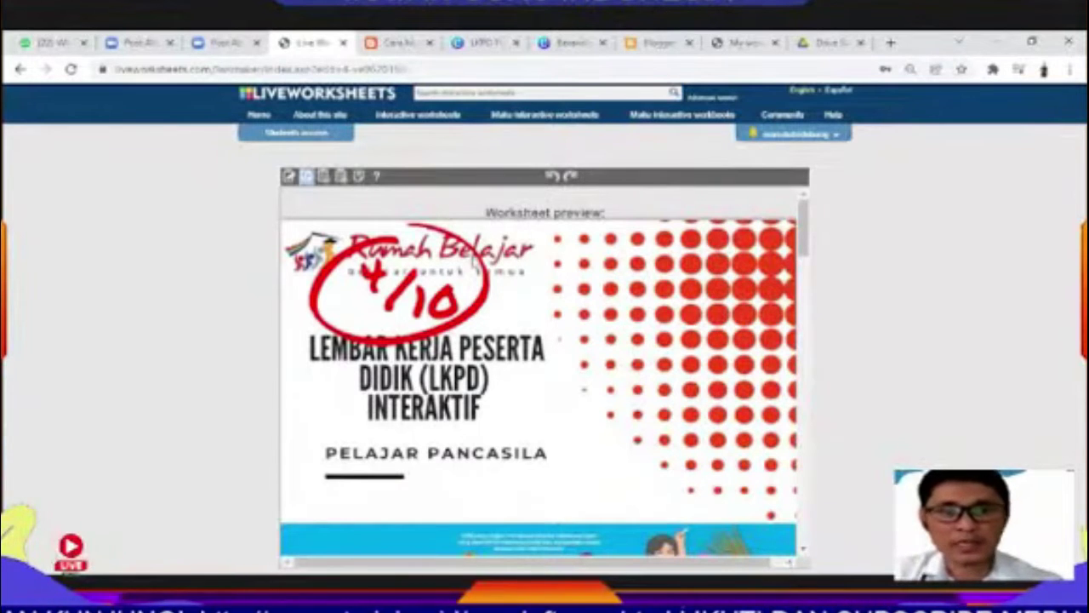
pyautogui.scroll(-4, 534, 356)
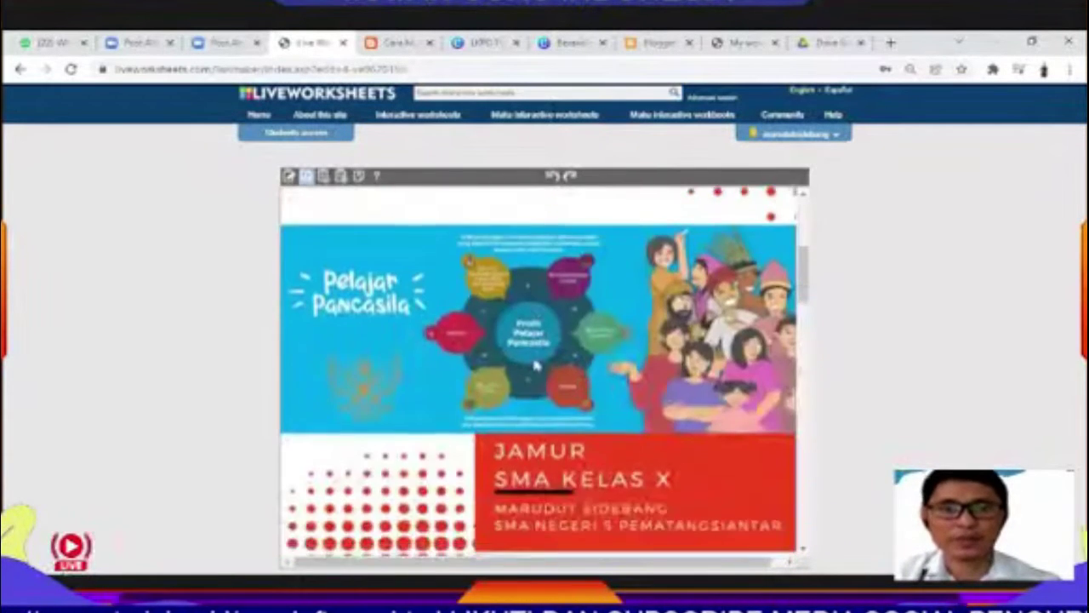
pyautogui.scroll(5, 536, 364)
pyautogui.scroll(-4, 476, 332)
pyautogui.scroll(2, 444, 313)
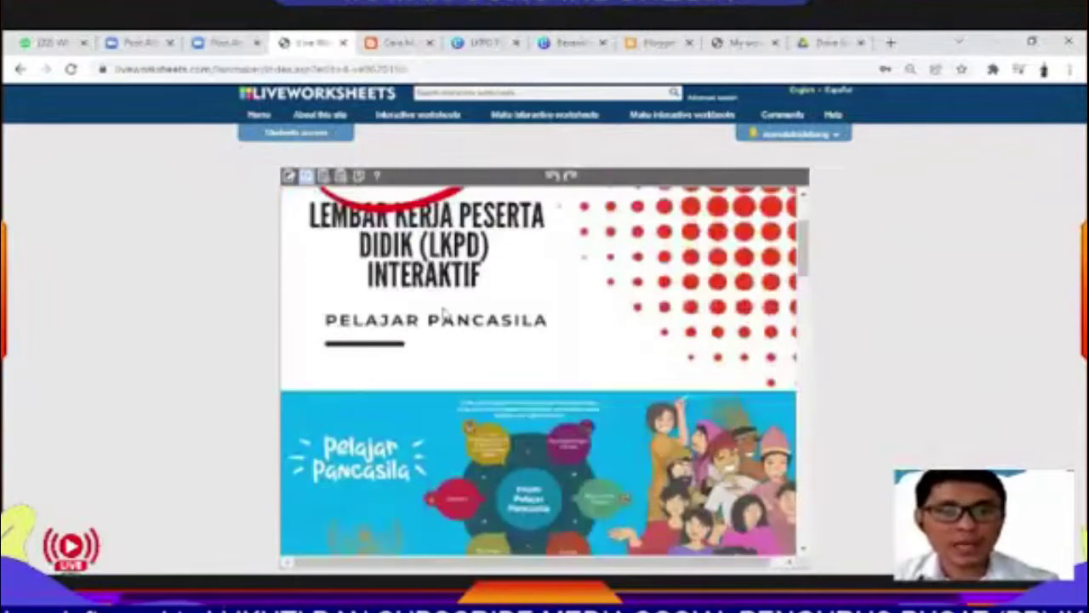
pyautogui.scroll(2, 443, 314)
pyautogui.scroll(-5, 481, 327)
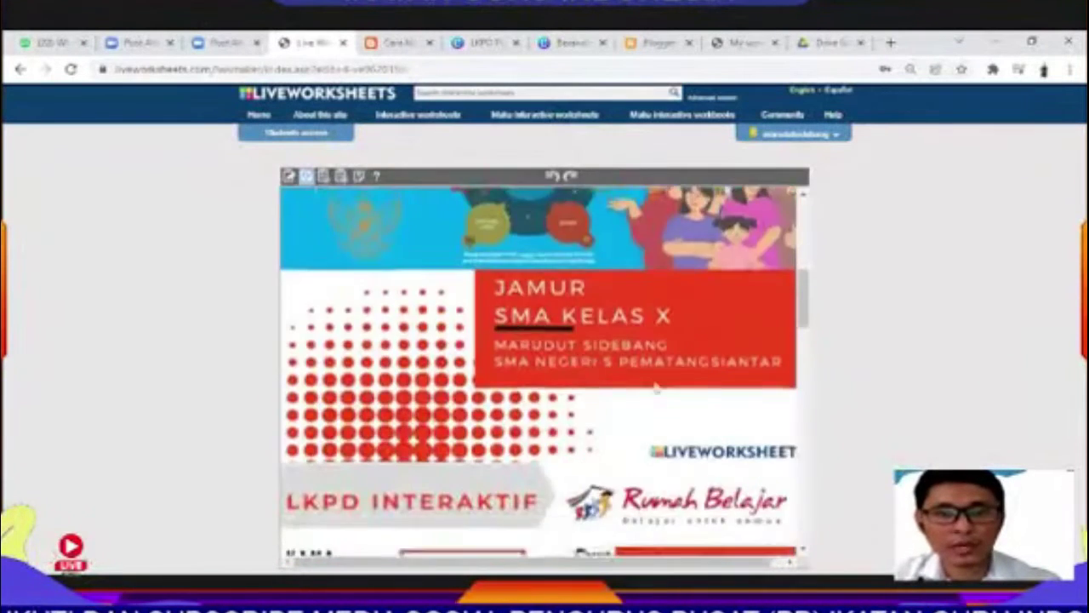
pyautogui.scroll(-15, 655, 387)
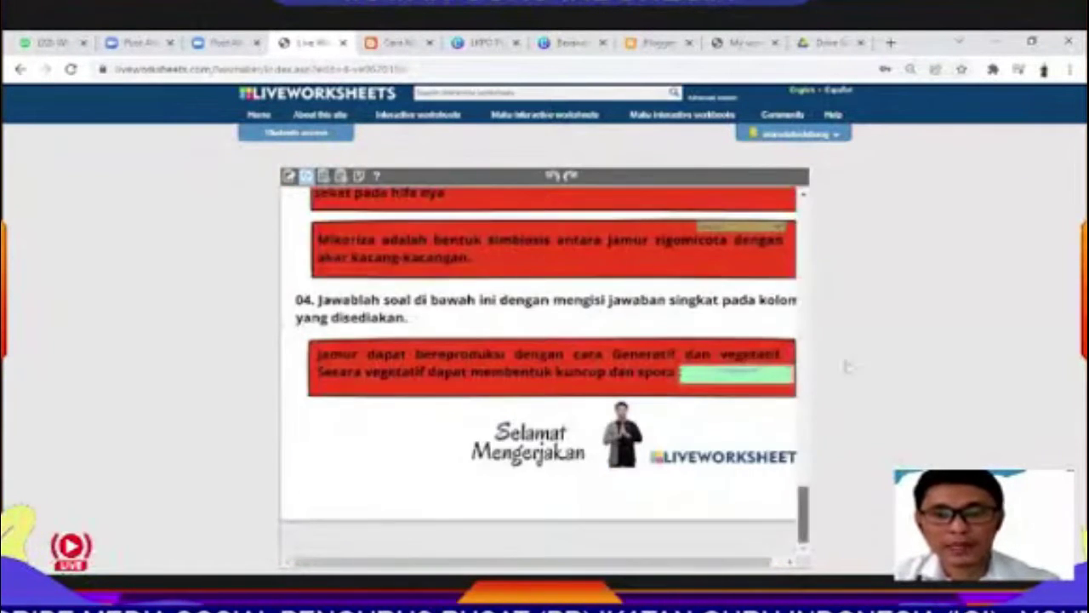
pyautogui.scroll(20, 804, 256)
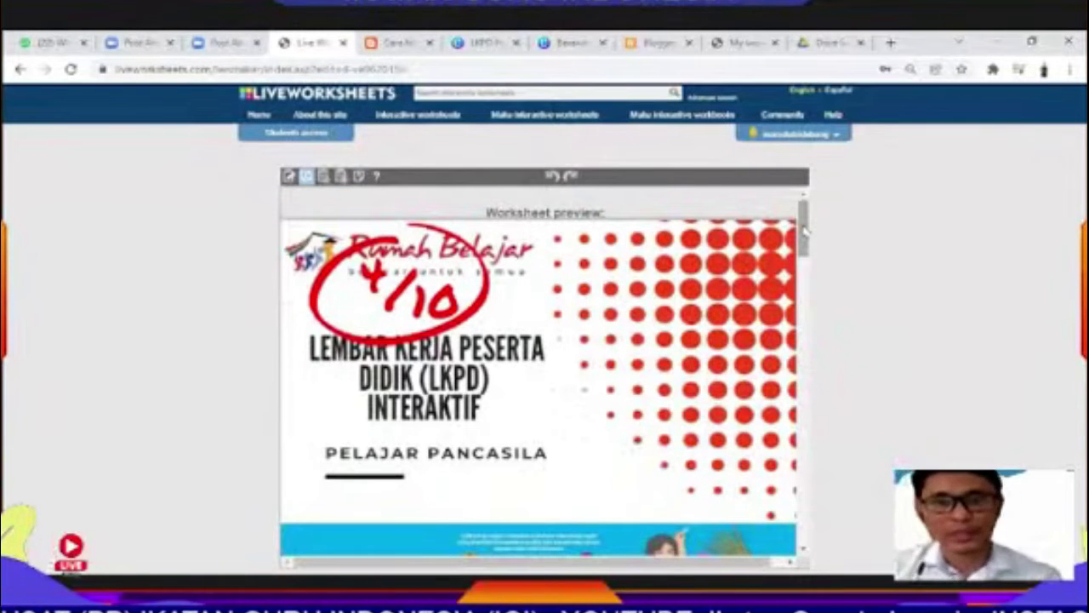
pyautogui.scroll(-5, 606, 366)
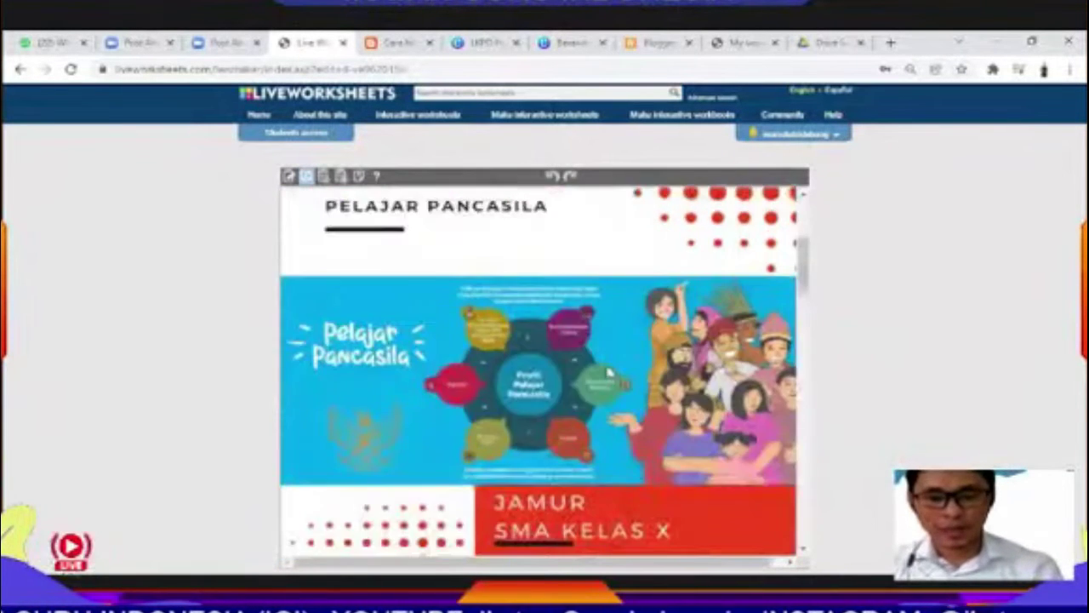
pyautogui.scroll(-5, 609, 372)
pyautogui.scroll(10, 609, 372)
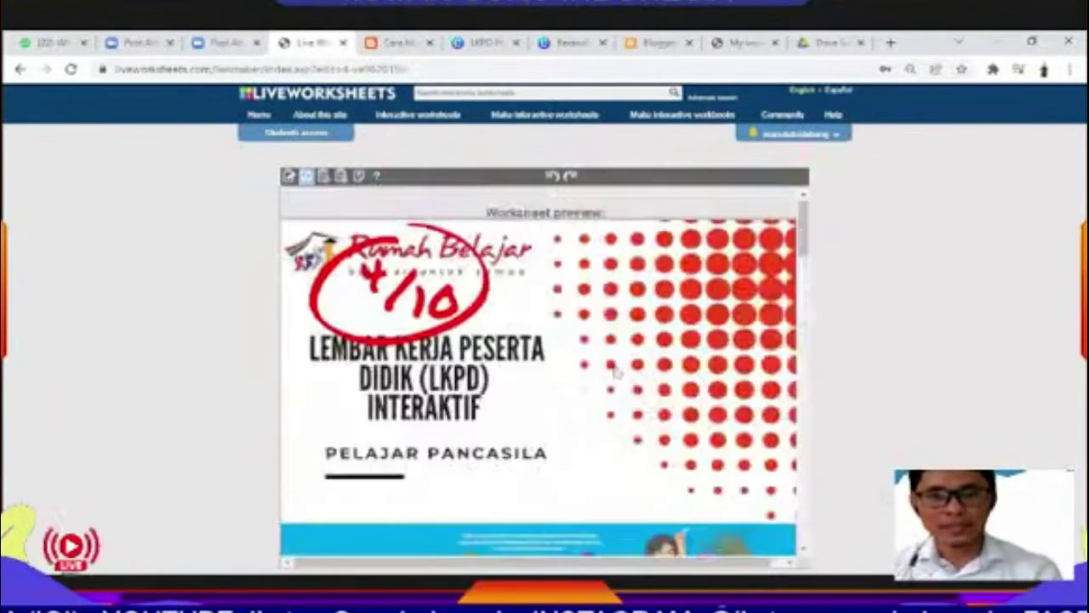
pyautogui.scroll(-2, 684, 334)
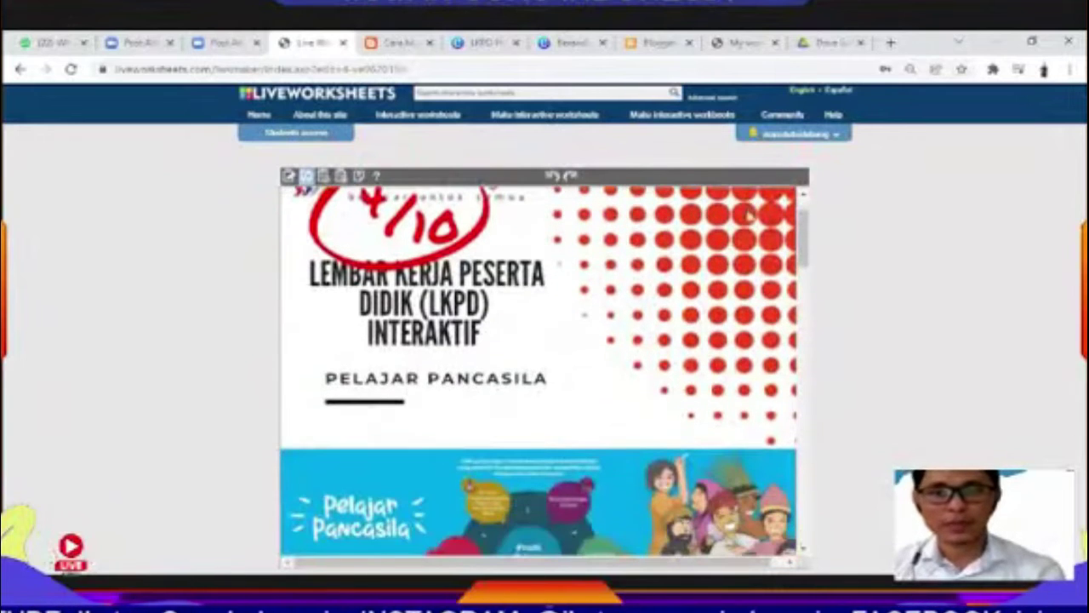
# - Check the My worksheets page, search for liveworksheets in a new browser tab, and open the Liveworksheets.com home page
pyautogui.click(737, 41)
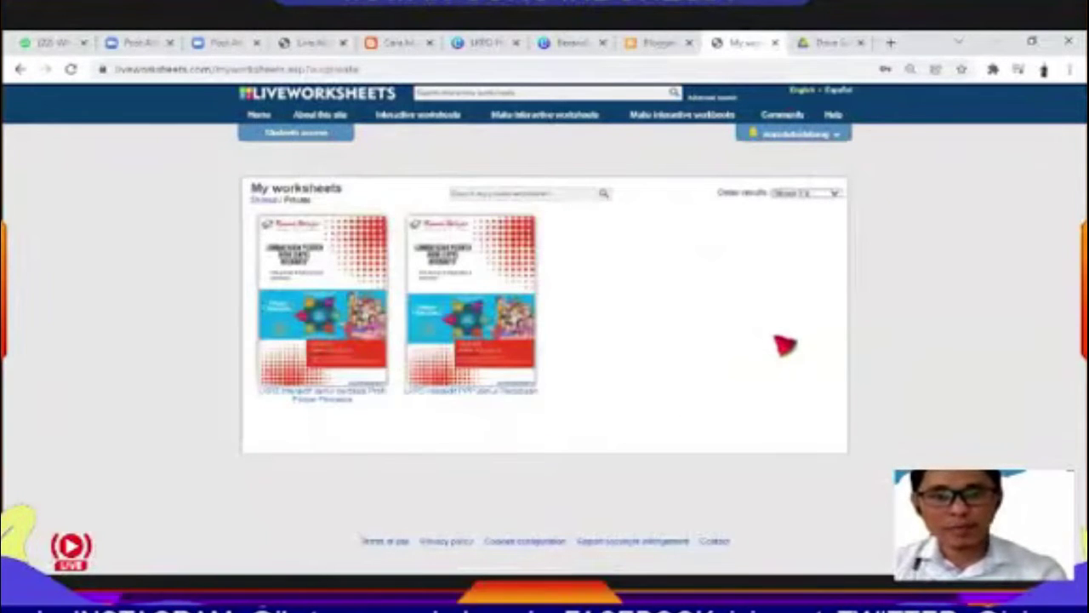
pyautogui.click(891, 42)
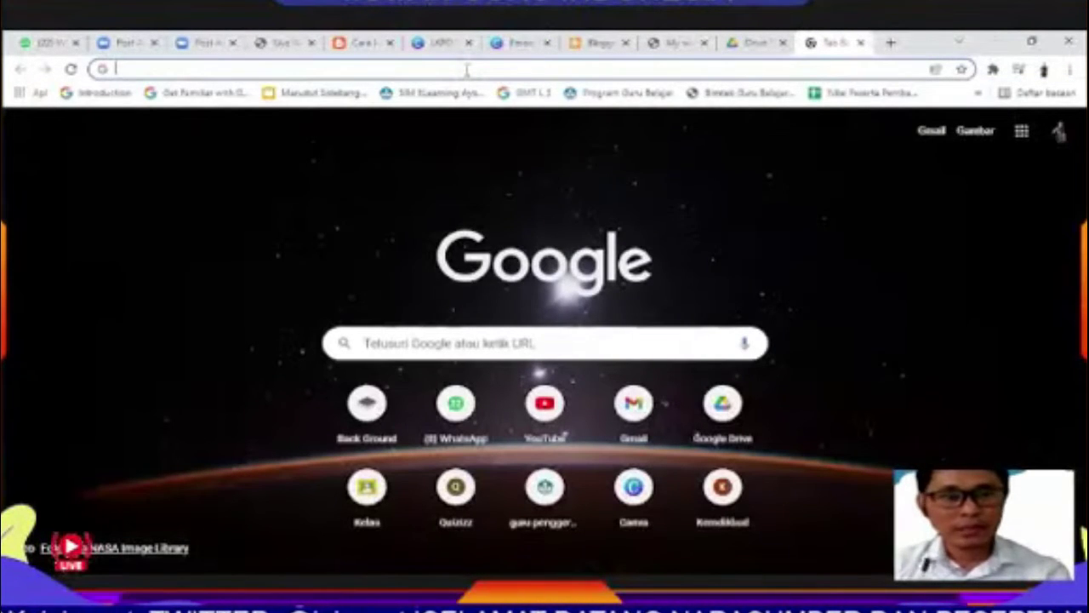
pyautogui.click(466, 70)
pyautogui.write('live')
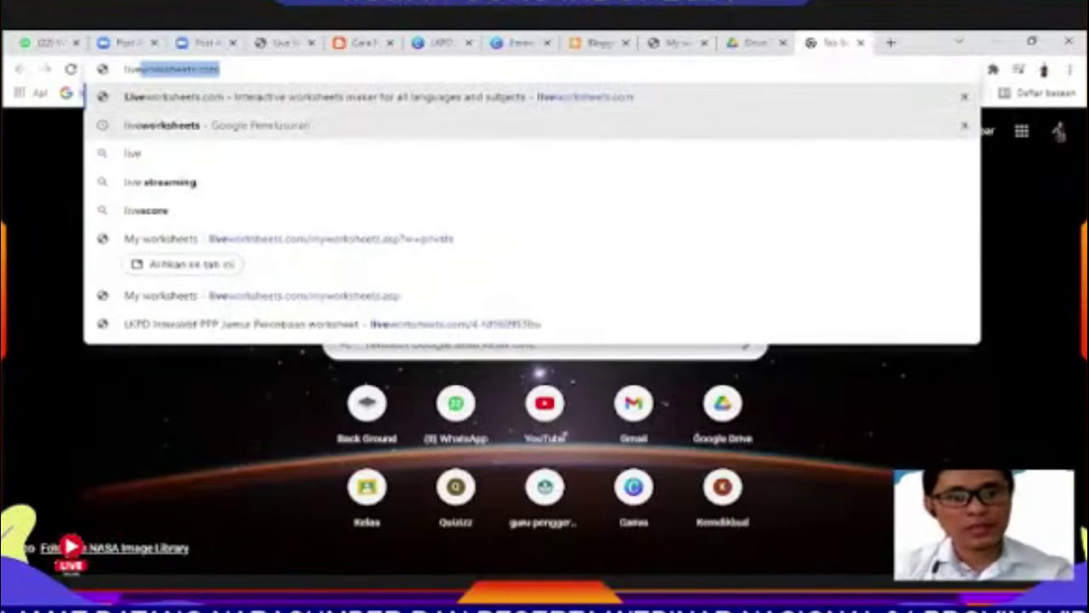
pyautogui.click(175, 127)
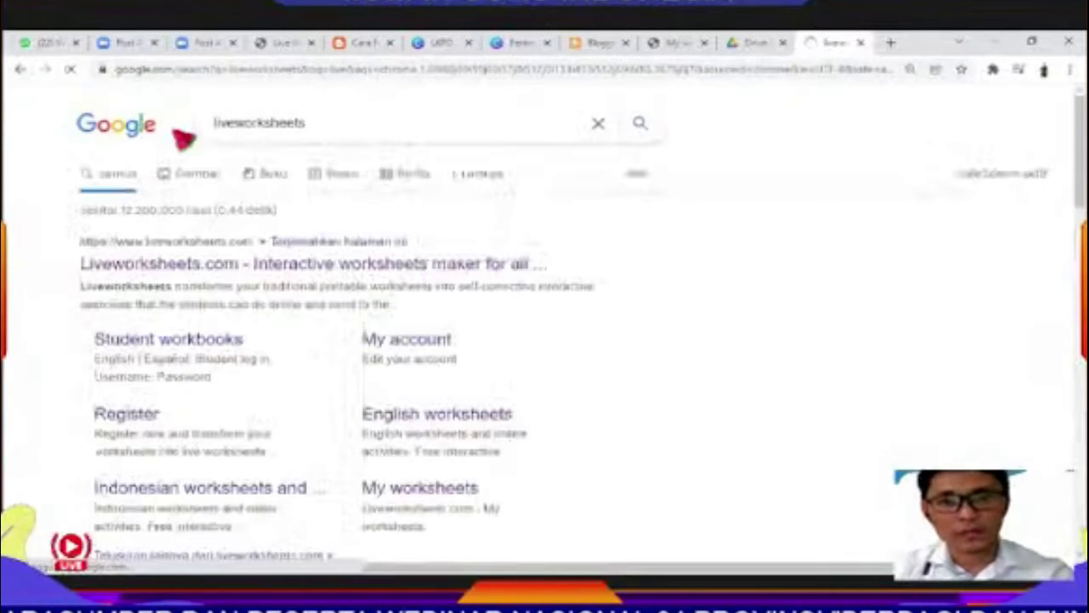
pyautogui.click(203, 267)
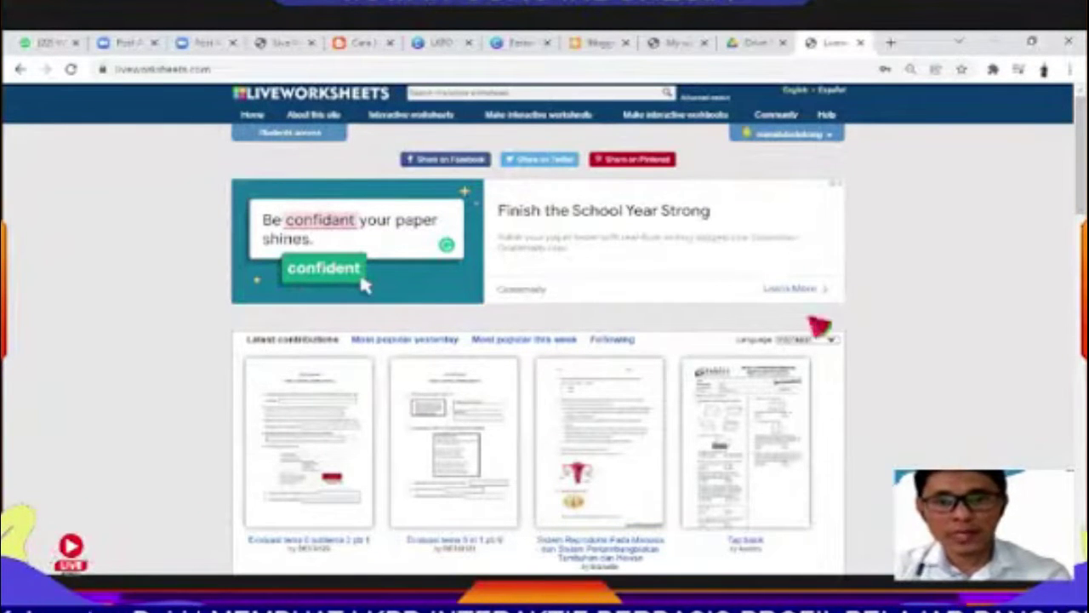
# - Log out of the Liveworksheets account and log back in through Teachers access with the saved credentials
pyautogui.click(837, 140)
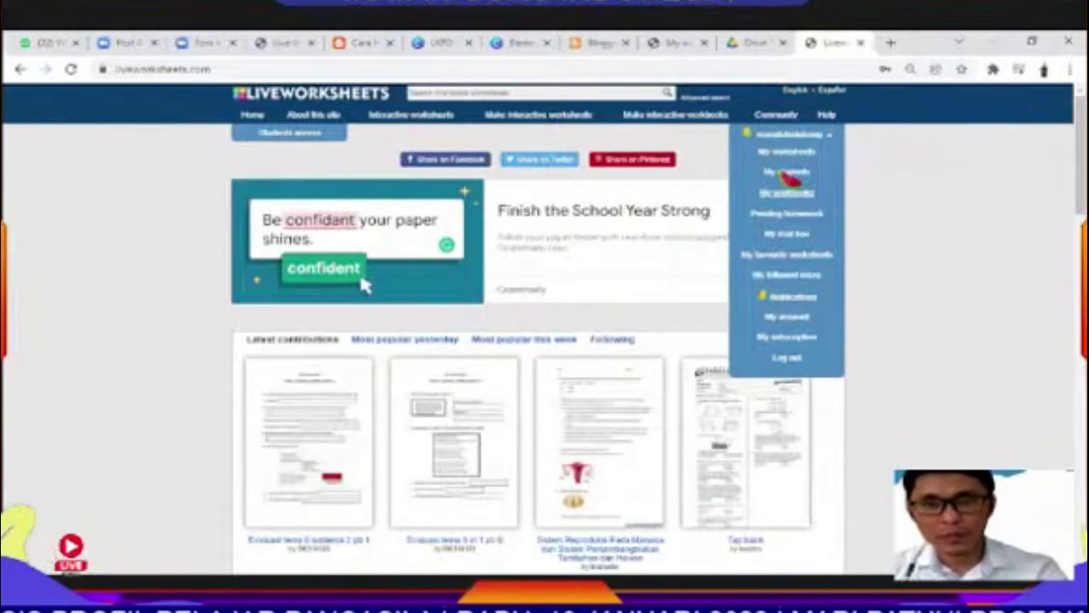
pyautogui.click(788, 361)
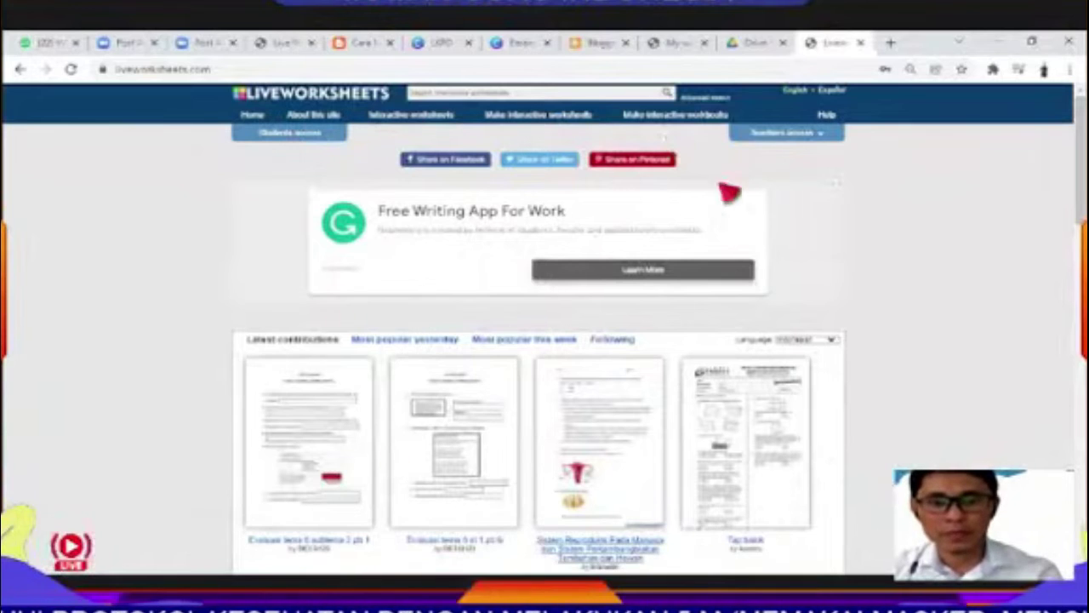
pyautogui.click(823, 136)
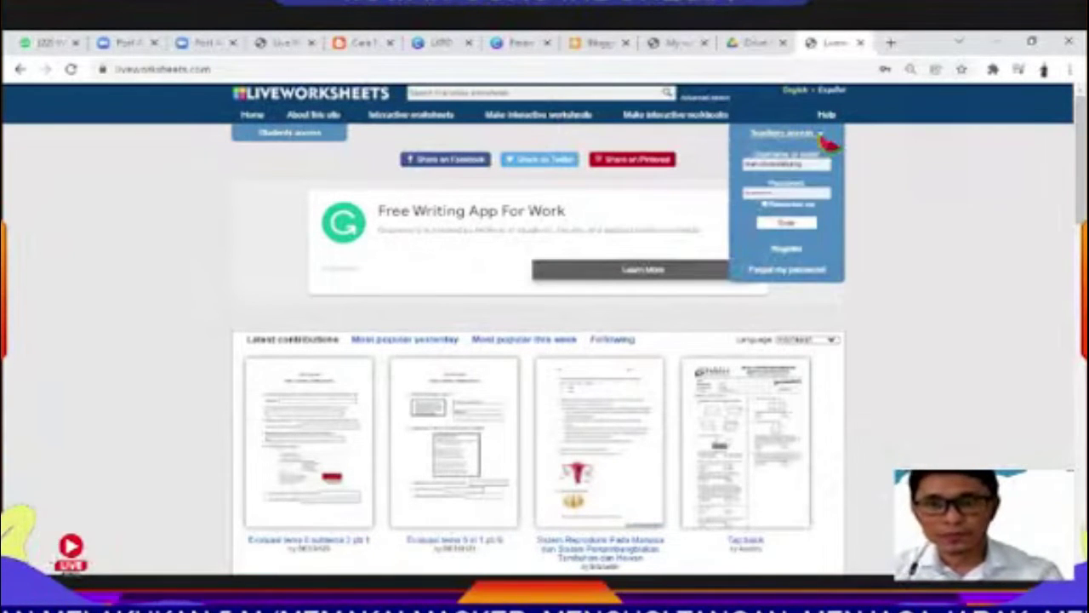
pyautogui.click(825, 143)
pyautogui.click(828, 145)
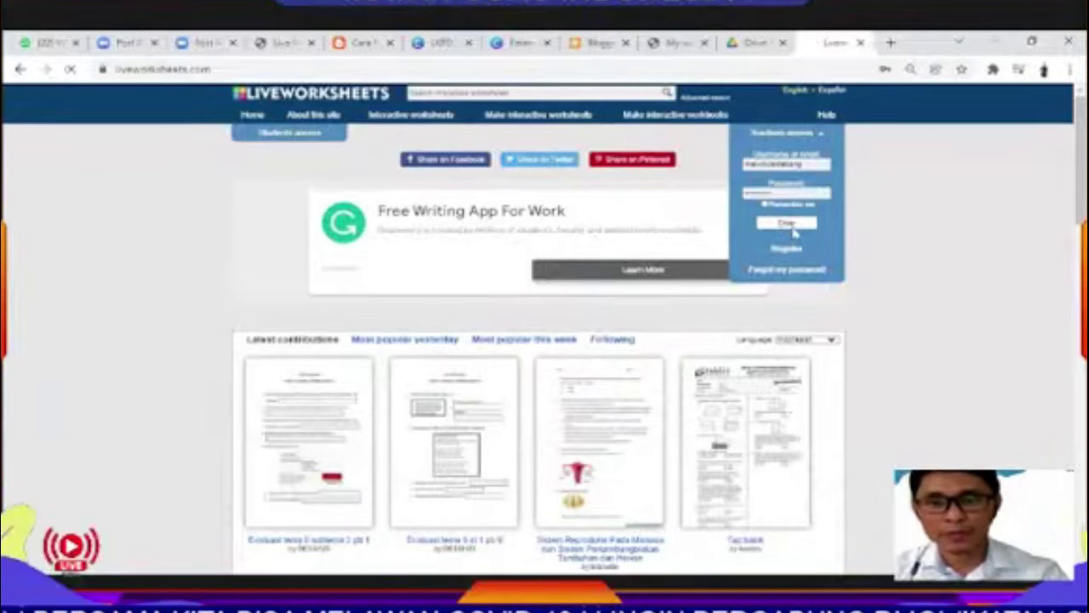
pyautogui.click(792, 228)
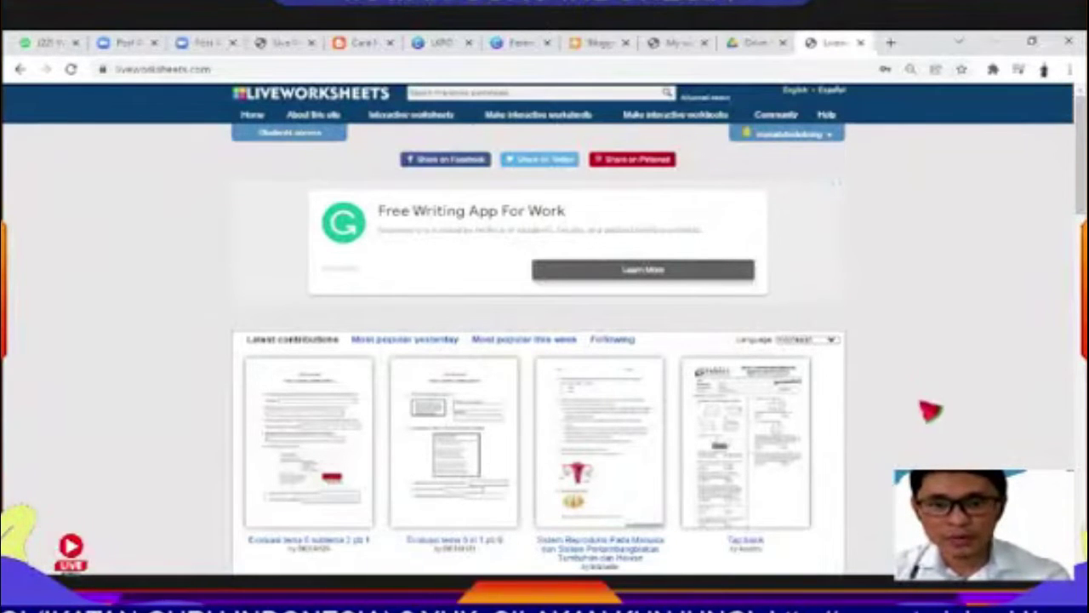
# - Start making a new interactive worksheet with Get started, reaching the worksheet upload page
pyautogui.moveTo(526, 456)
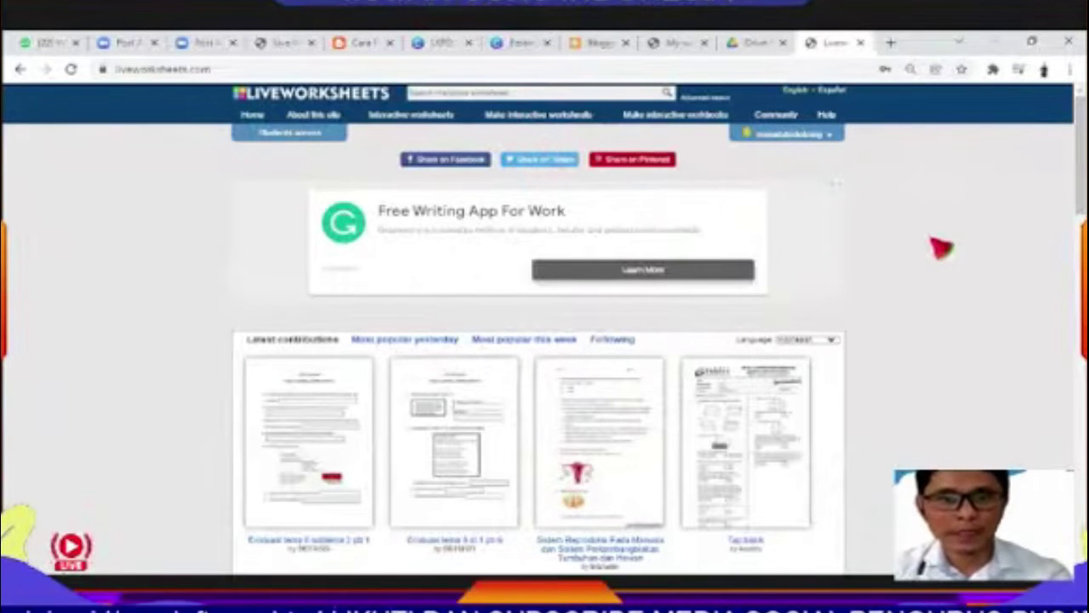
pyautogui.click(542, 122)
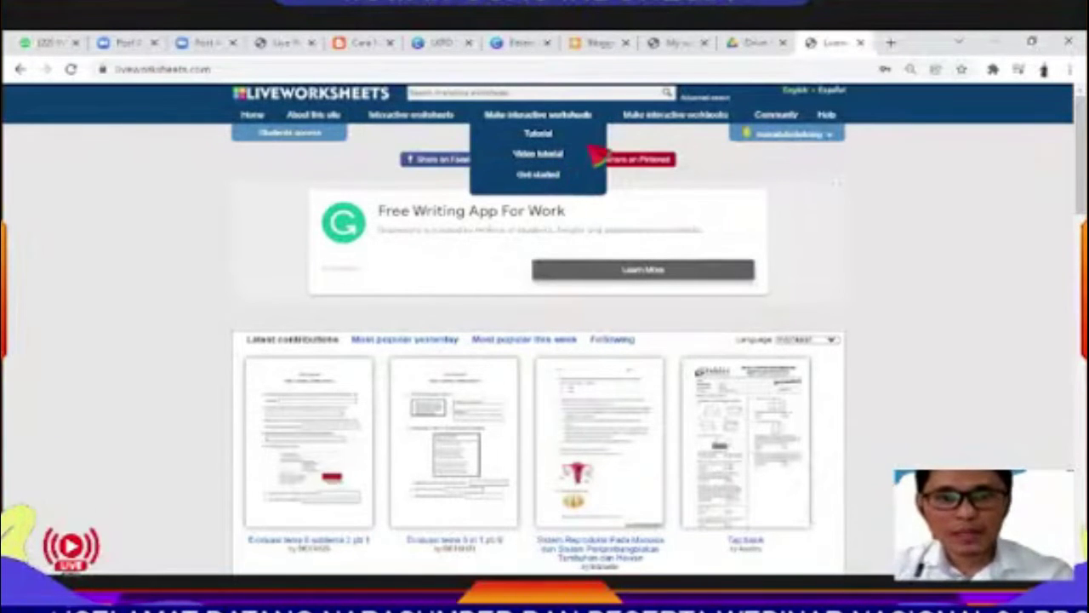
pyautogui.click(552, 180)
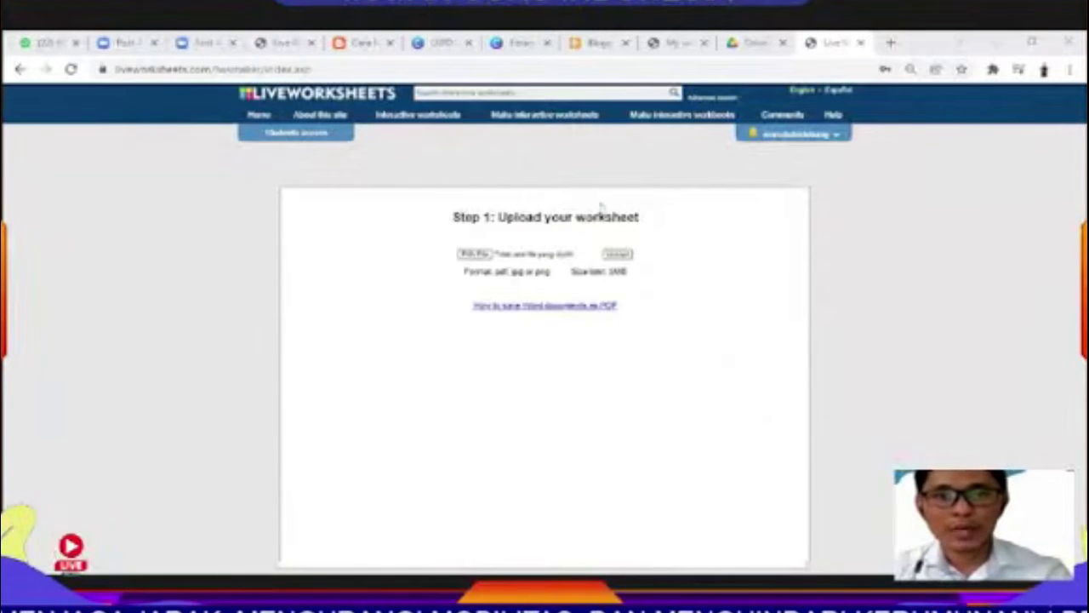
# - Switch to the LKPD design in Canva and look over its pages from the cover to question 04
pyautogui.click(441, 44)
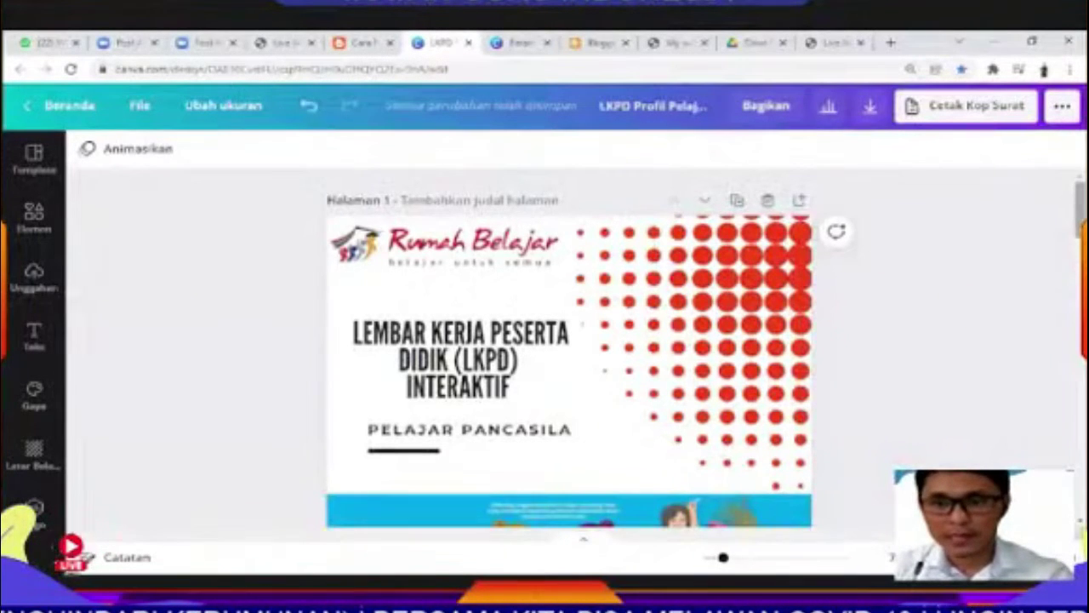
pyautogui.scroll(-3, 1079, 230)
pyautogui.scroll(-15, 1080, 247)
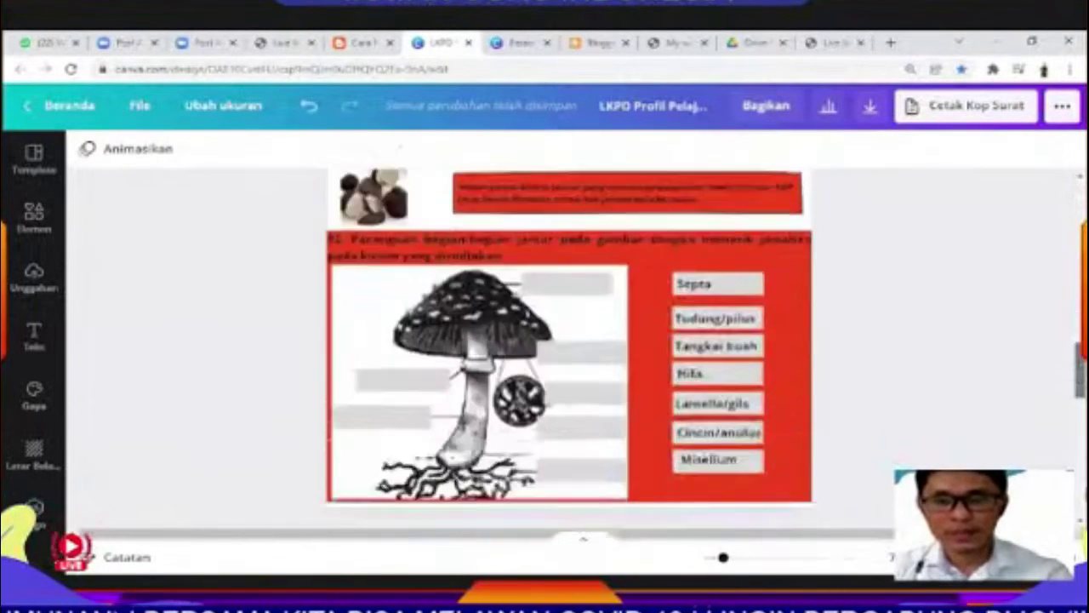
pyautogui.scroll(15, 569, 349)
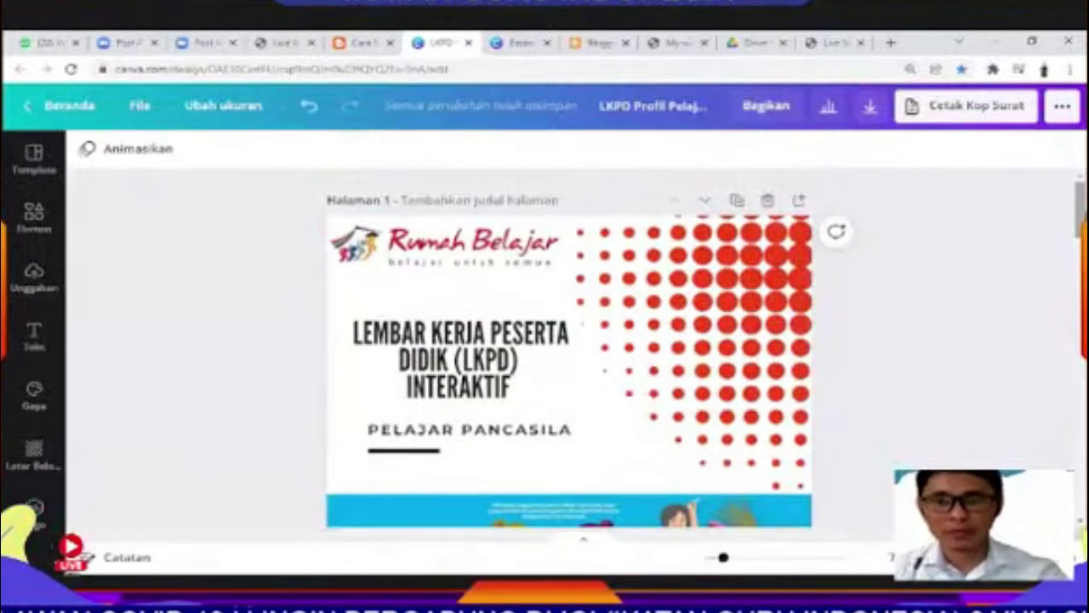
pyautogui.scroll(-10, 569, 349)
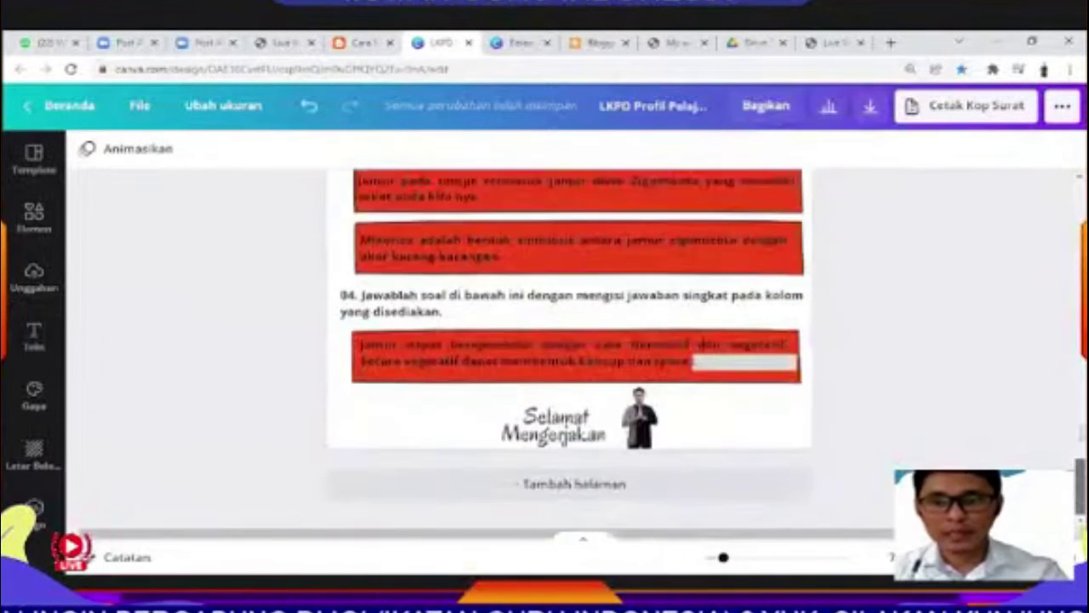
pyautogui.scroll(10, 582, 264)
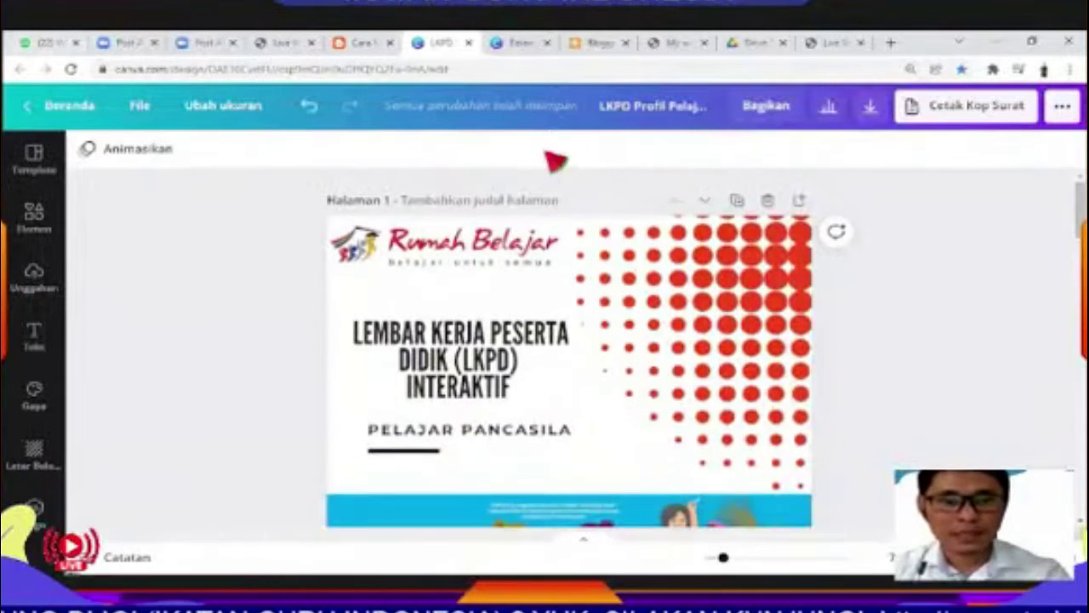
# - Examine the elements on the cover page: the LKPD title, the subtitle, the Pelajar Pancasila banner, and the author and school text
pyautogui.scroll(-2, 760, 247)
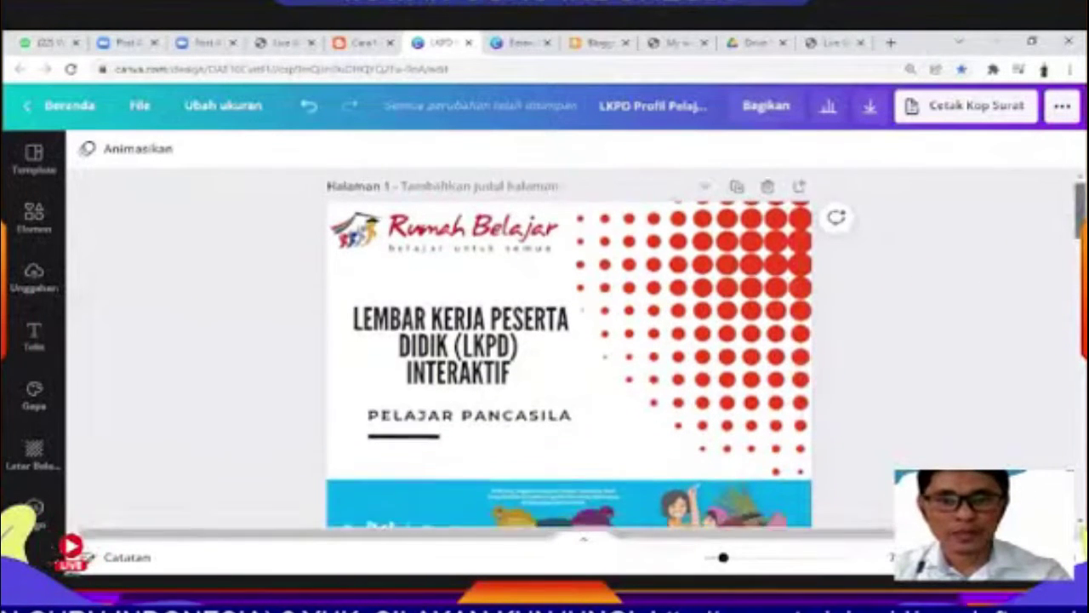
pyautogui.click(647, 258)
pyautogui.click(503, 227)
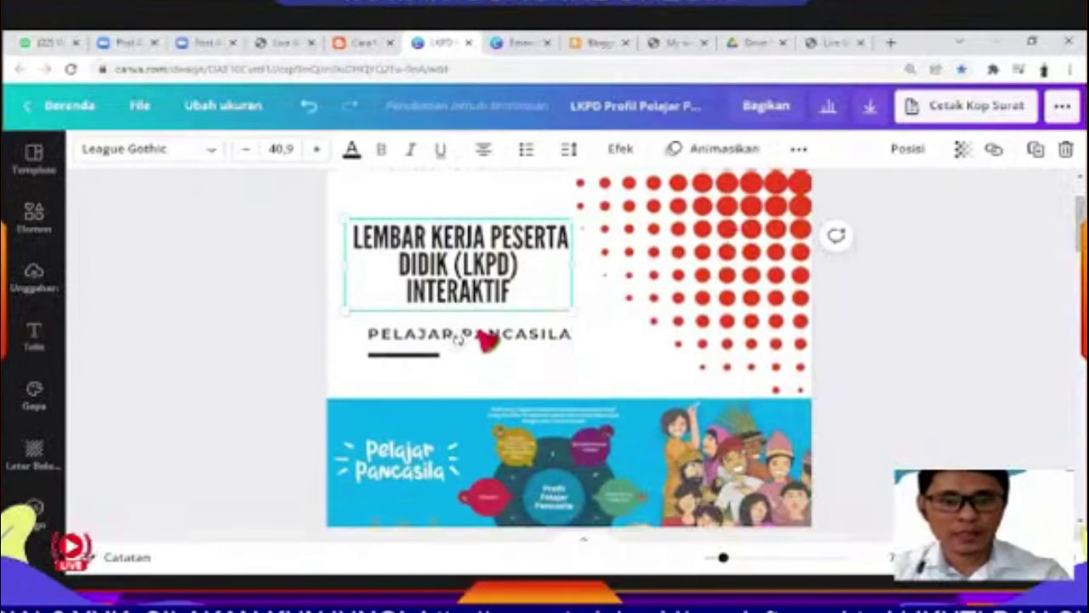
pyautogui.click(486, 336)
pyautogui.click(838, 376)
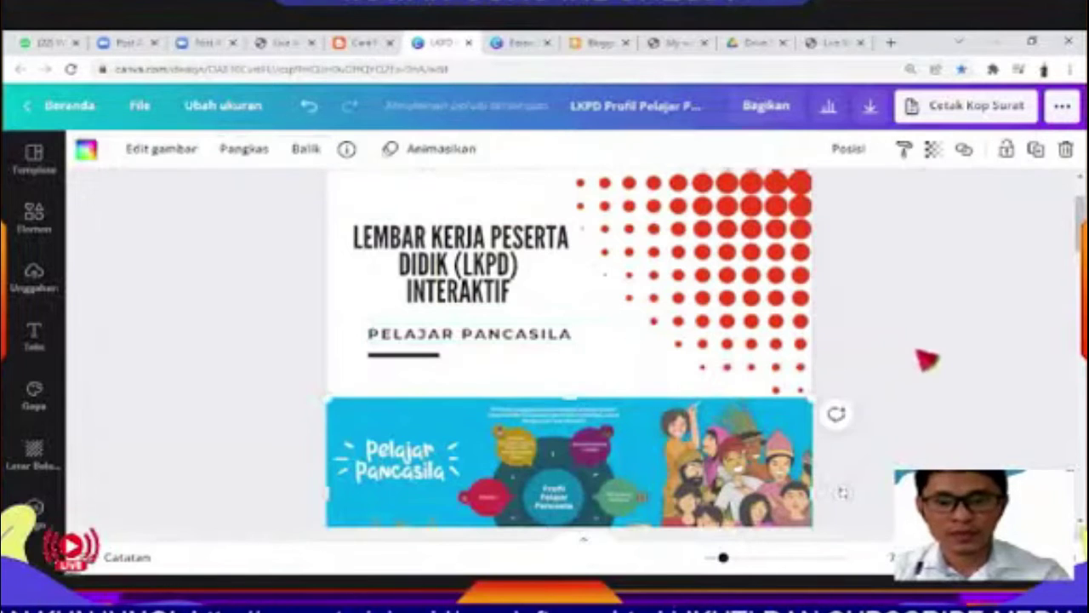
pyautogui.scroll(-6, 712, 348)
pyautogui.click(707, 374)
pyautogui.click(707, 375)
pyautogui.scroll(-5, 694, 357)
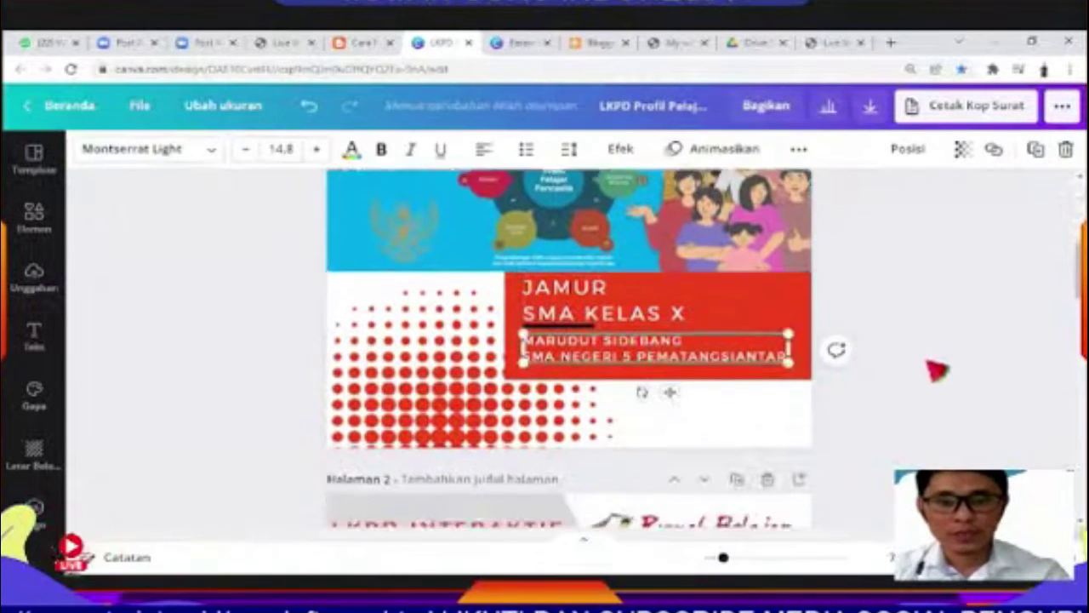
pyautogui.click(683, 338)
# - Examine the elements on page 2: the student identity fields and the pictures and statement boxes of question 01
pyautogui.click(502, 319)
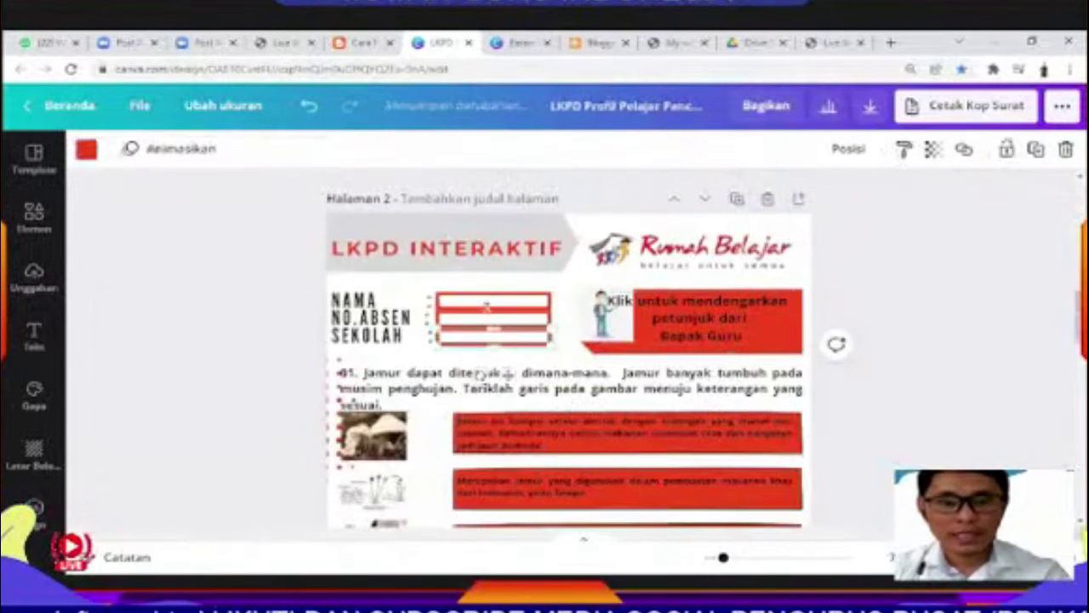
pyautogui.scroll(-5, 596, 357)
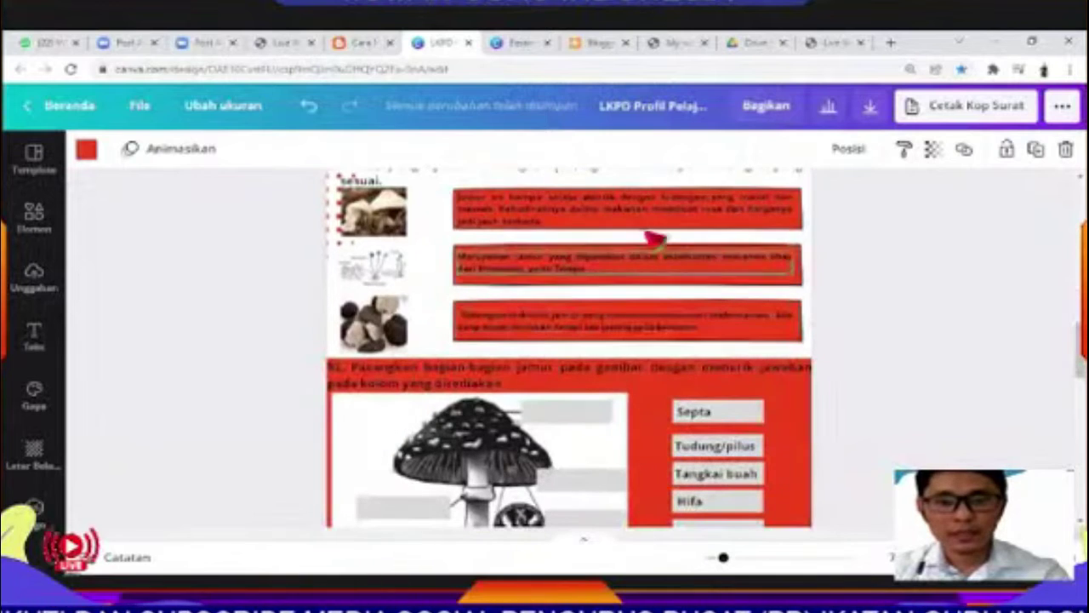
pyautogui.click(656, 236)
pyautogui.click(385, 271)
pyautogui.click(452, 316)
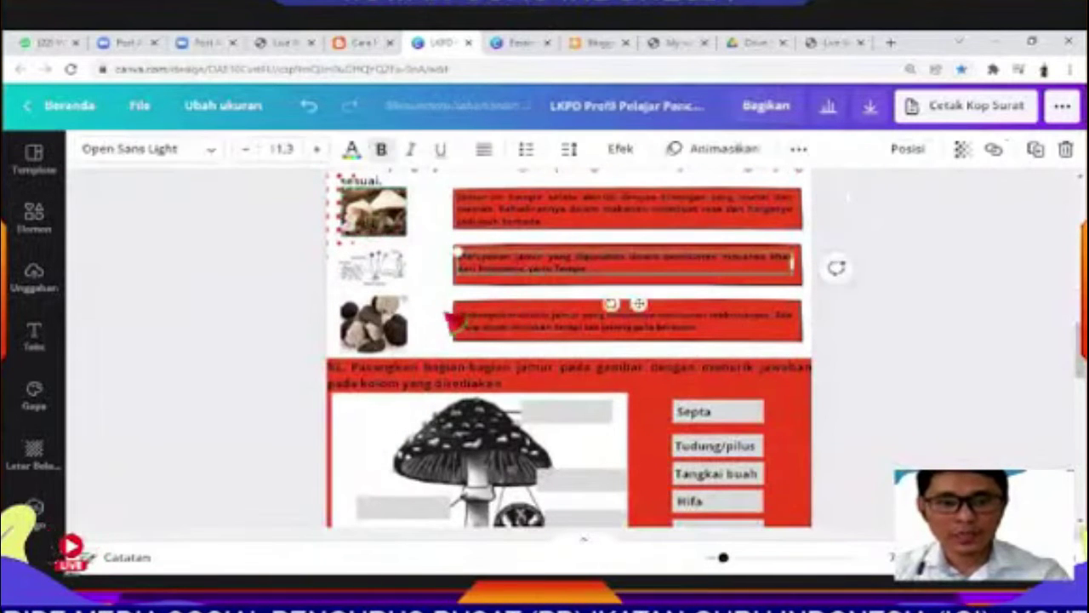
# - Examine the remaining Canva elements: question 01's last picture, question 02's mushroom parts, the page 3 video frame, and questions 03 and 04
pyautogui.click(368, 382)
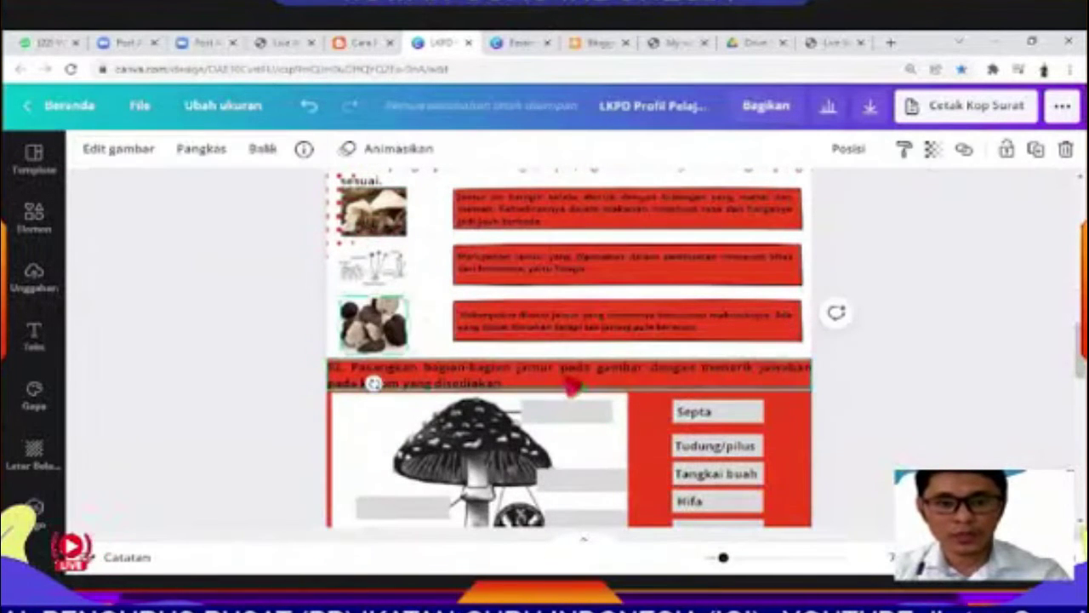
pyautogui.click(578, 380)
pyautogui.scroll(-3, 668, 281)
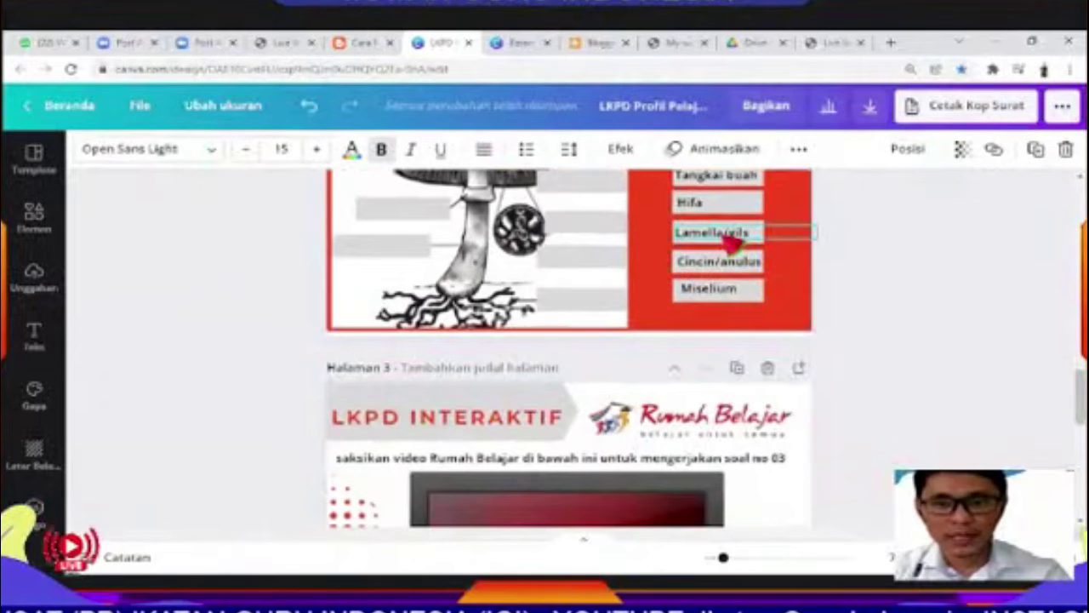
pyautogui.scroll(-3, 766, 400)
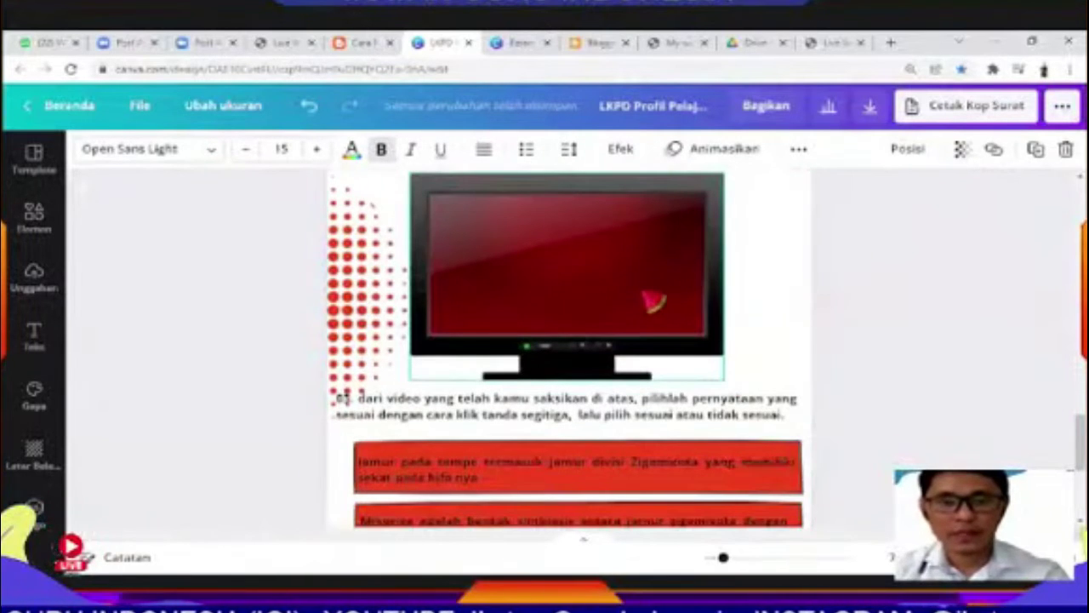
pyautogui.scroll(1, 662, 309)
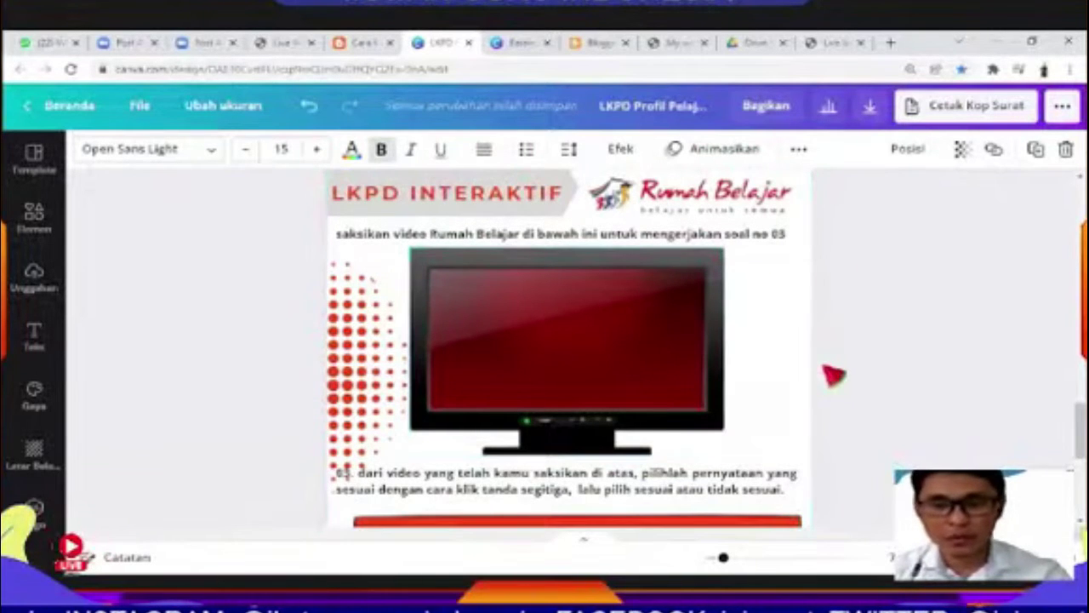
pyautogui.scroll(-3, 834, 377)
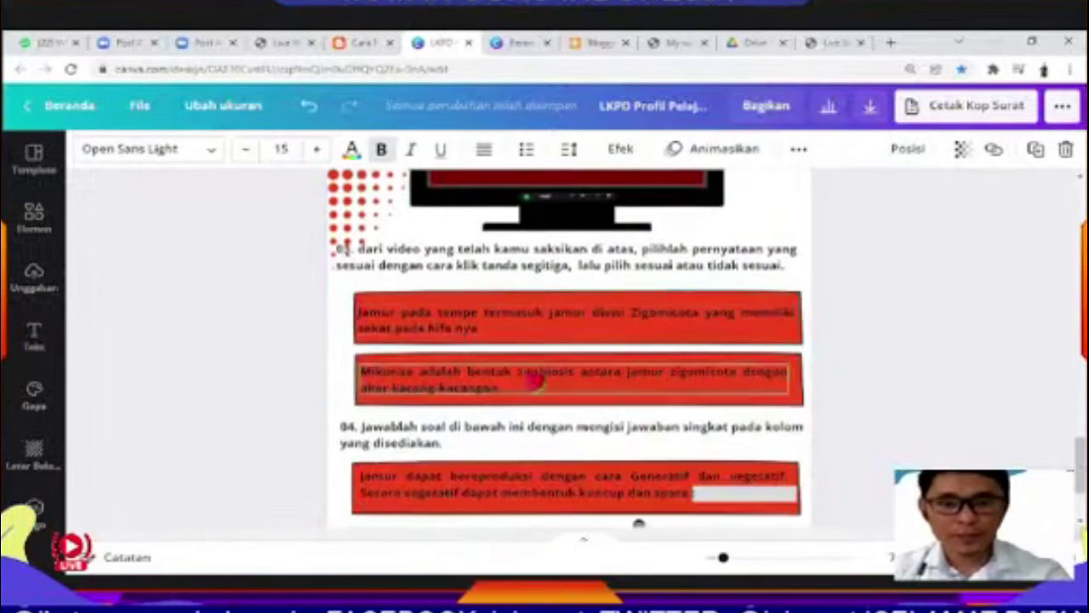
pyautogui.scroll(-2, 553, 374)
pyautogui.scroll(15, 706, 383)
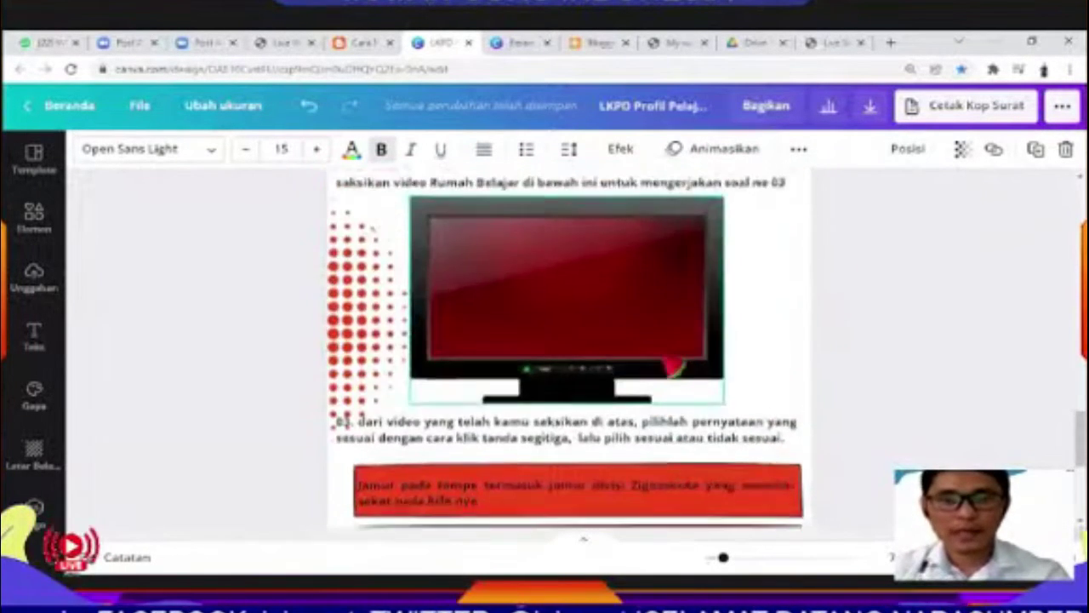
pyautogui.scroll(10, 719, 322)
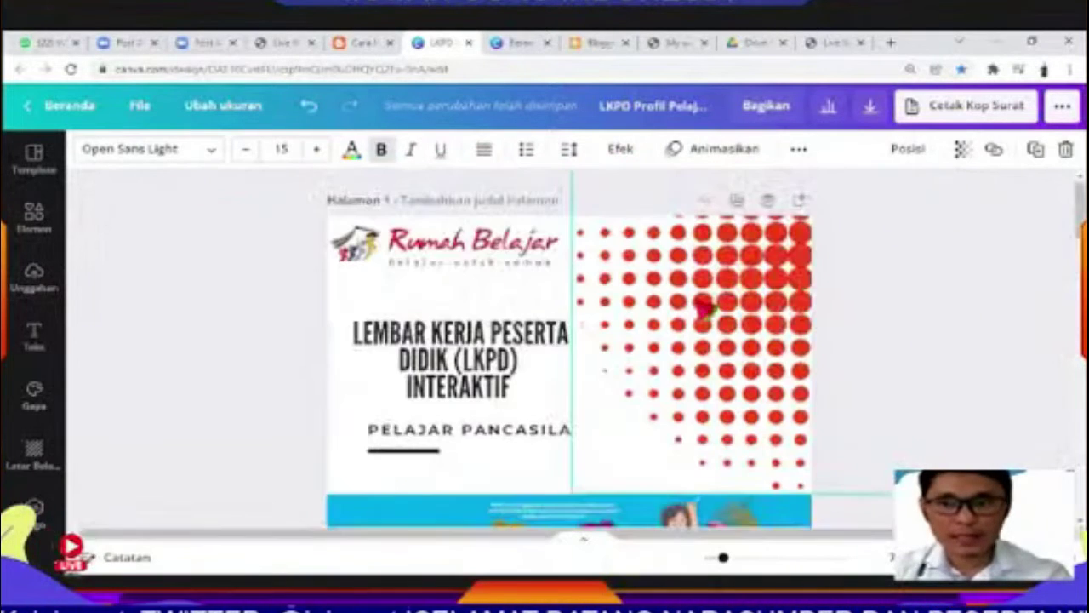
# - Download all three pages of the LKPD design as a PDF Standar file
pyautogui.click(869, 106)
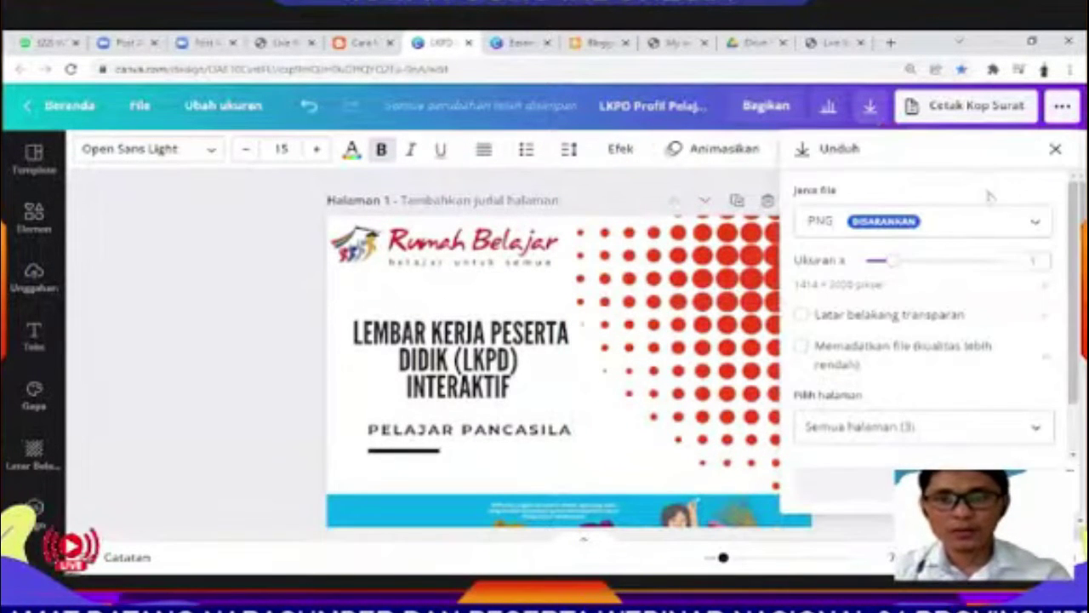
pyautogui.click(1032, 223)
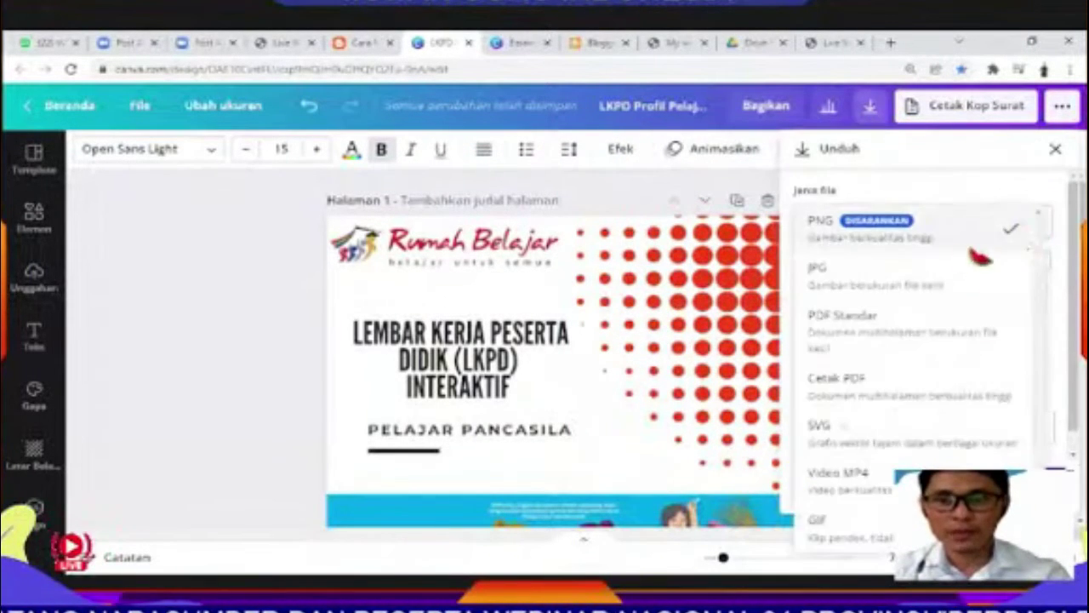
pyautogui.click(890, 335)
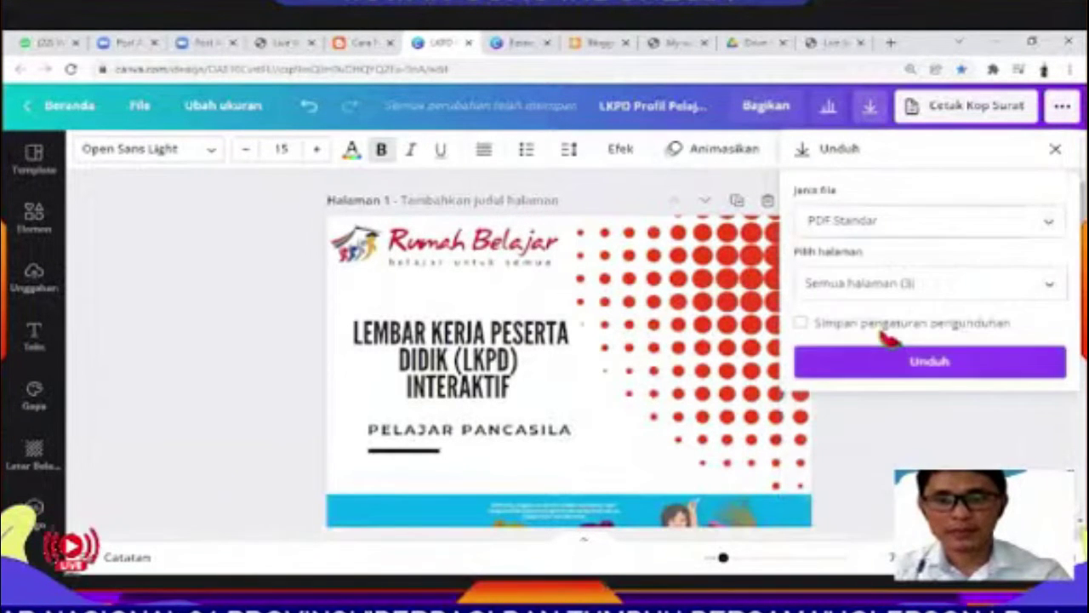
pyautogui.click(912, 371)
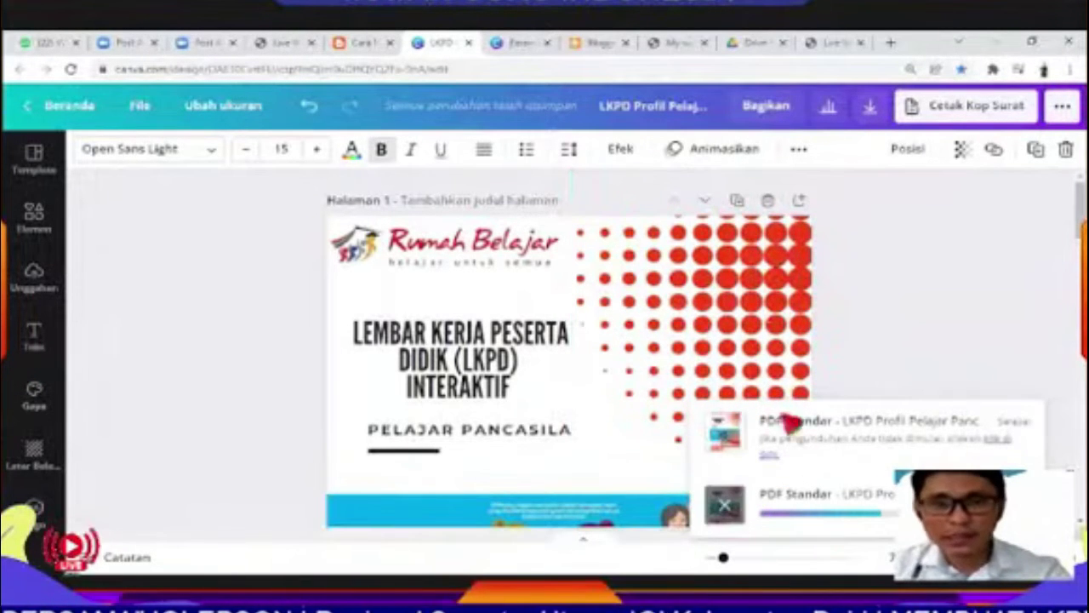
# - Switch to Liveworksheets and upload the PDF LKPD Profil Pelajar Pancasila (1) from Downloads as the worksheet
pyautogui.click(835, 43)
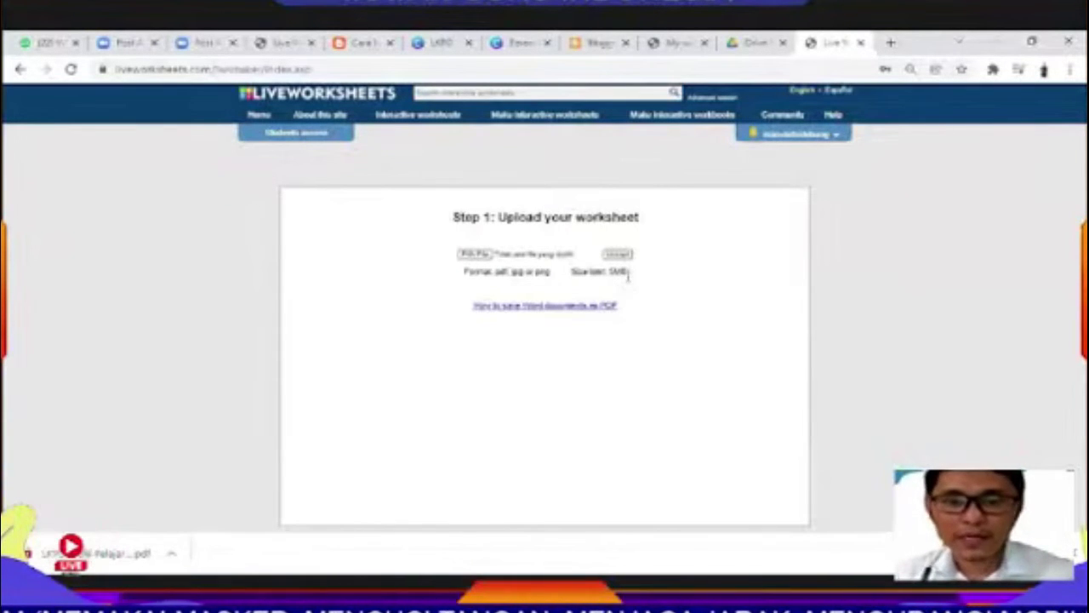
pyautogui.click(480, 255)
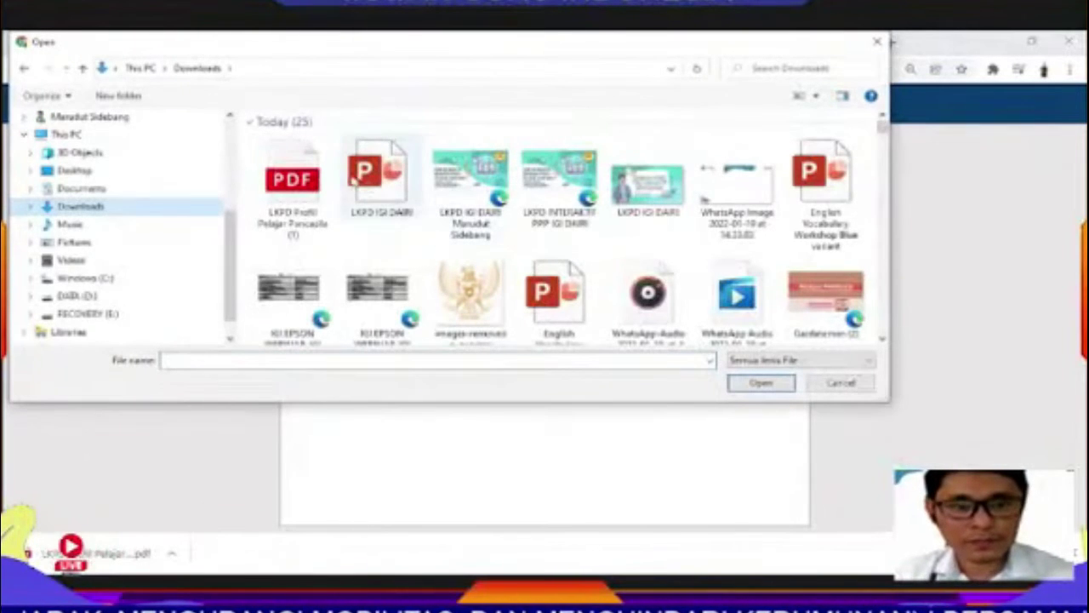
pyautogui.click(308, 183)
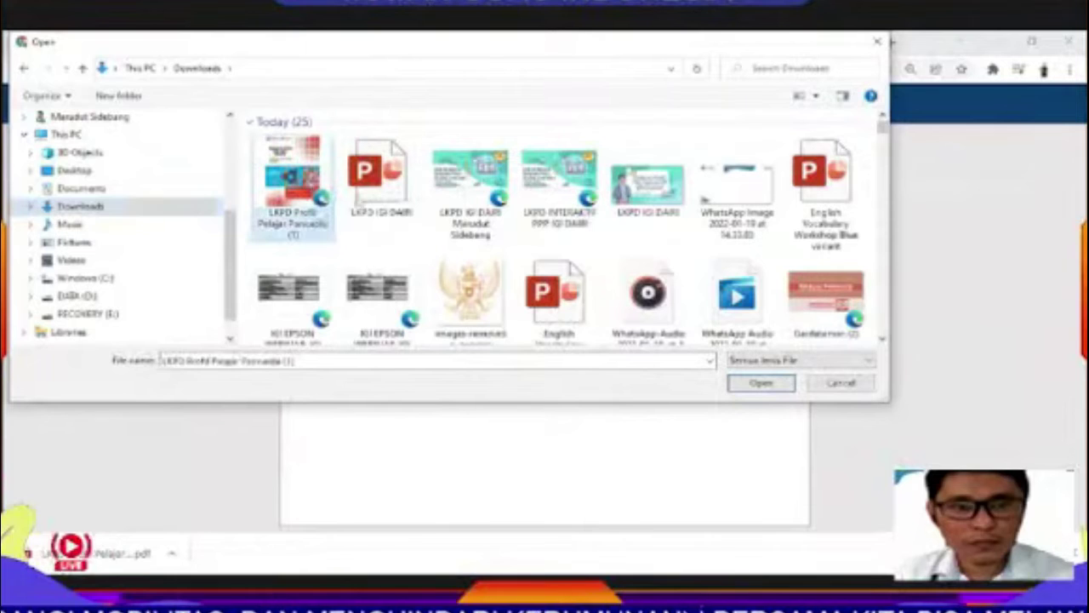
pyautogui.click(757, 383)
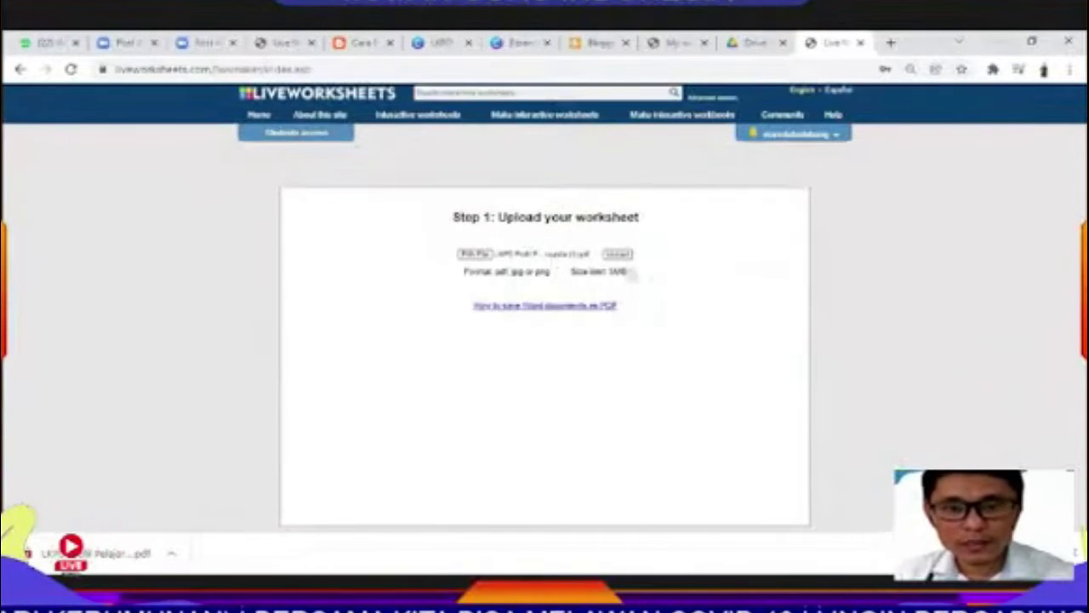
pyautogui.click(619, 255)
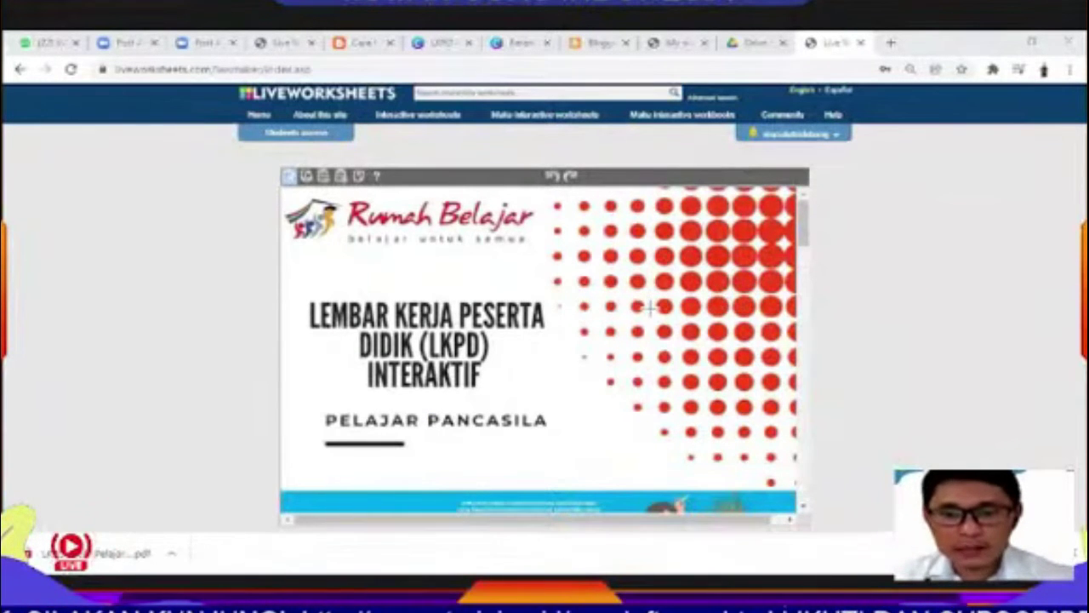
# - Look through the uploaded worksheet from the cover to the last questions to check its pages
pyautogui.scroll(-5, 649, 303)
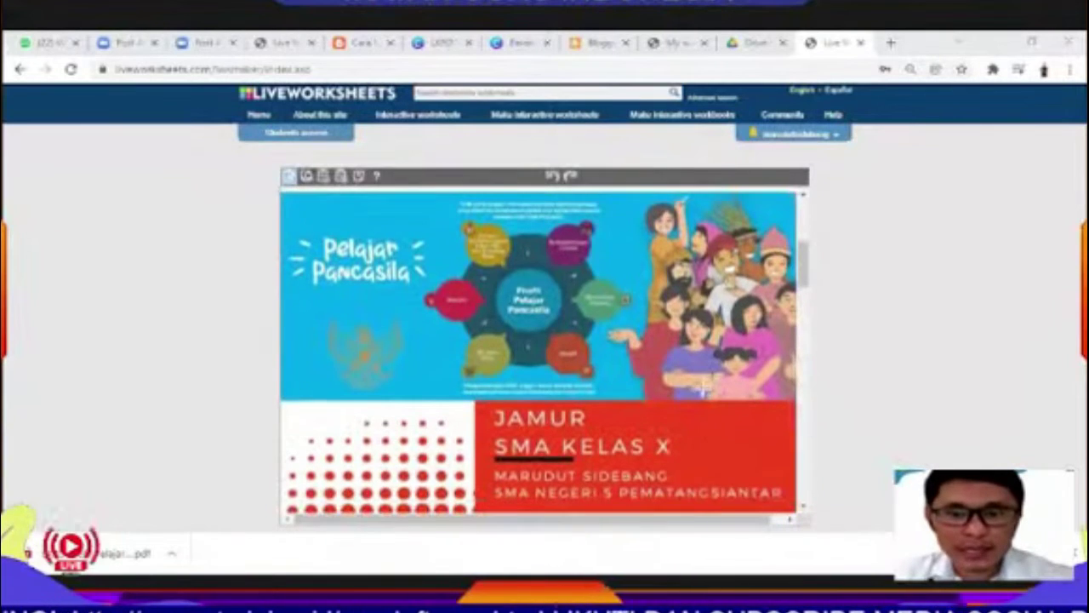
pyautogui.scroll(-5, 711, 380)
pyautogui.scroll(-3, 545, 349)
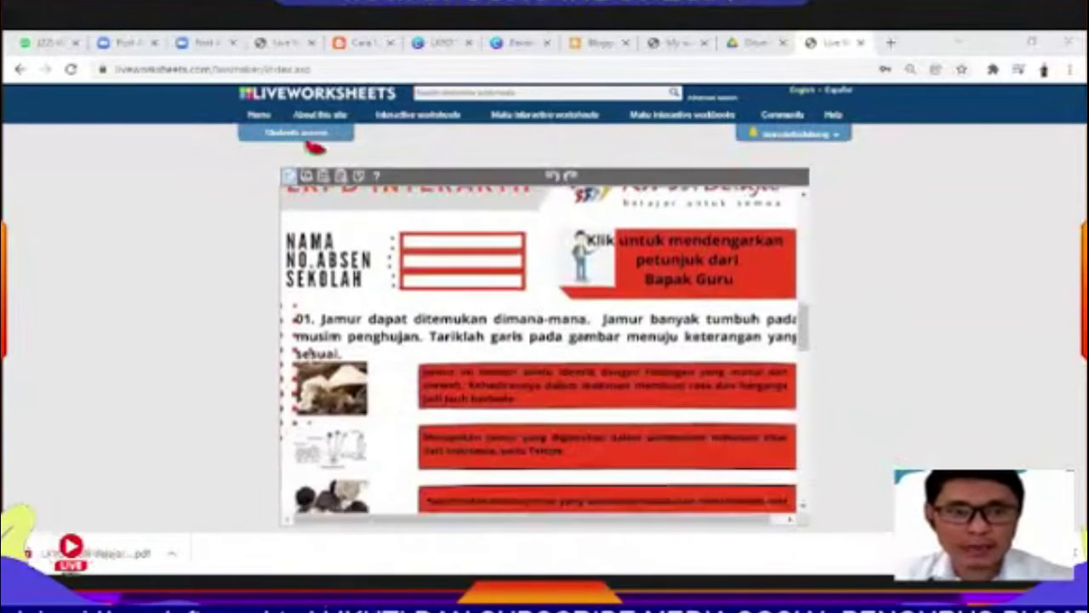
pyautogui.scroll(3, 544, 349)
pyautogui.scroll(8, 703, 335)
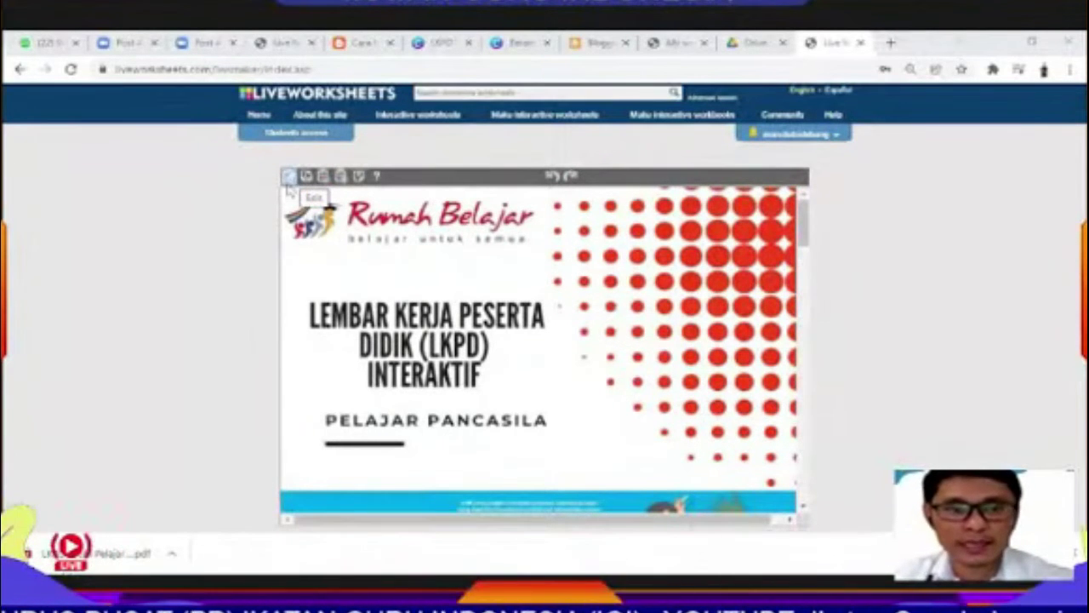
pyautogui.scroll(-10, 595, 349)
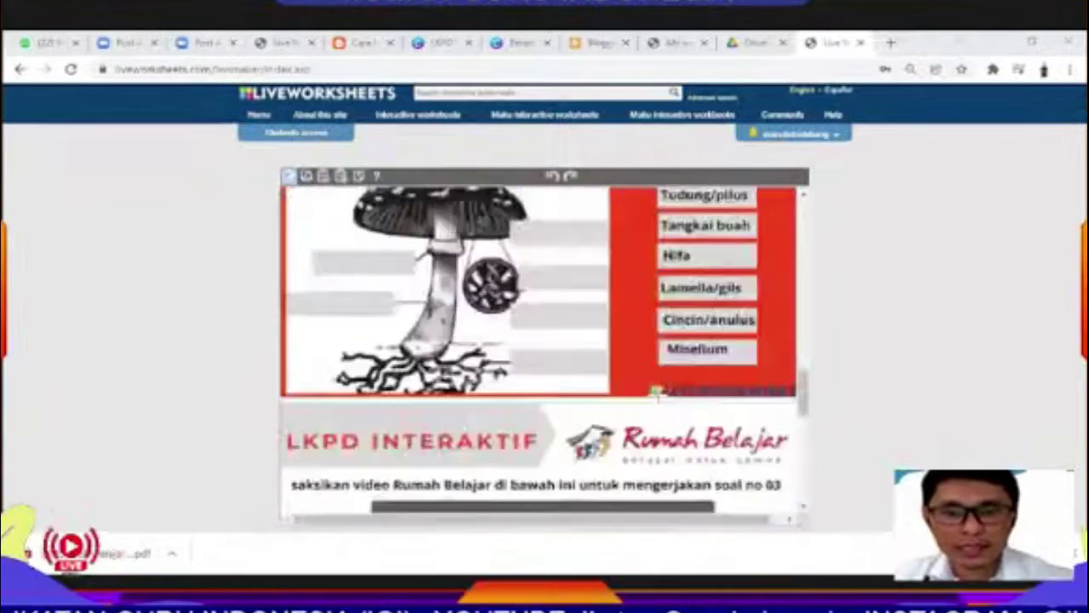
pyautogui.scroll(-5, 655, 392)
pyautogui.moveTo(807, 494); pyautogui.dragTo(810, 241)
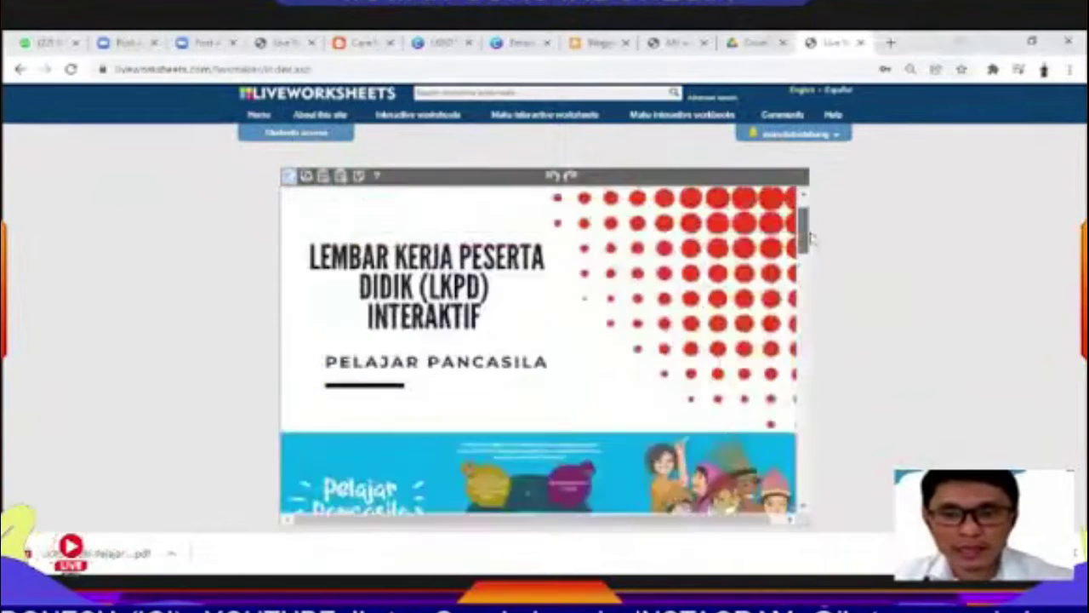
pyautogui.scroll(-8, 827, 348)
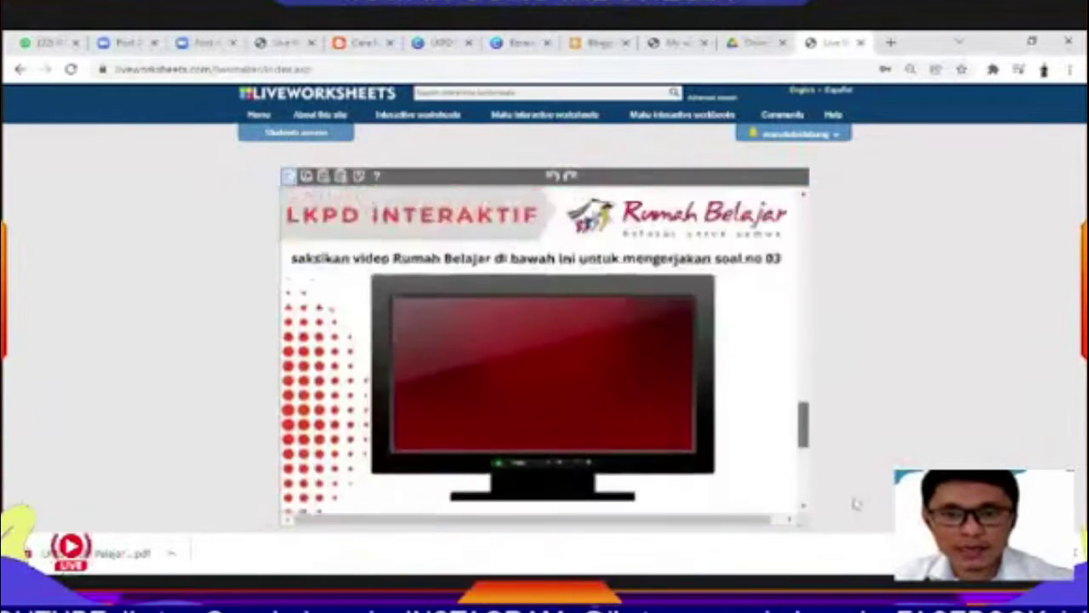
pyautogui.scroll(-5, 851, 394)
pyautogui.scroll(15, 843, 309)
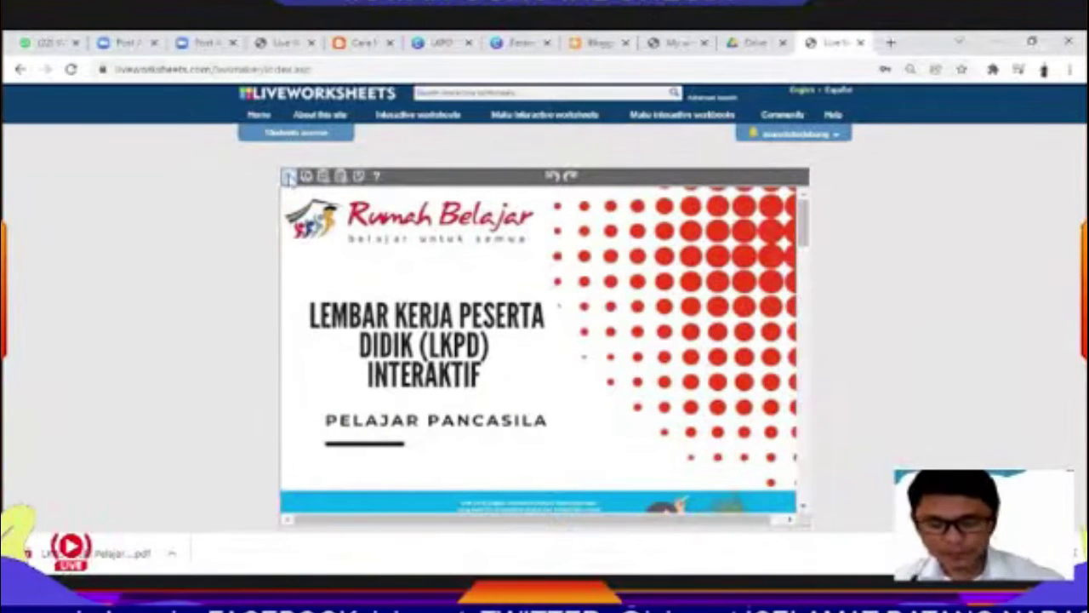
# - In edit mode, draw answer boxes over the NAMA, NO.ABSEN and SEKOLAH fields on page 2
pyautogui.click(289, 176)
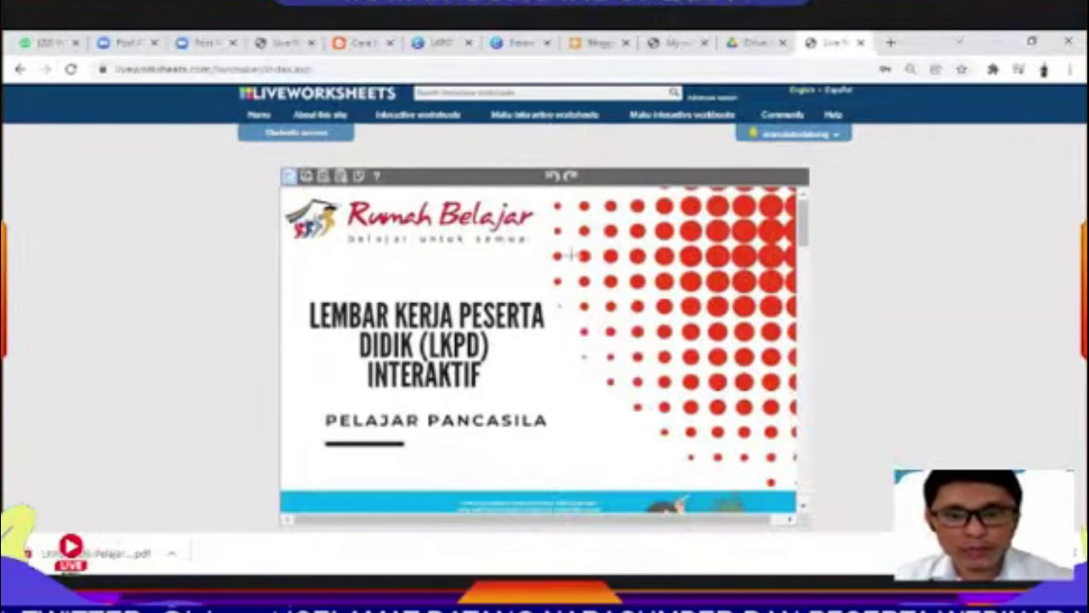
pyautogui.scroll(-6, 577, 267)
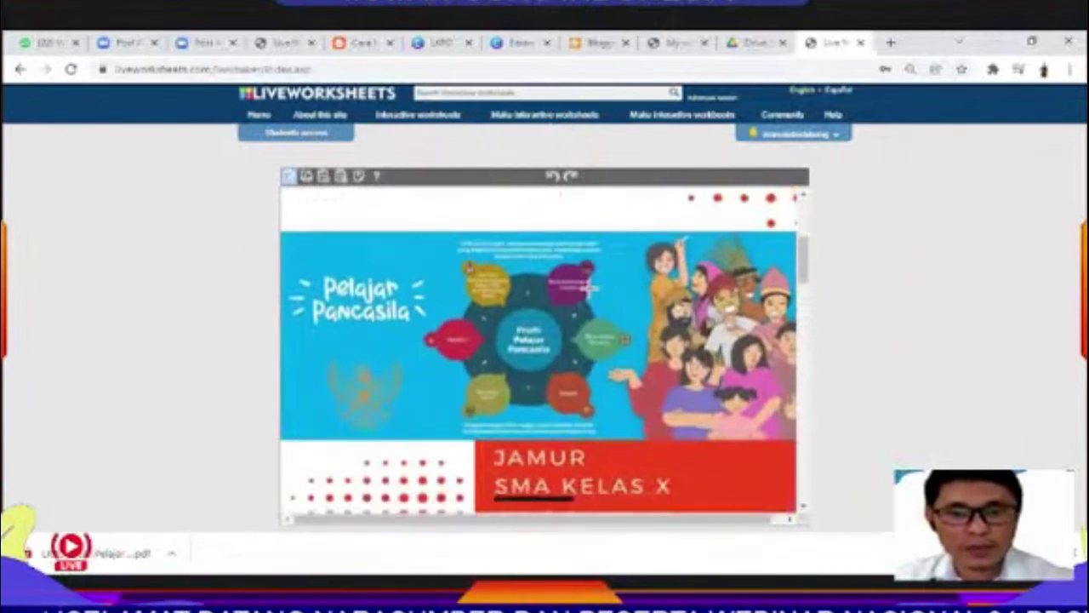
pyautogui.scroll(-3, 592, 293)
pyautogui.scroll(-5, 594, 301)
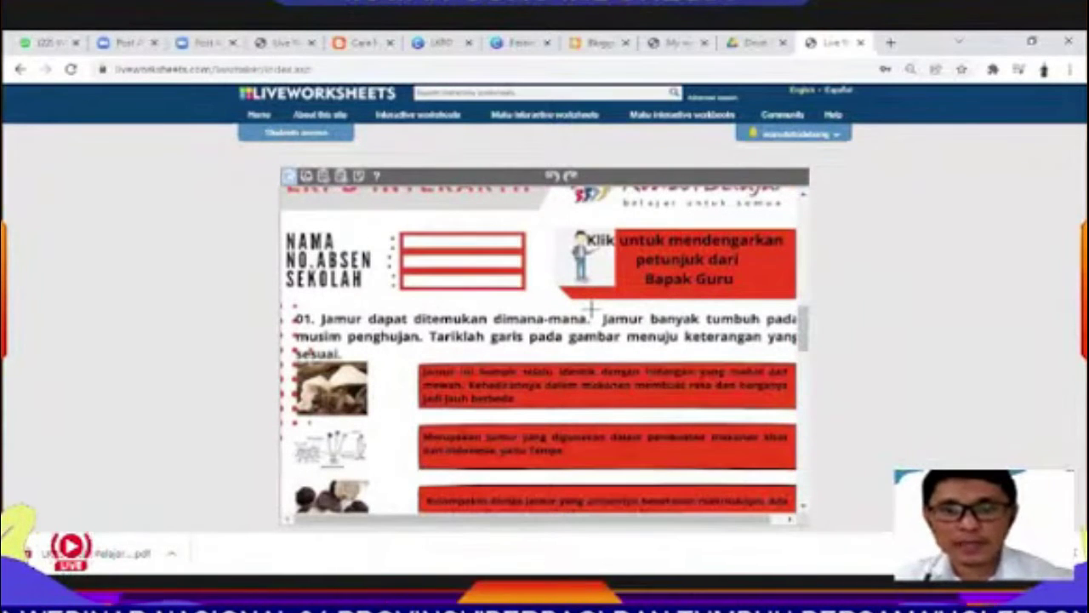
pyautogui.scroll(2, 566, 312)
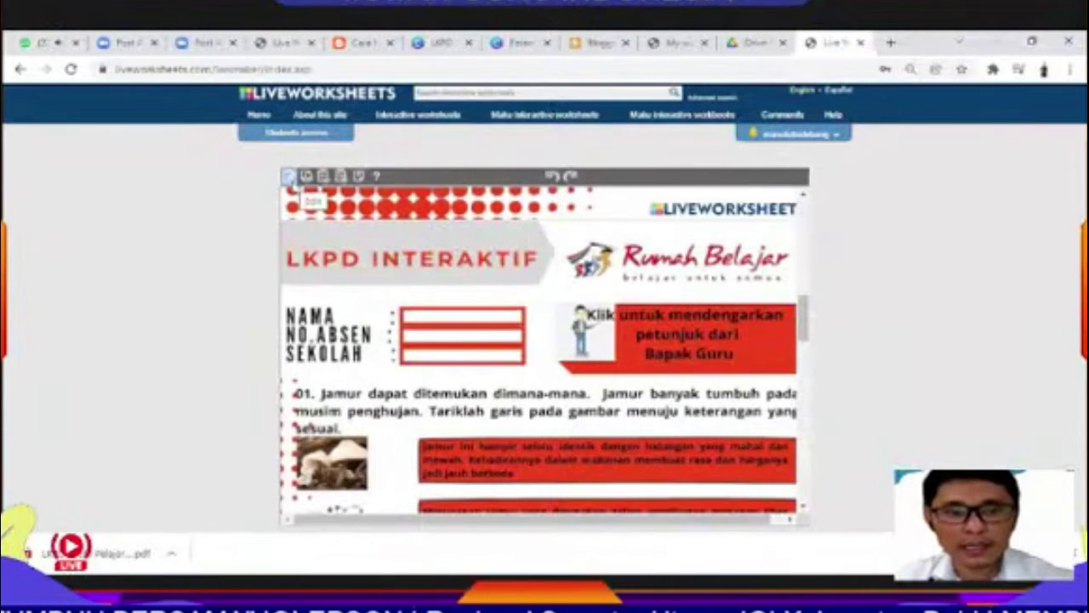
pyautogui.moveTo(402, 308); pyautogui.dragTo(525, 323)
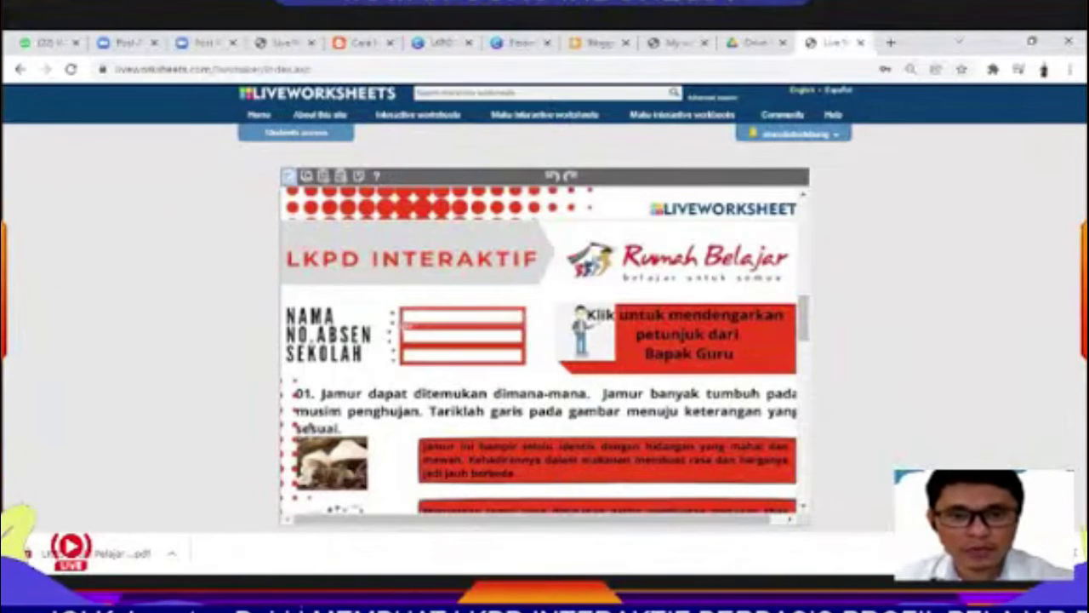
pyautogui.moveTo(406, 332); pyautogui.dragTo(524, 348)
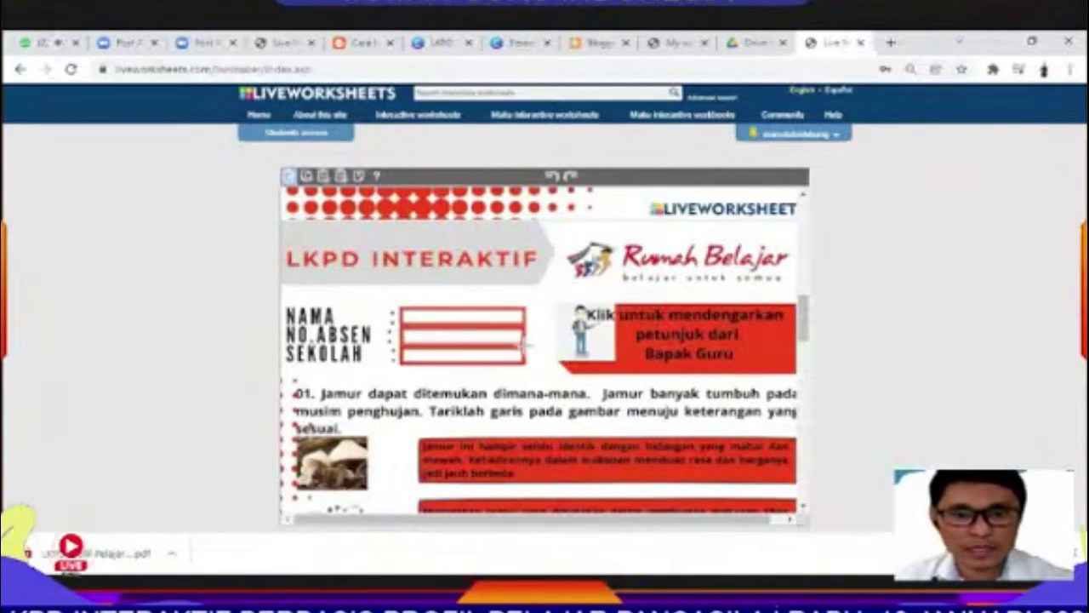
pyautogui.moveTo(403, 352); pyautogui.dragTo(524, 364)
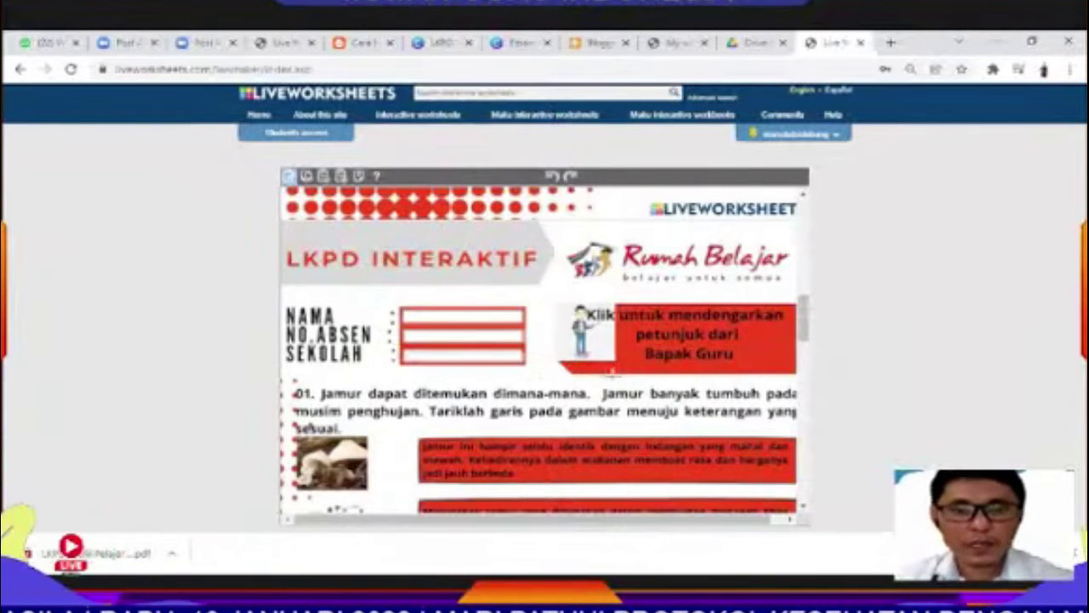
# - Draw answer boxes over the three mushroom pictures and the three matching descriptions in question 01
pyautogui.scroll(-5, 719, 434)
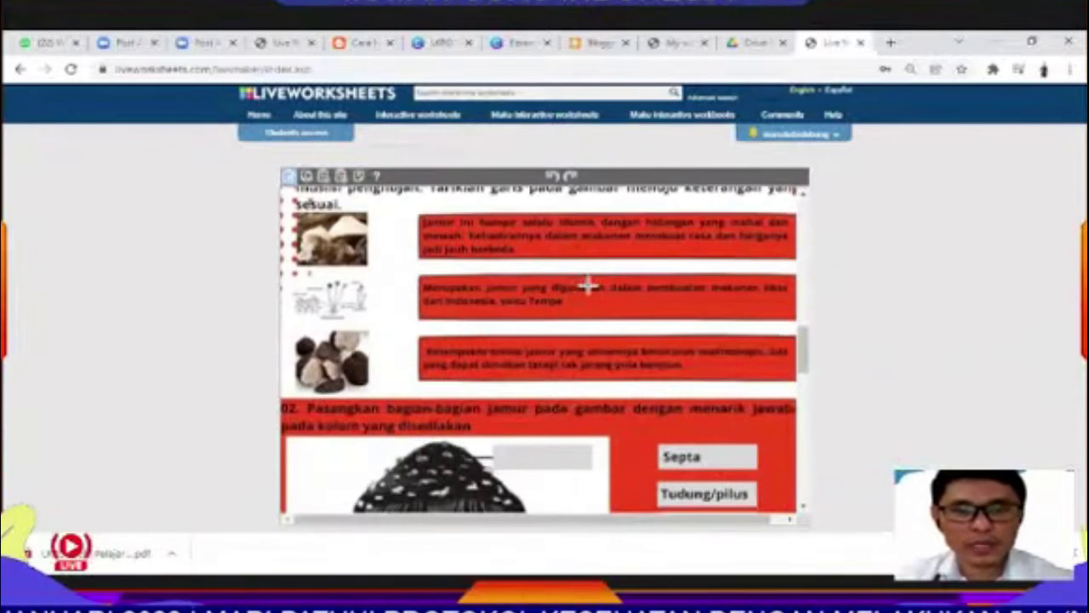
pyautogui.scroll(4, 587, 285)
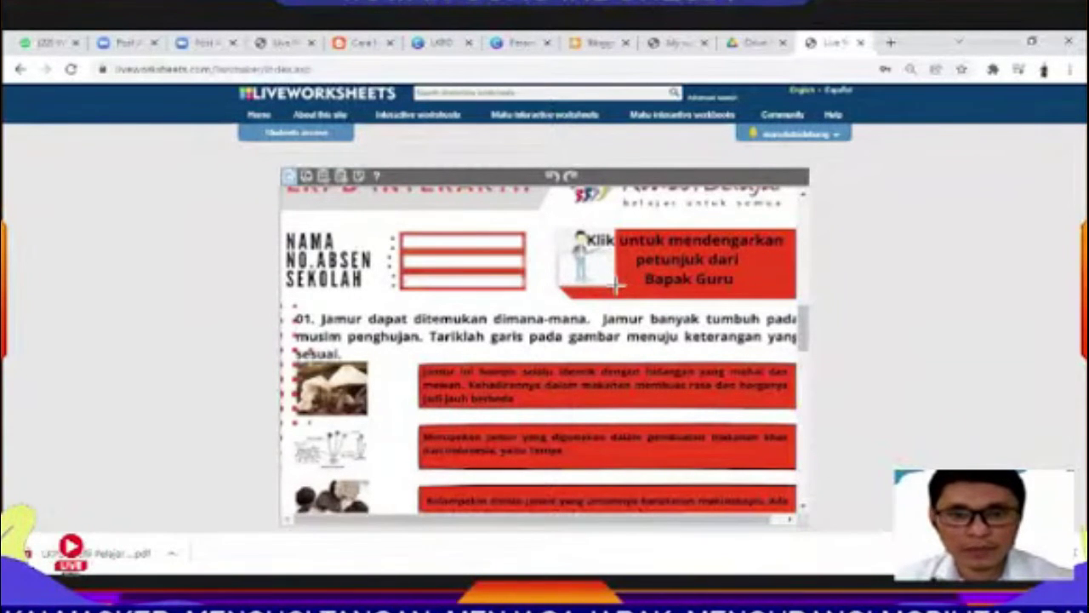
pyautogui.scroll(-1, 640, 289)
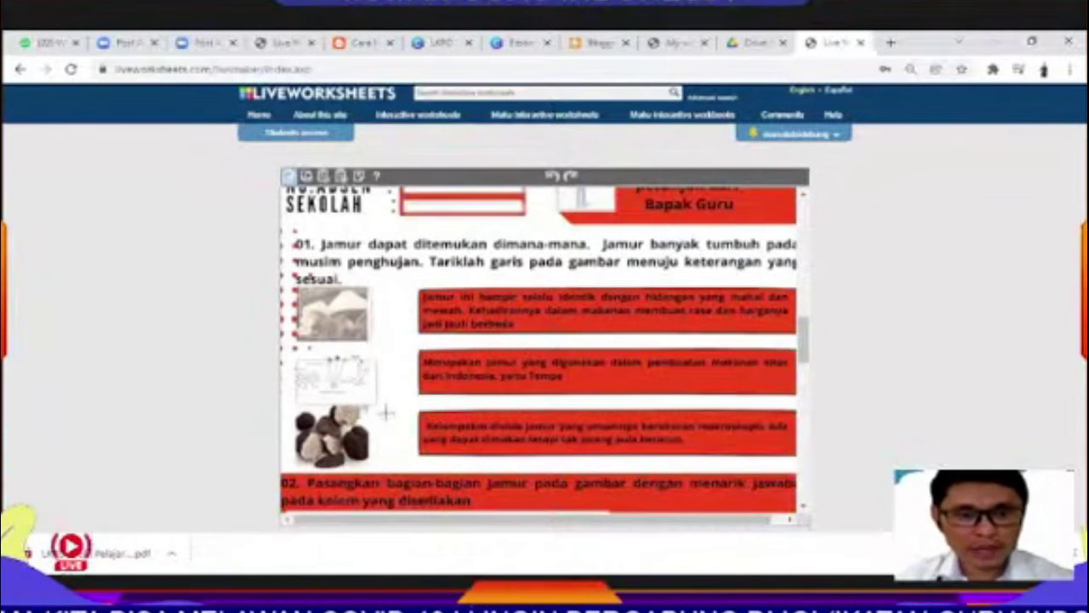
pyautogui.scroll(-1, 383, 413)
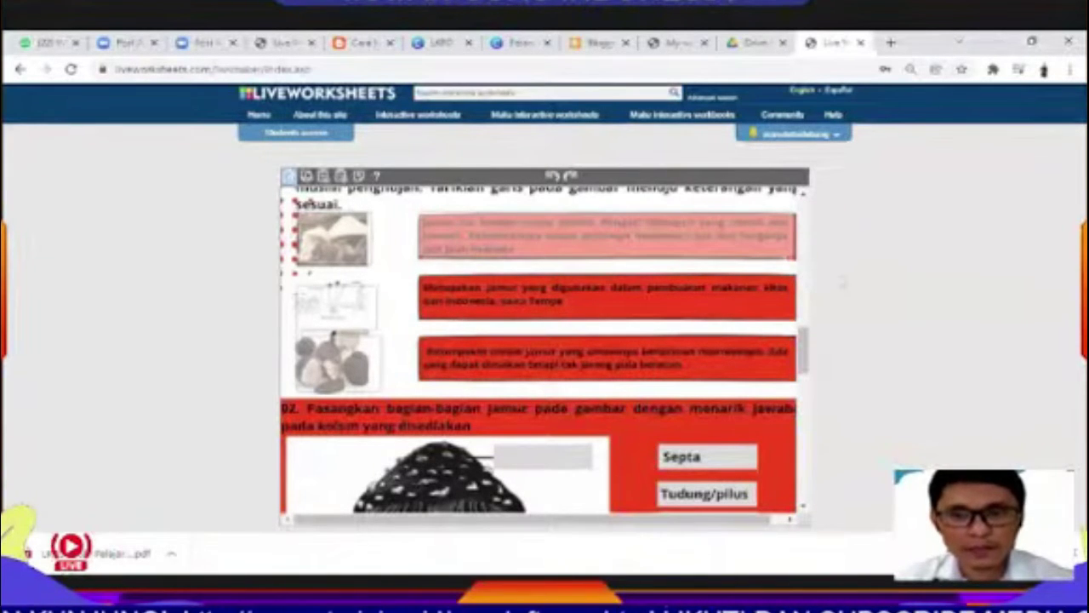
pyautogui.moveTo(426, 281); pyautogui.dragTo(741, 314)
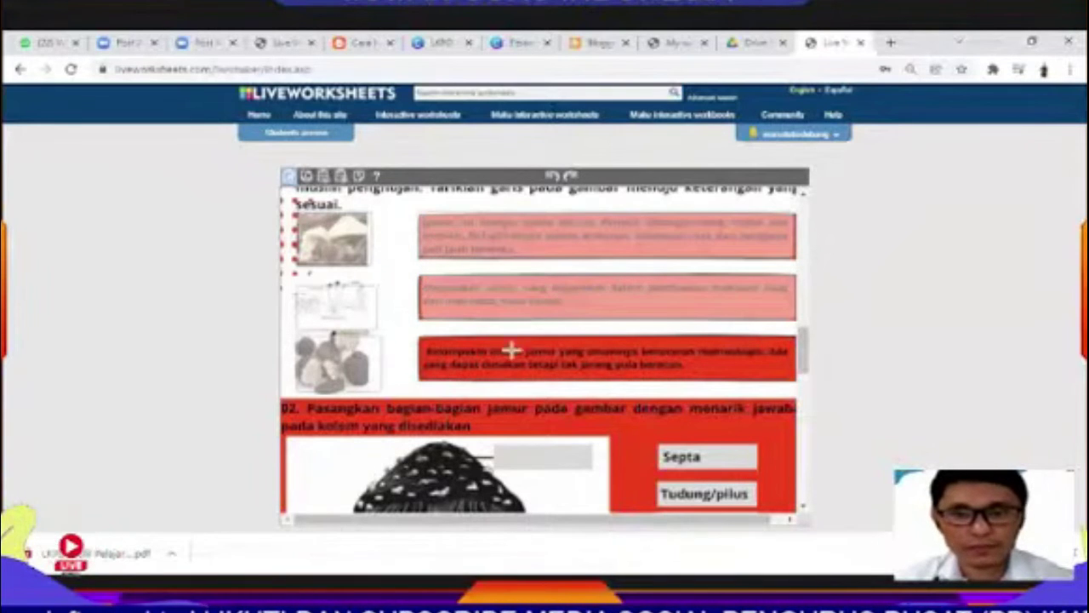
pyautogui.moveTo(419, 335); pyautogui.dragTo(803, 390)
pyautogui.scroll(-1, 804, 390)
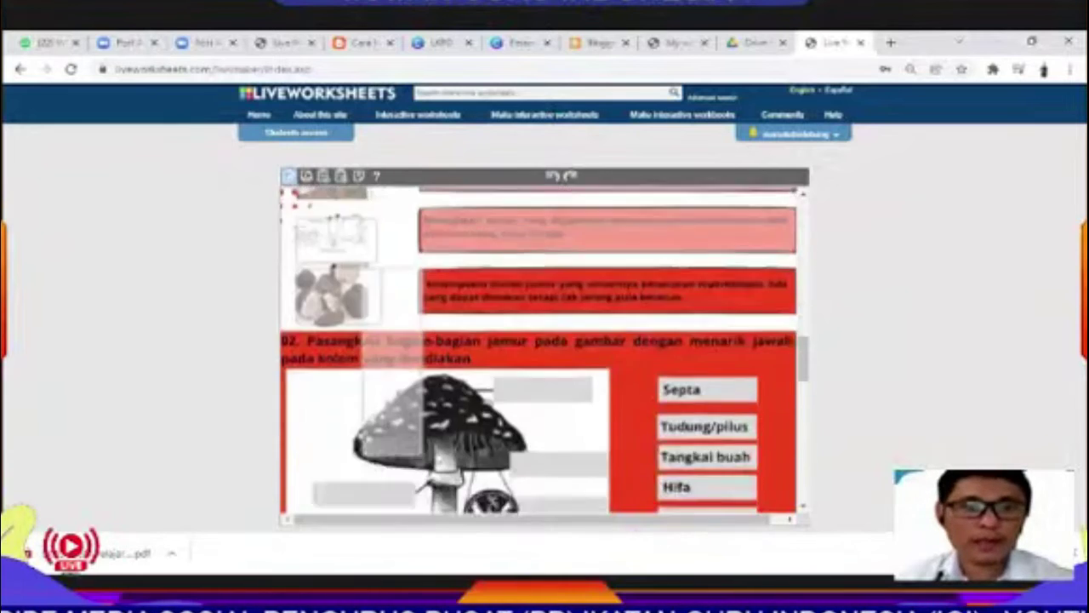
pyautogui.click(800, 309)
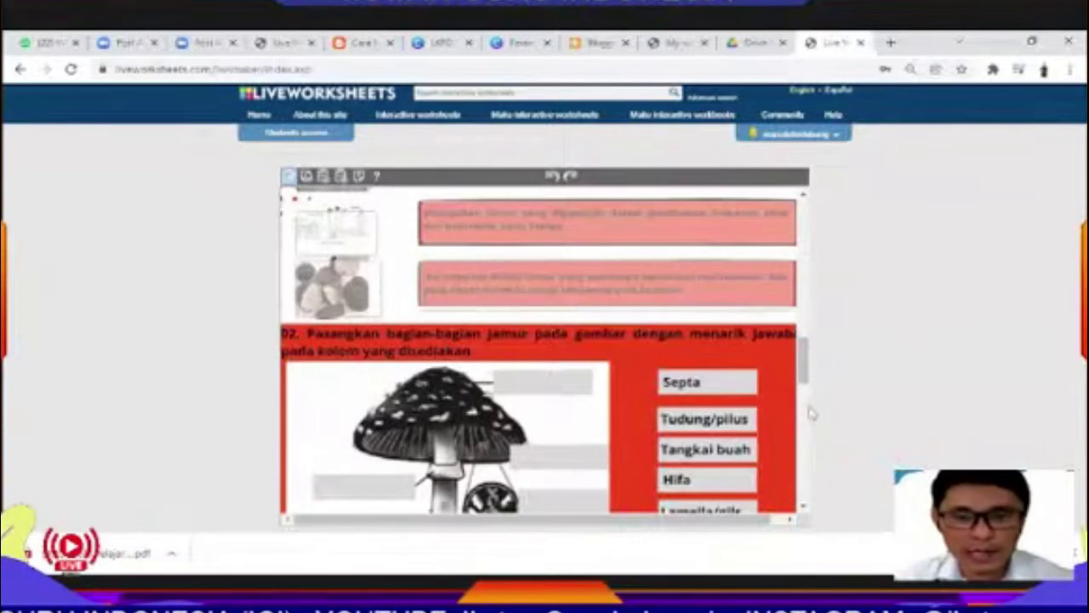
# - Draw answer boxes over the blank grey labels around the mushroom diagram in question 02
pyautogui.scroll(-1, 809, 391)
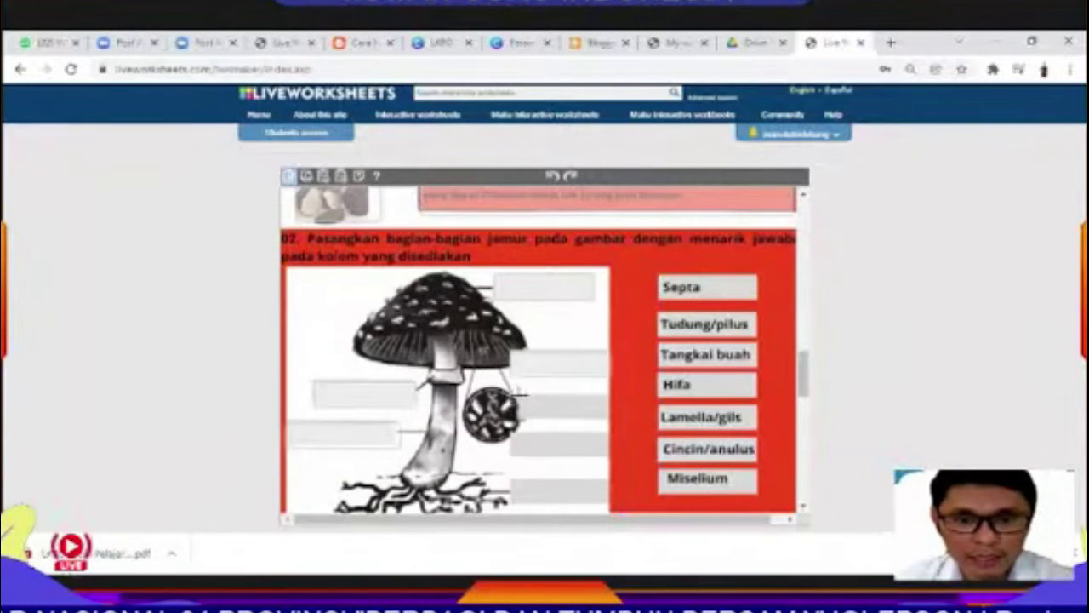
pyautogui.moveTo(587, 417); pyautogui.dragTo(615, 426)
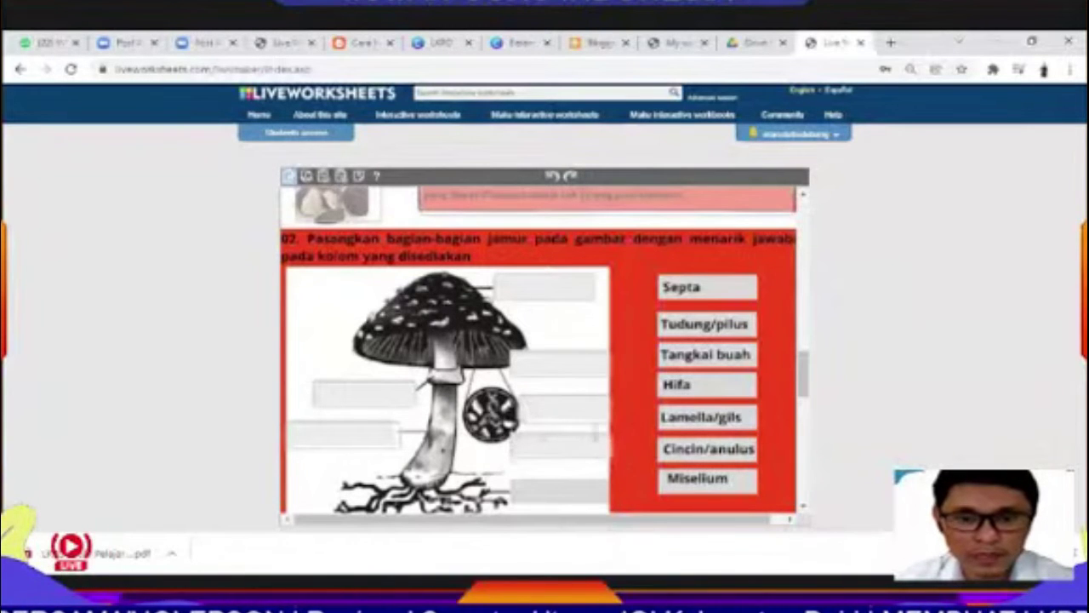
pyautogui.scroll(-3, 554, 396)
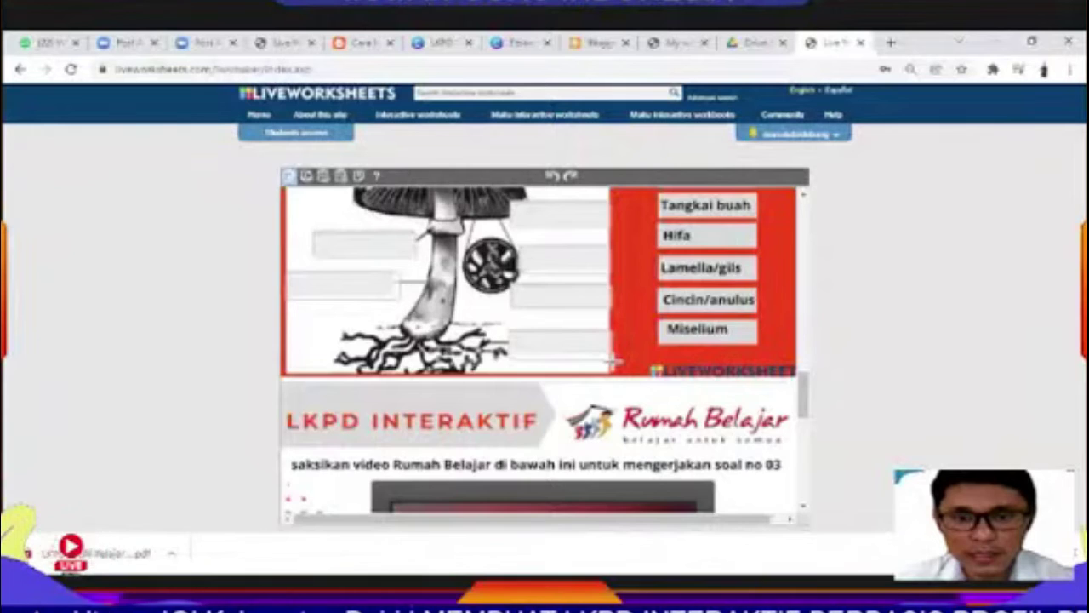
# - Draw boxes over the seven answer words in question 02: Septa, Tudung/pilus, Tangkai buah, Hifa, Lamella/gils, Cincin/anulus and Miselium
pyautogui.scroll(3, 634, 340)
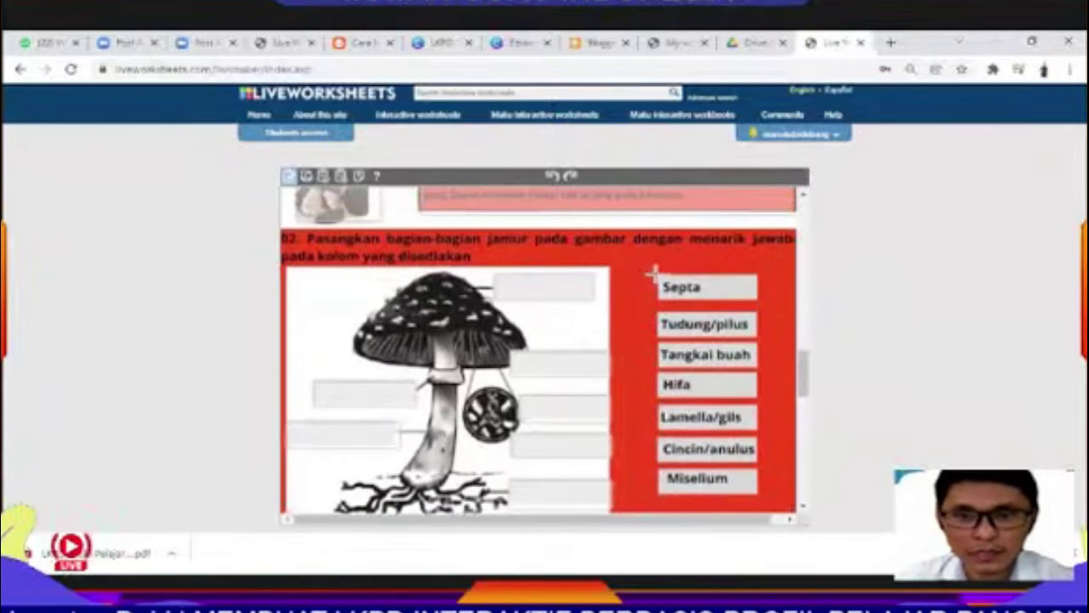
pyautogui.click(681, 287)
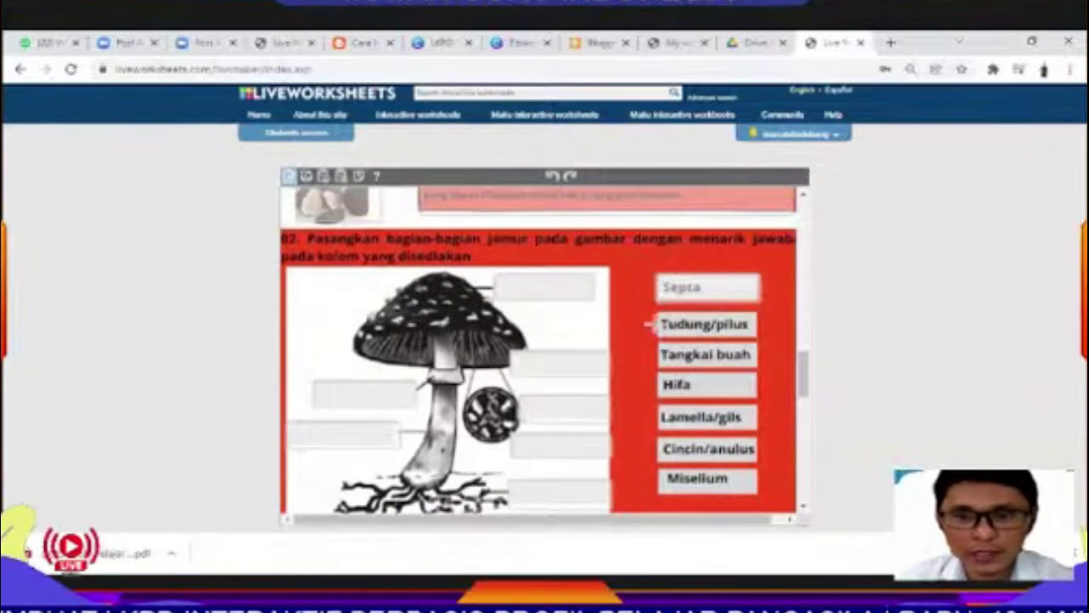
pyautogui.click(681, 324)
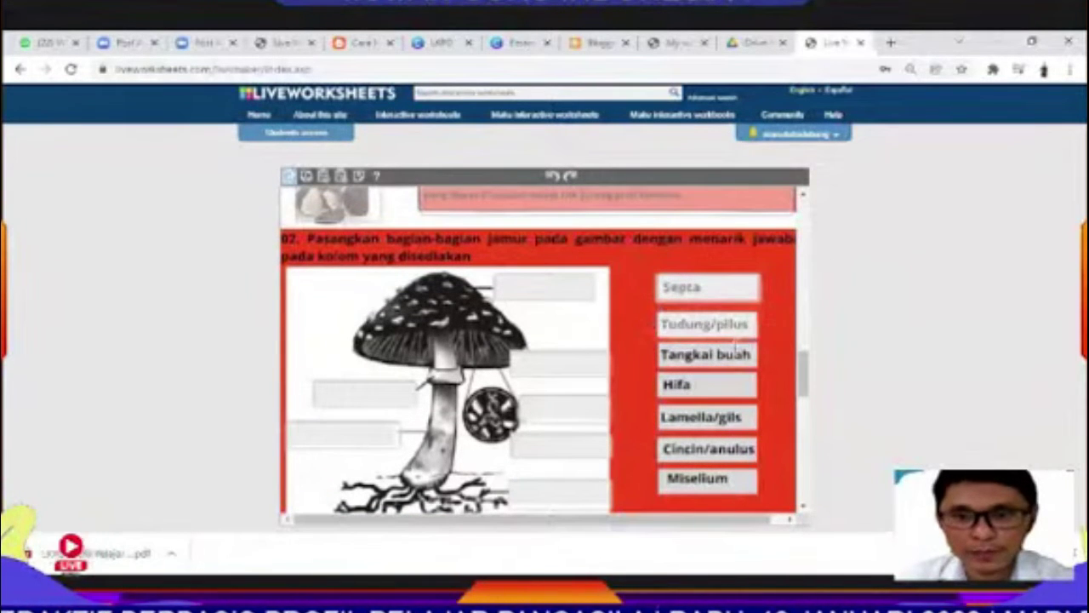
pyautogui.click(681, 354)
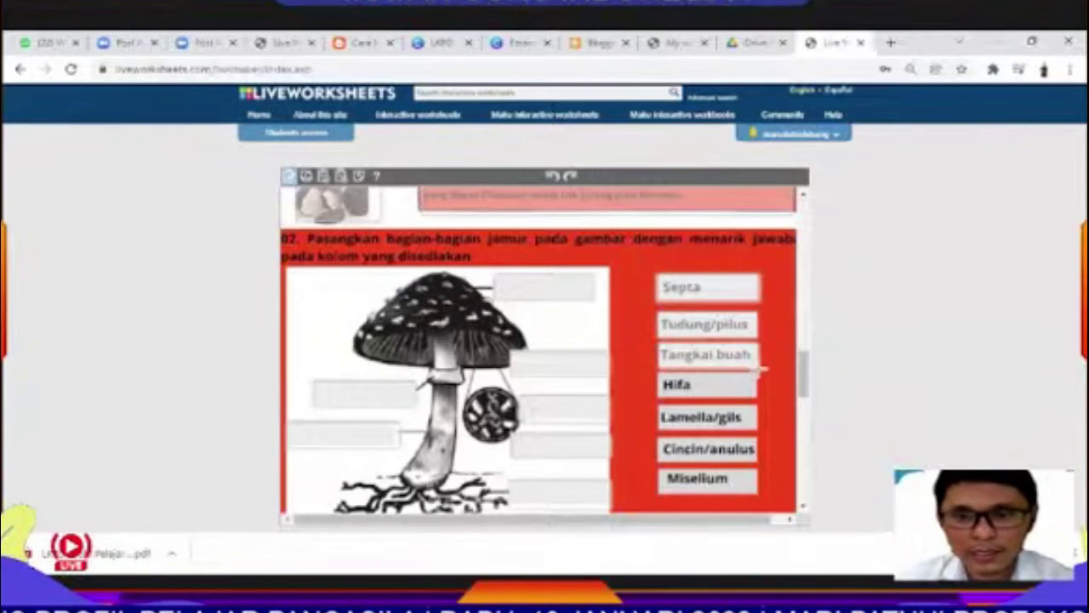
pyautogui.click(681, 384)
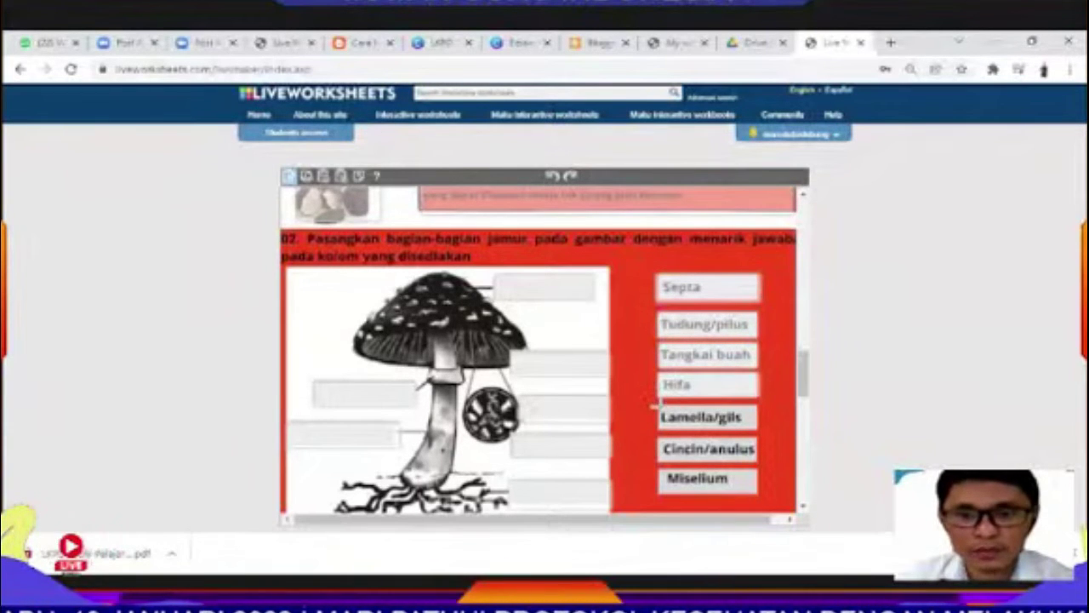
pyautogui.click(660, 414)
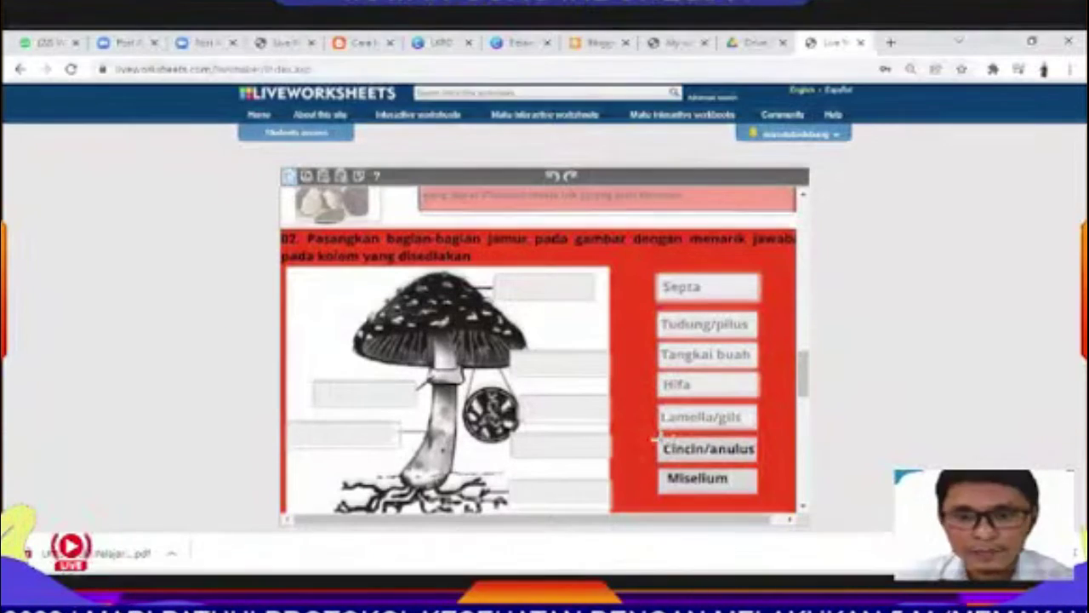
pyautogui.click(662, 444)
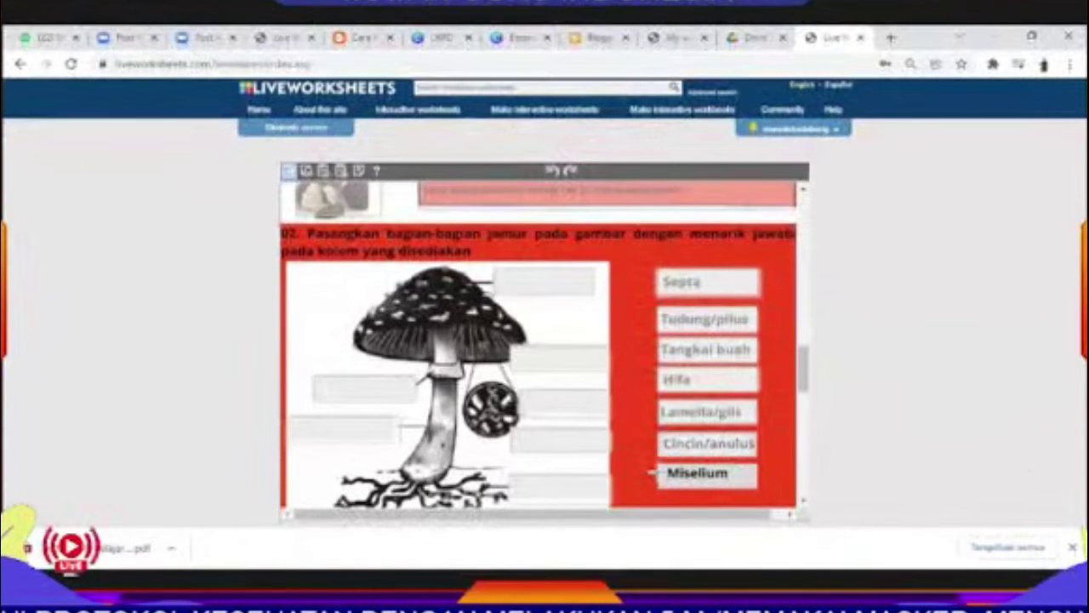
pyautogui.click(691, 483)
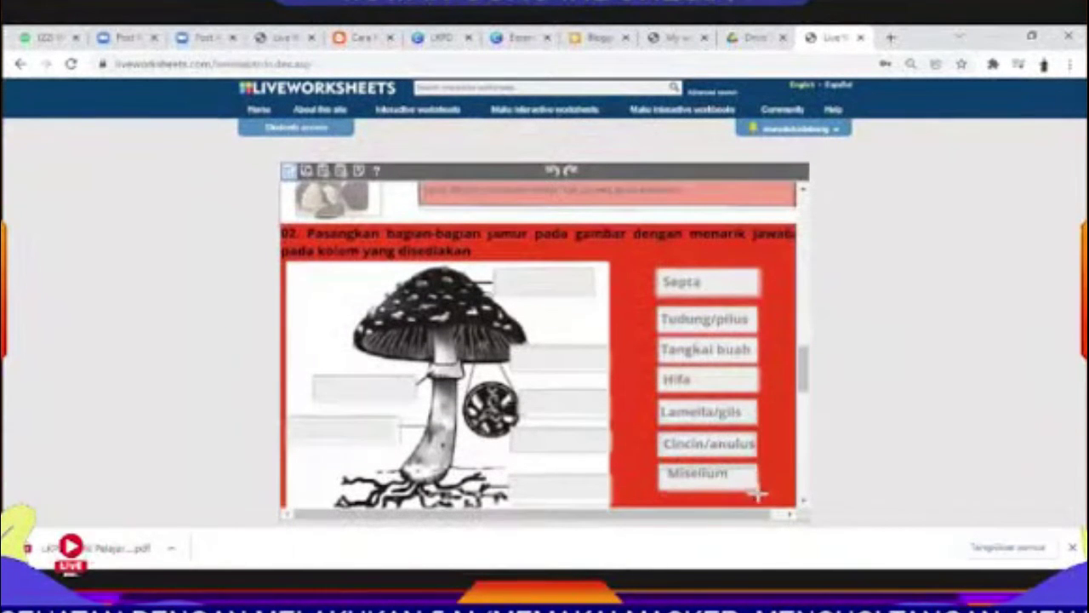
# - Draw a box covering the red television screen on page 3, below the Rumah Belajar video instruction
pyautogui.scroll(-4, 766, 468)
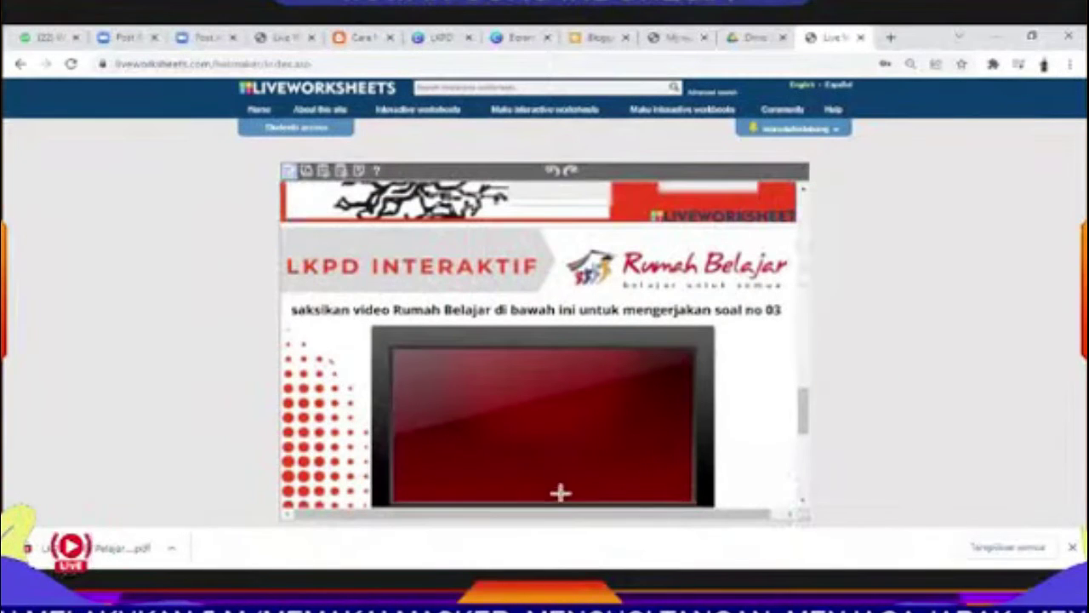
pyautogui.scroll(-1, 538, 455)
pyautogui.scroll(2, 539, 442)
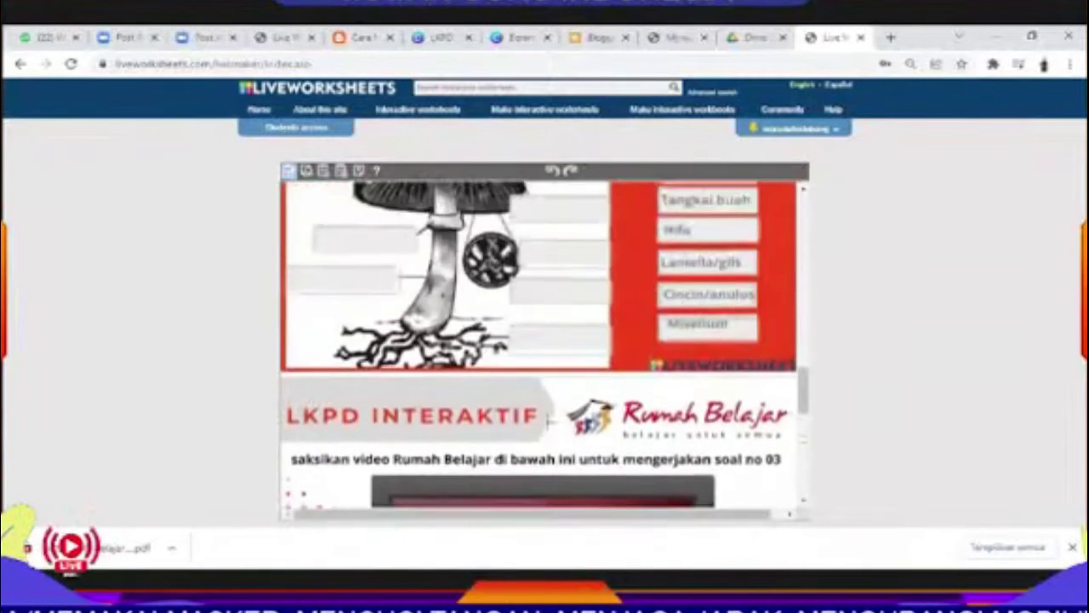
pyautogui.scroll(-2, 545, 426)
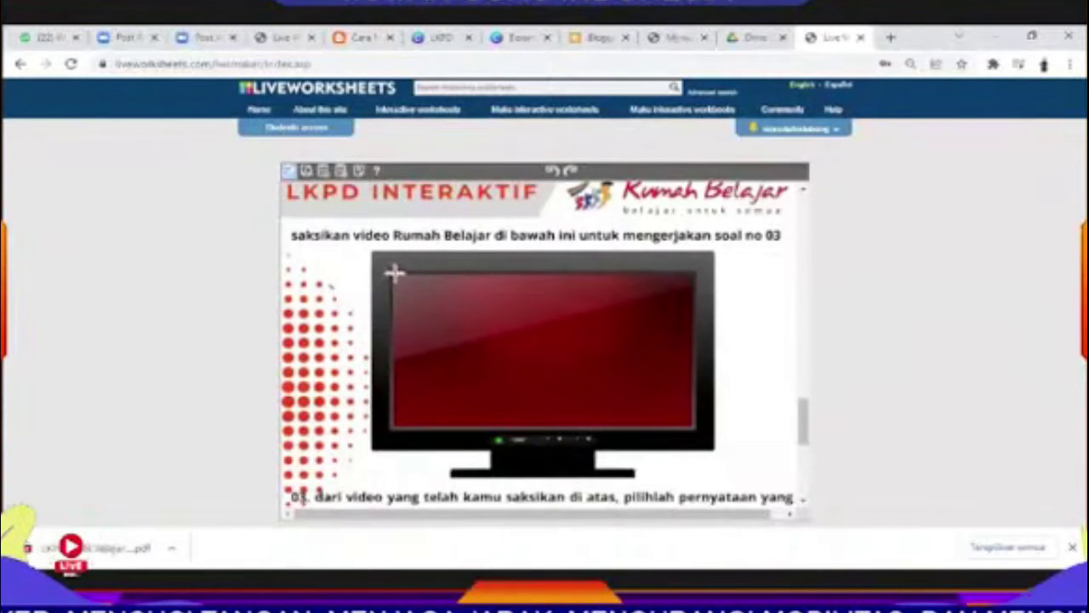
pyautogui.moveTo(389, 271); pyautogui.dragTo(706, 428)
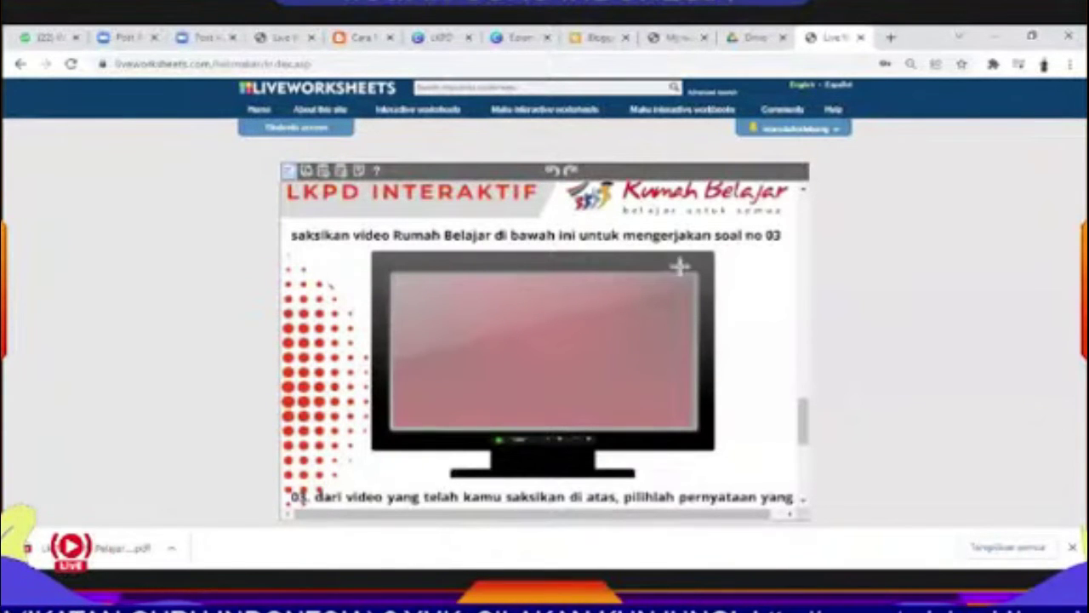
# - Draw a small answer box in the upper right corner of each of the two statements in question 03
pyautogui.scroll(-3, 753, 393)
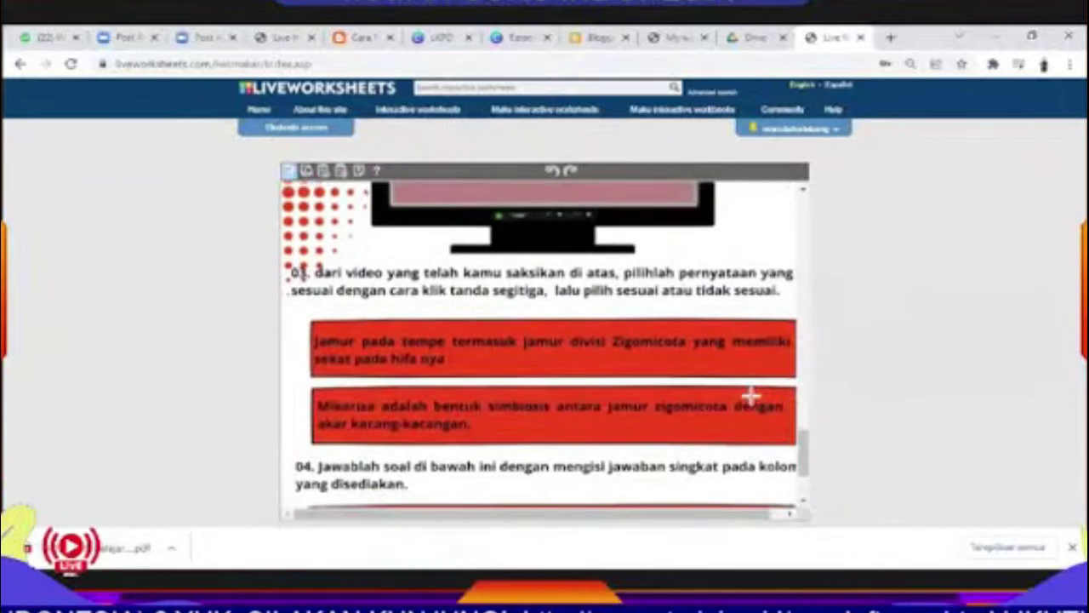
pyautogui.scroll(-1, 751, 389)
pyautogui.scroll(1, 757, 374)
pyautogui.moveTo(717, 321); pyautogui.dragTo(799, 345)
pyautogui.moveTo(798, 390); pyautogui.dragTo(797, 336)
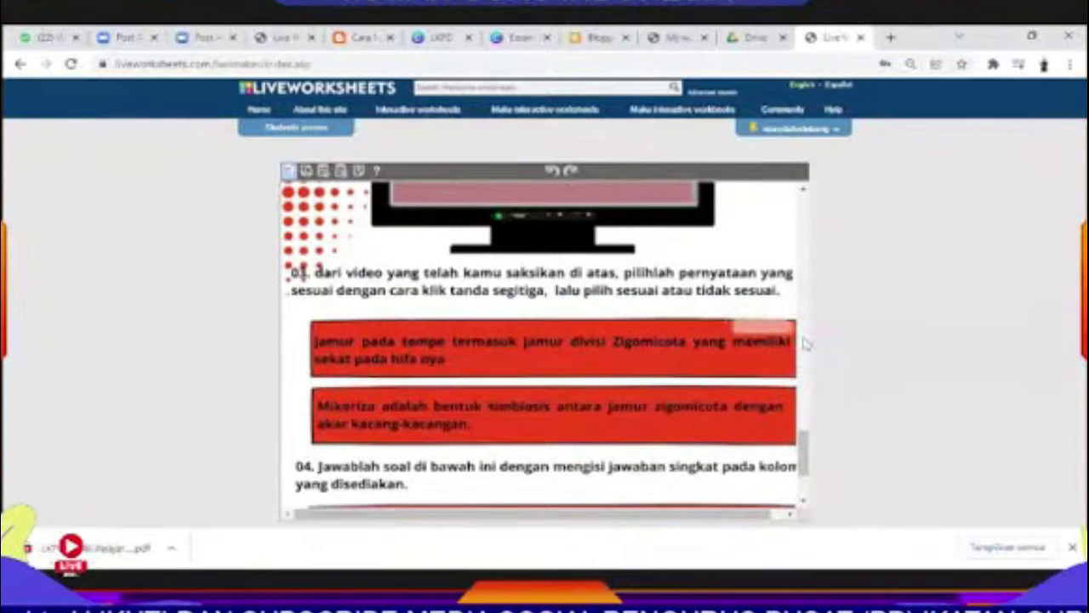
pyautogui.moveTo(803, 375); pyautogui.dragTo(800, 342)
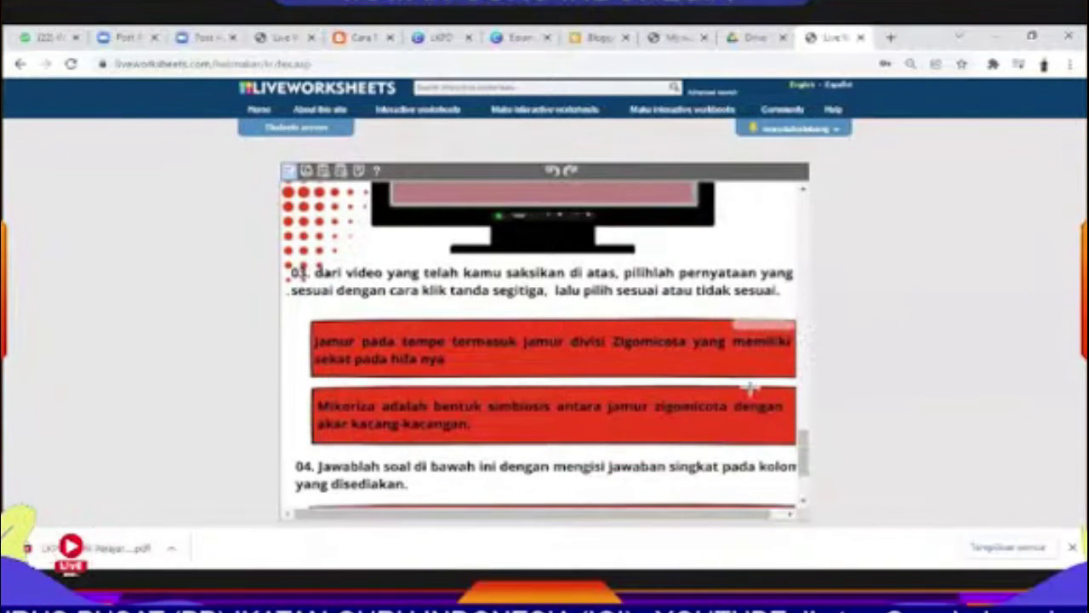
pyautogui.moveTo(734, 388); pyautogui.dragTo(786, 397)
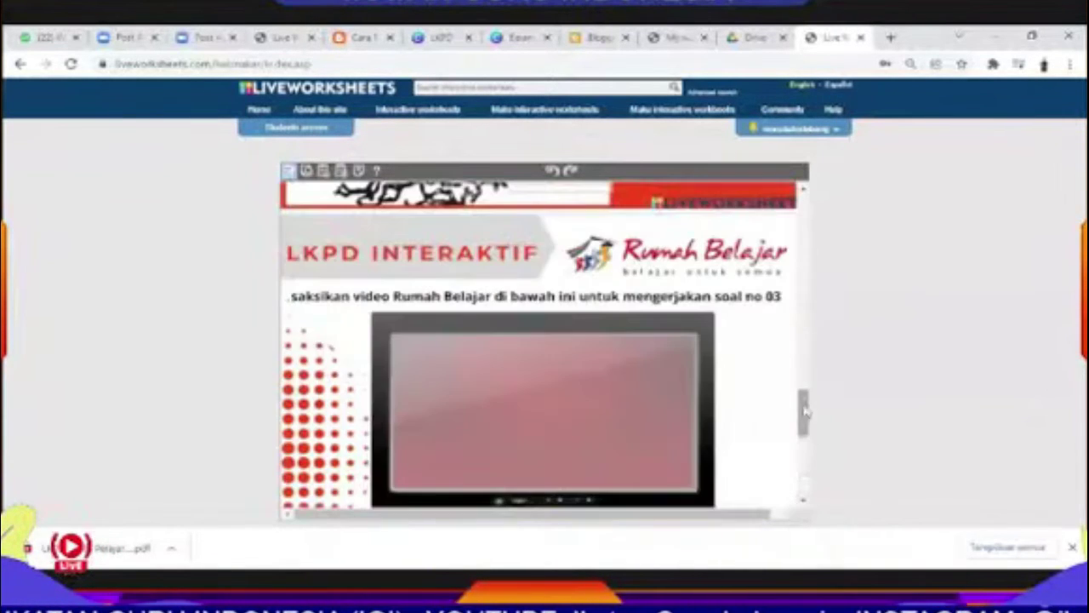
# - Draw an answer box over the white blank after the word spora in question 04
pyautogui.scroll(-4, 783, 421)
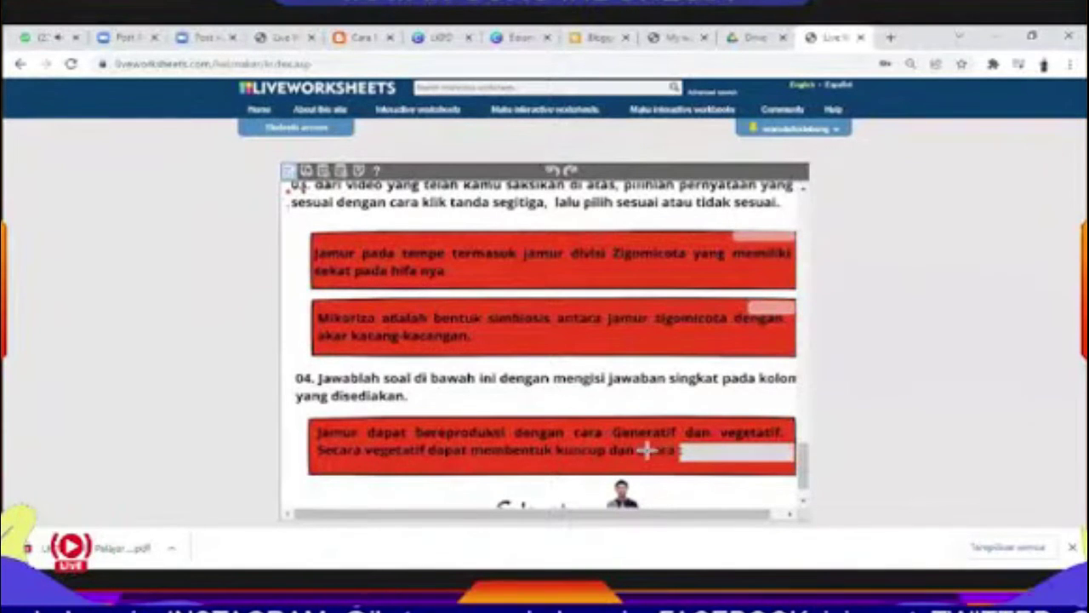
pyautogui.scroll(-1, 693, 394)
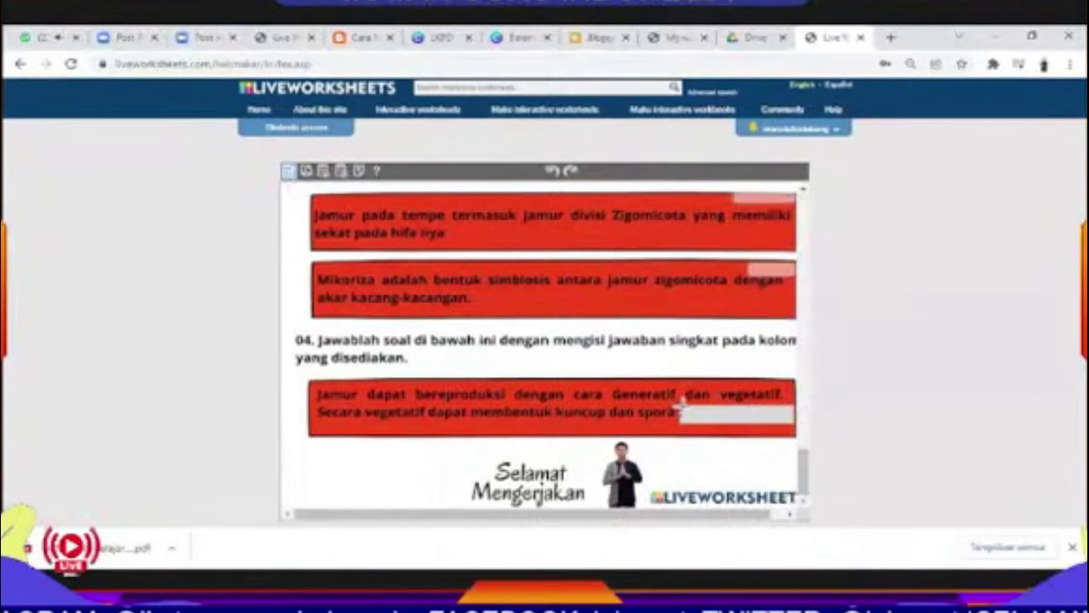
pyautogui.click(685, 412)
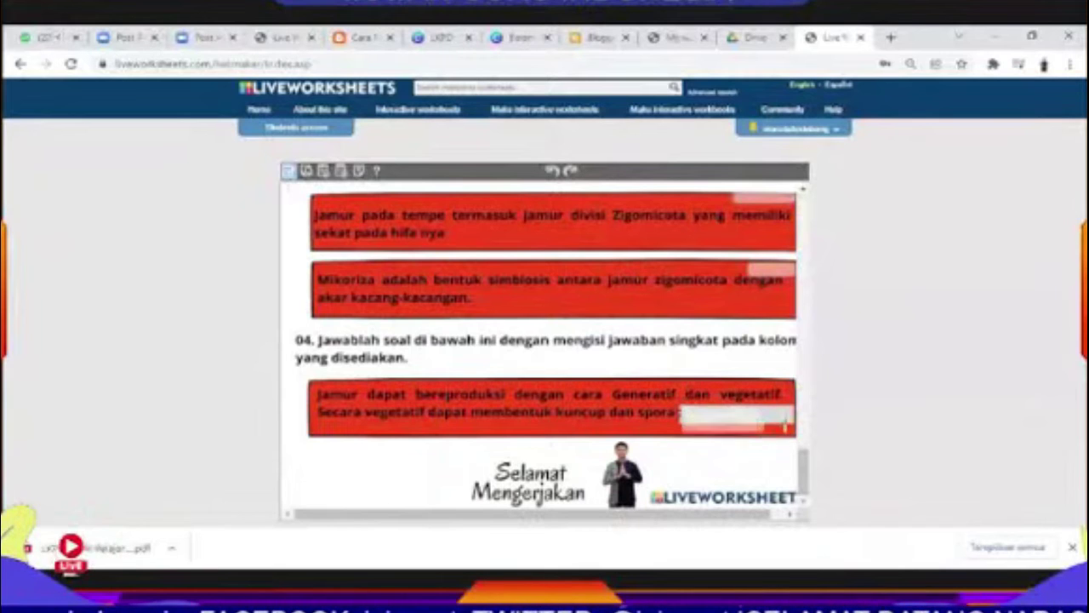
# - Return to page 2 and open the NAMA, NO.ABSEN and SEKOLAH answer boxes in turn
pyautogui.scroll(15, 719, 279)
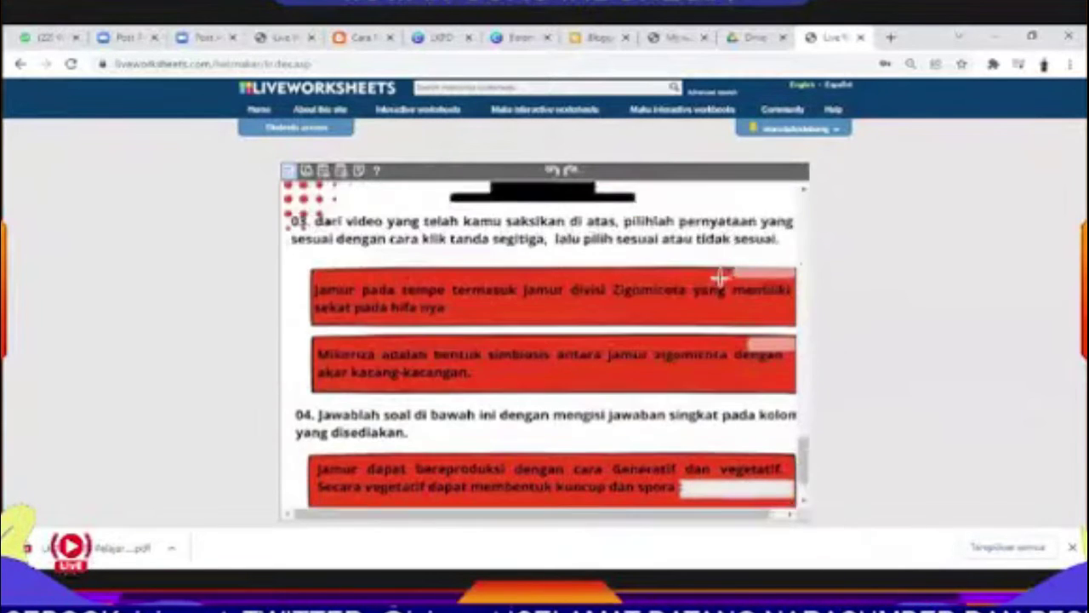
pyautogui.scroll(8, 713, 281)
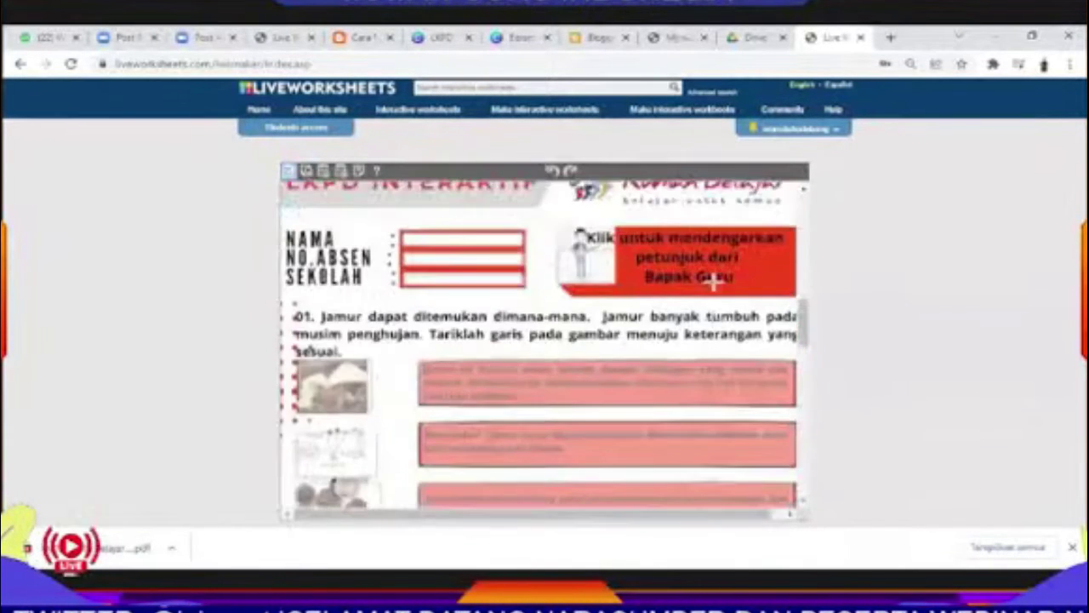
pyautogui.scroll(-5, 707, 281)
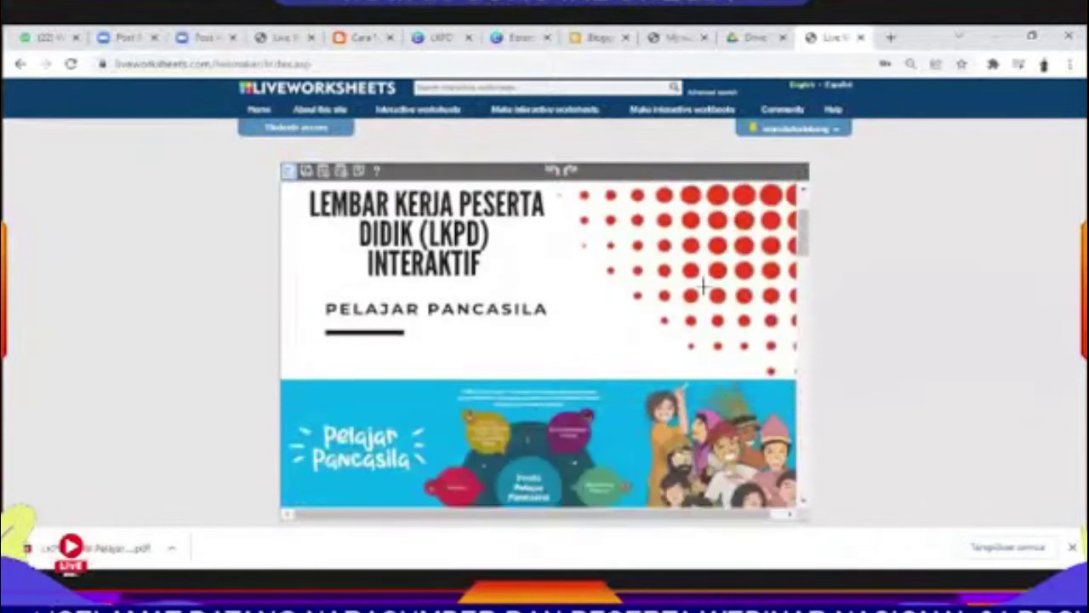
pyautogui.scroll(-2, 706, 304)
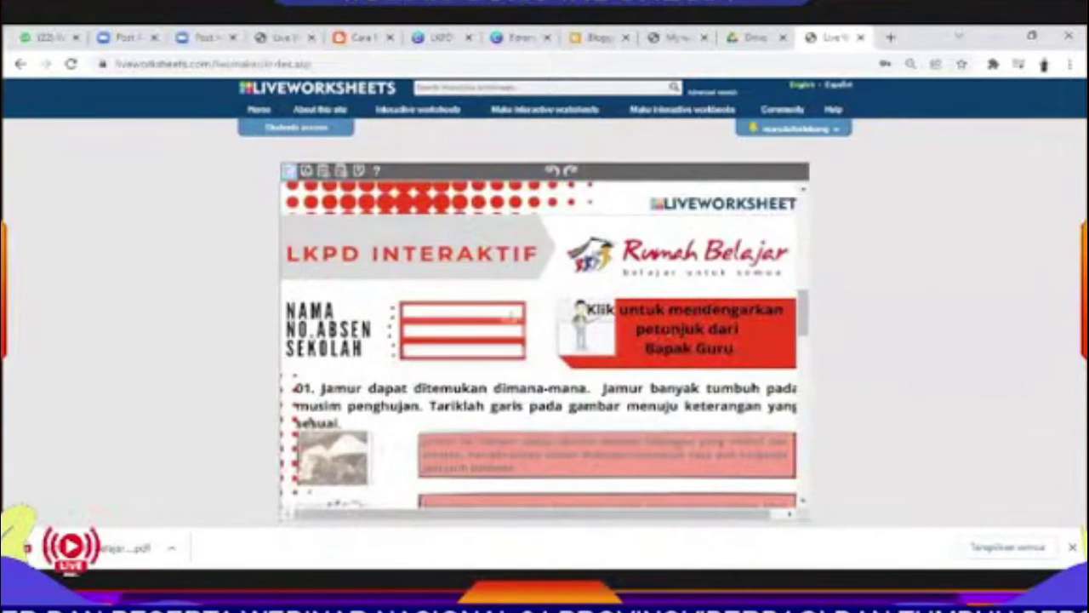
pyautogui.click(439, 312)
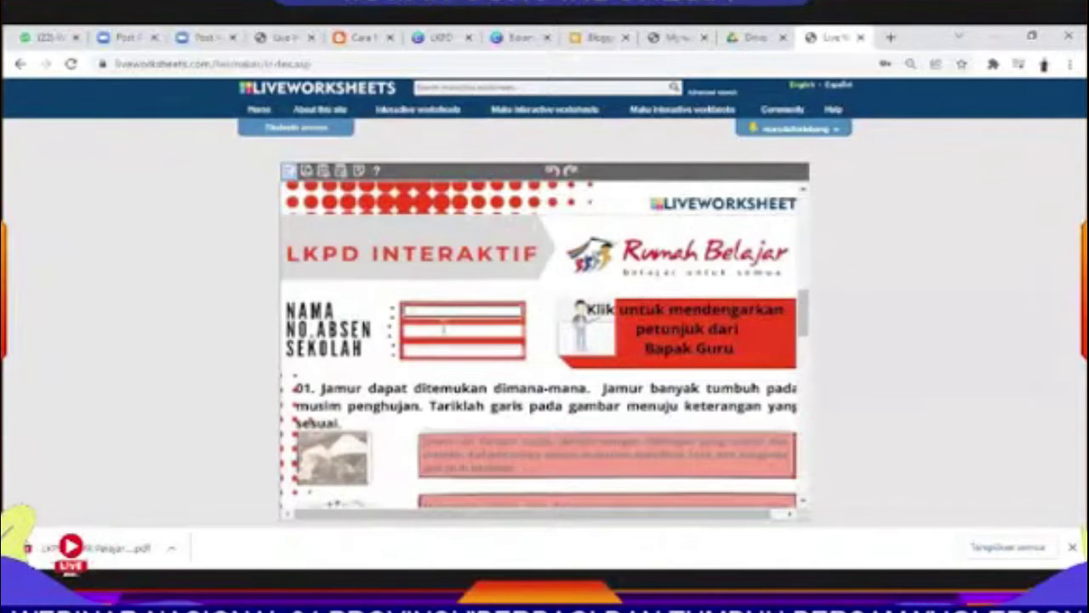
pyautogui.click(443, 328)
pyautogui.click(450, 349)
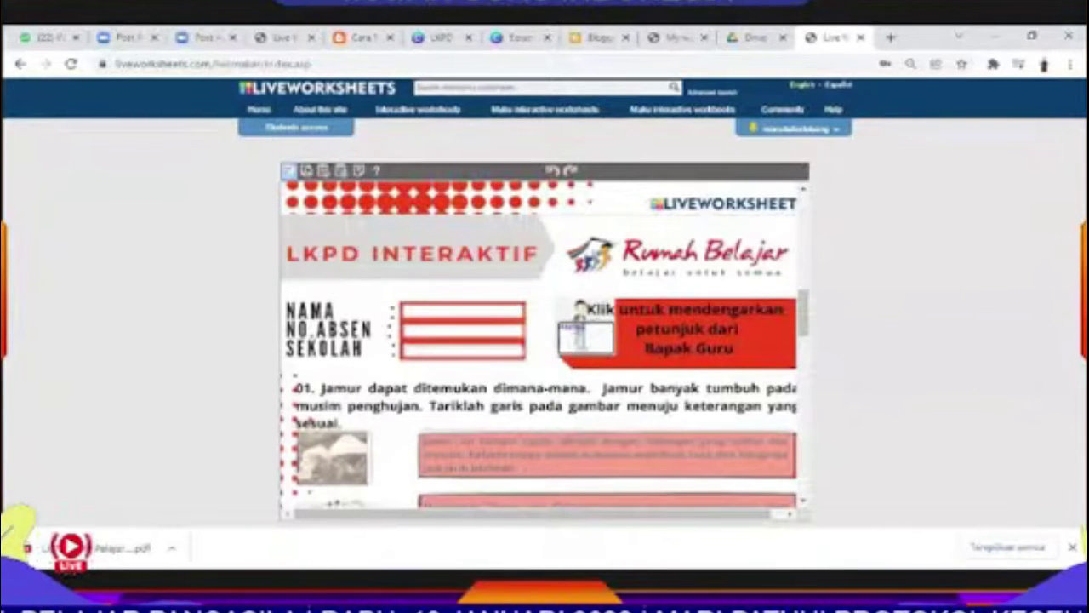
# - Attach the WhatsApp audio mp3 file from Downloads to the box over the teacher figure on page 2
pyautogui.click(576, 340)
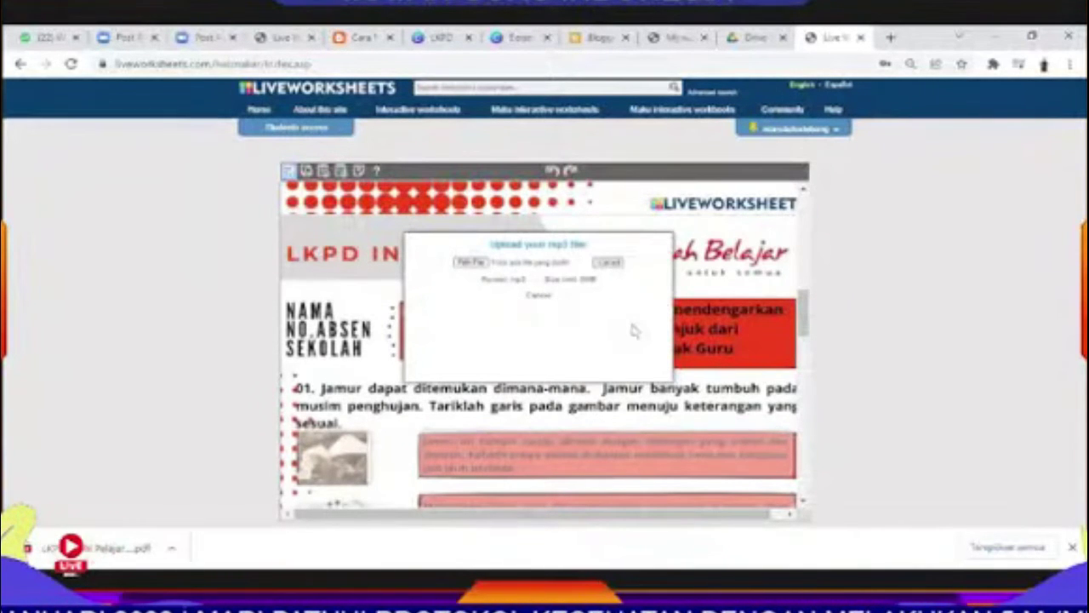
pyautogui.click(539, 296)
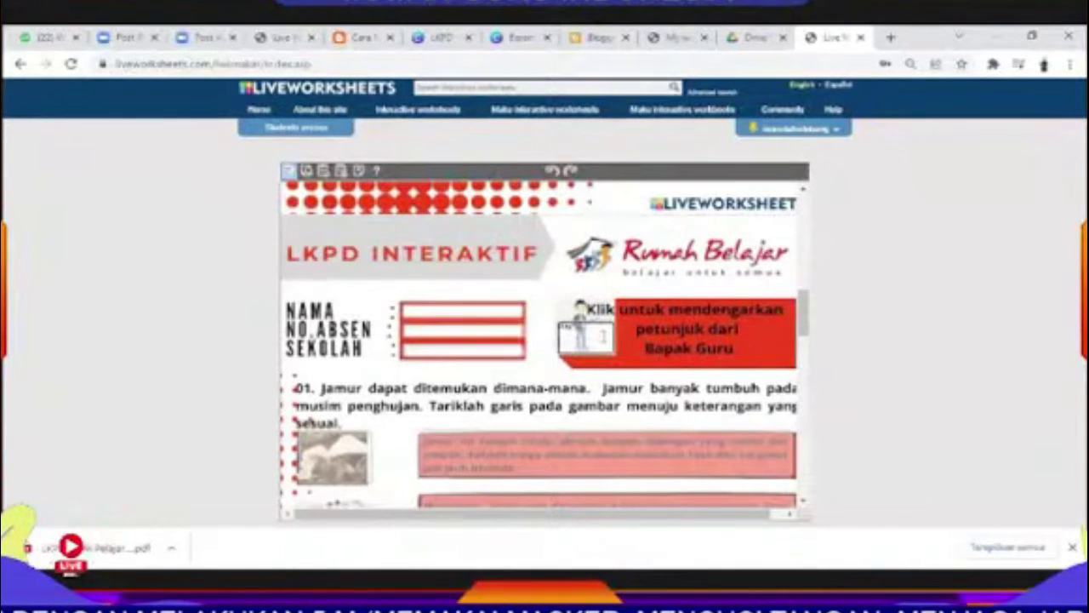
pyautogui.click(602, 335)
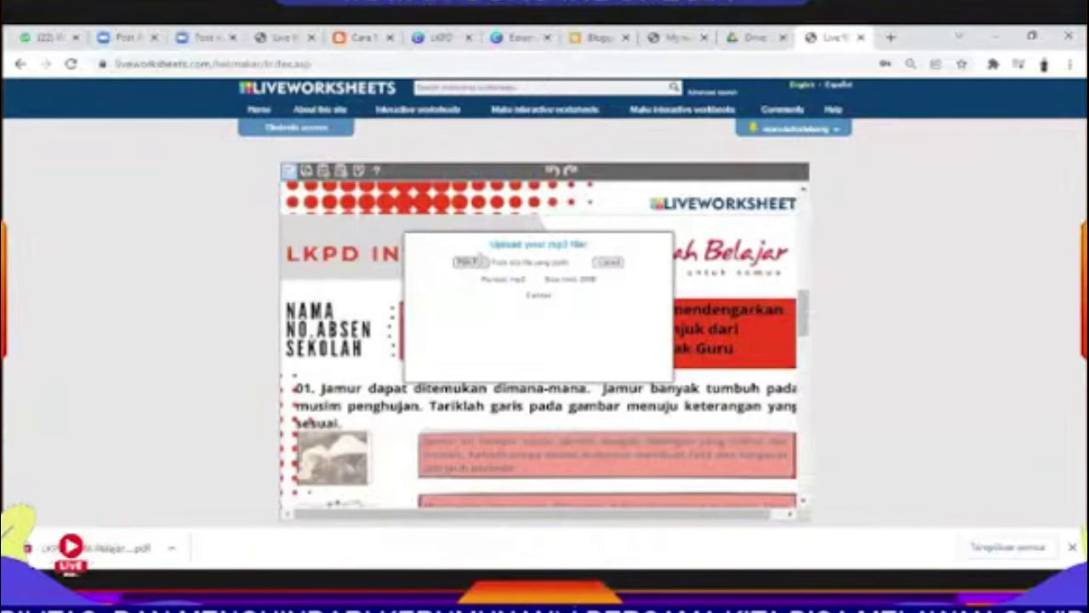
pyautogui.click(472, 262)
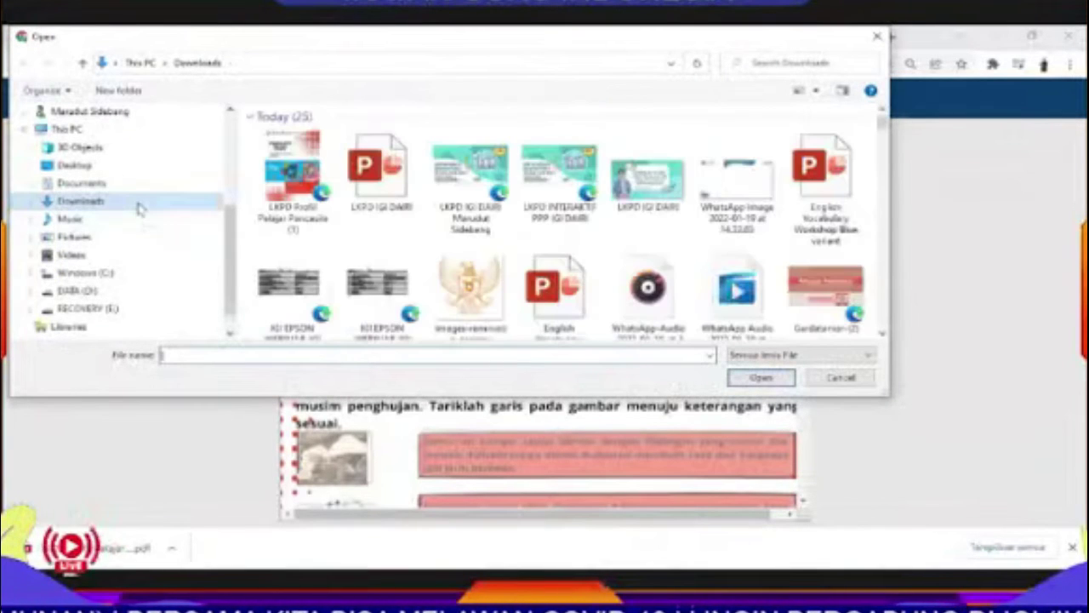
pyautogui.scroll(-1, 449, 212)
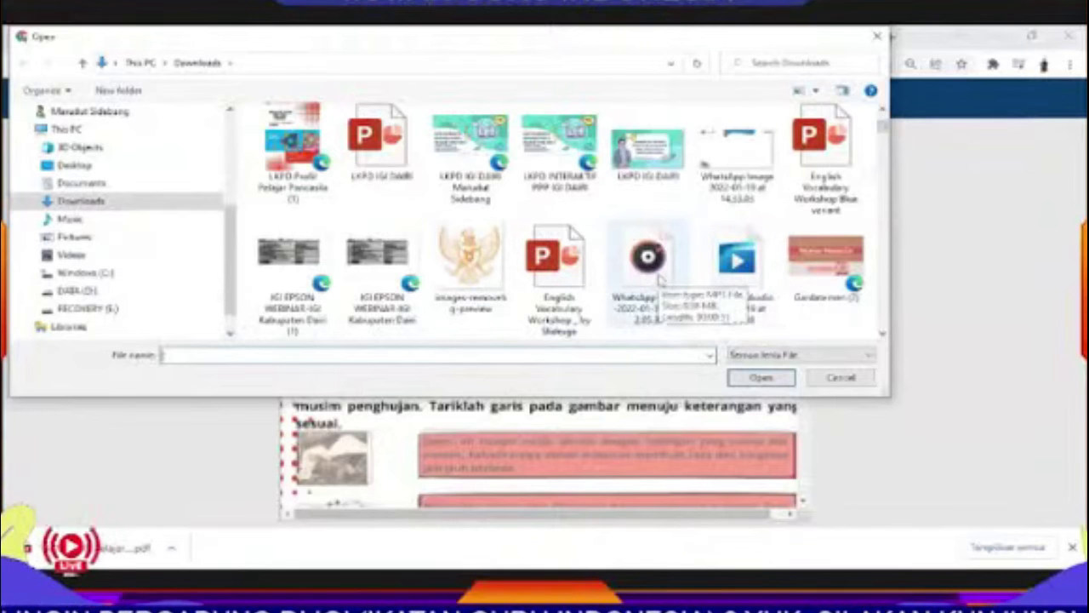
pyautogui.click(652, 265)
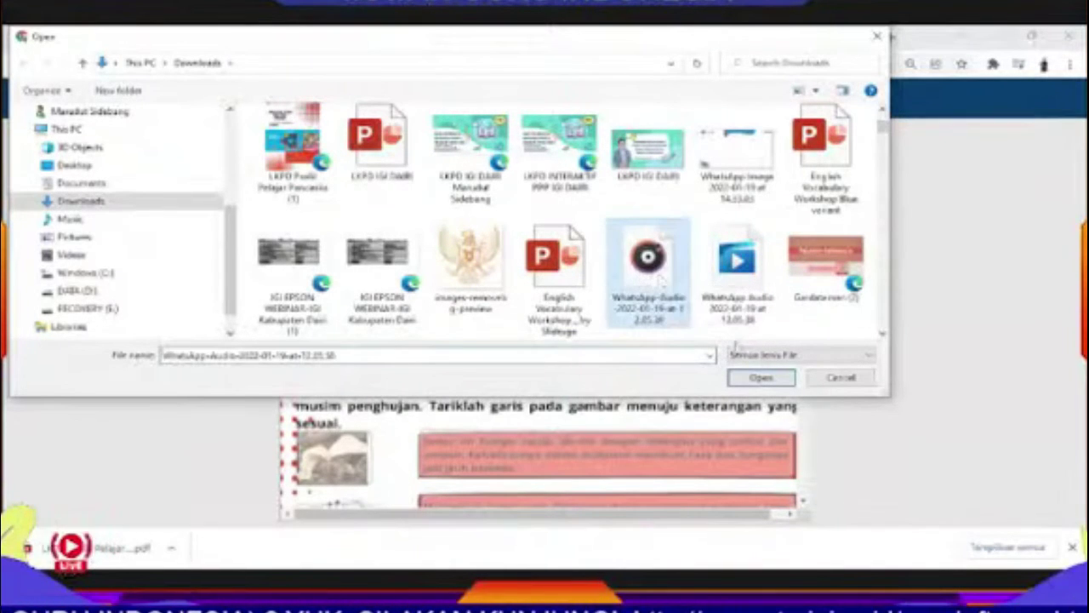
pyautogui.click(760, 377)
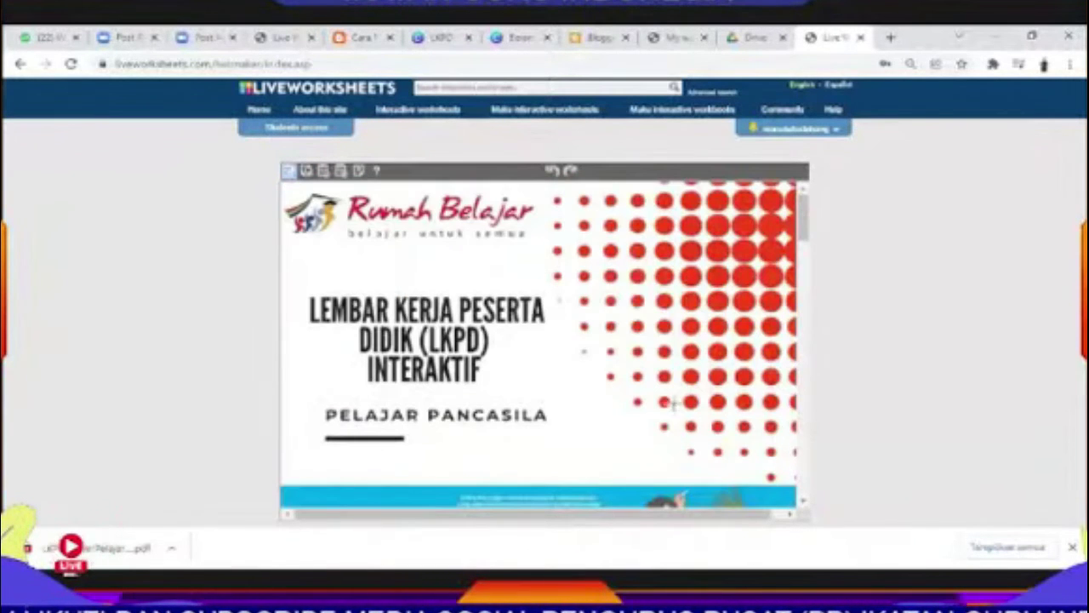
# - Enter matching join codes in the boxes over question 01's three mushroom pictures and their descriptions
pyautogui.scroll(-5, 688, 391)
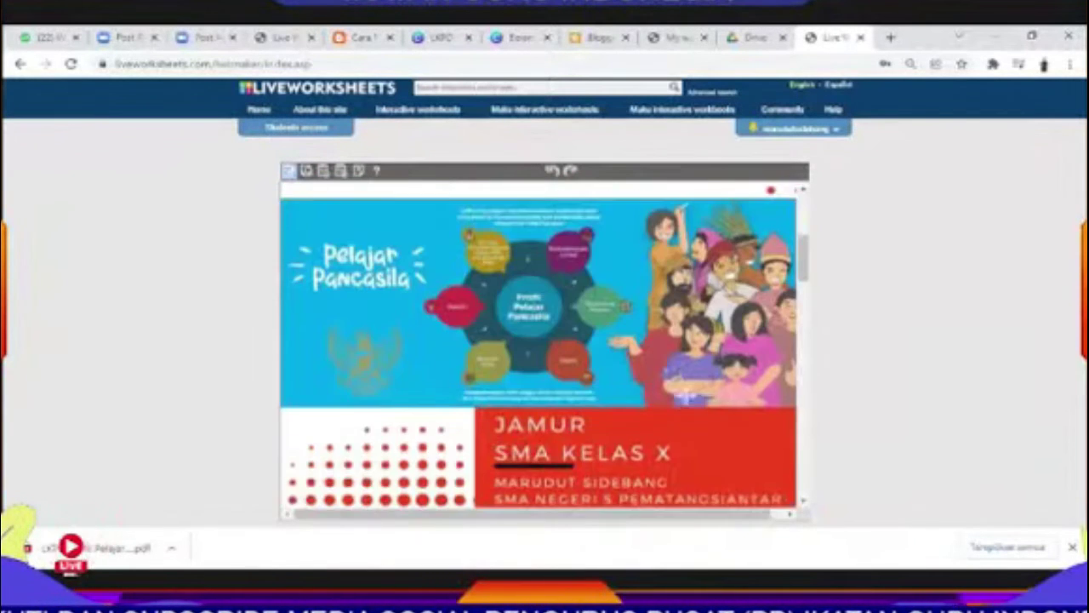
pyautogui.scroll(-4, 687, 392)
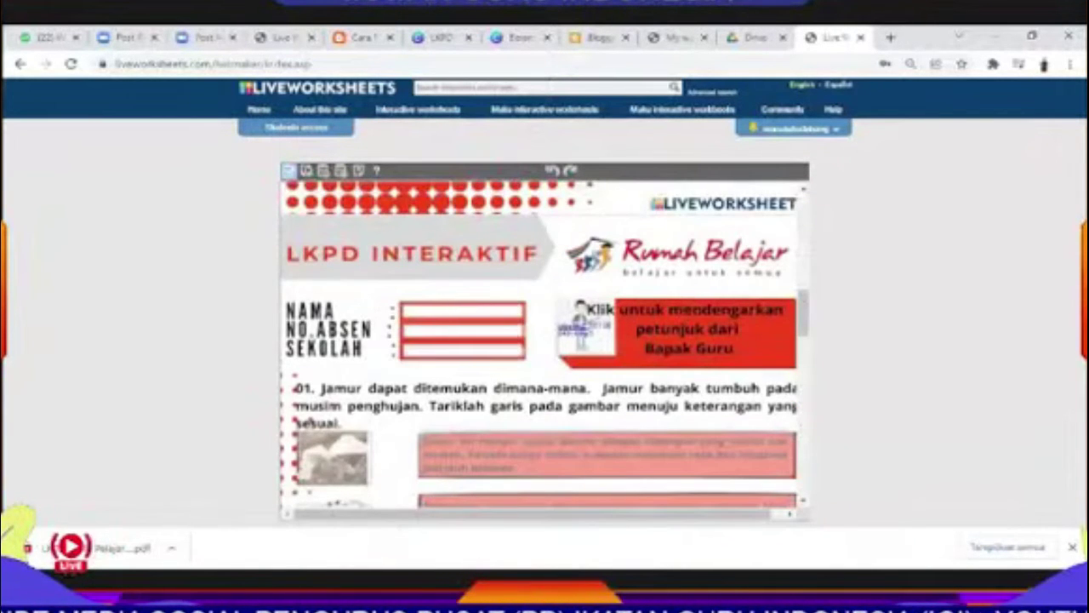
pyautogui.scroll(-2, 689, 377)
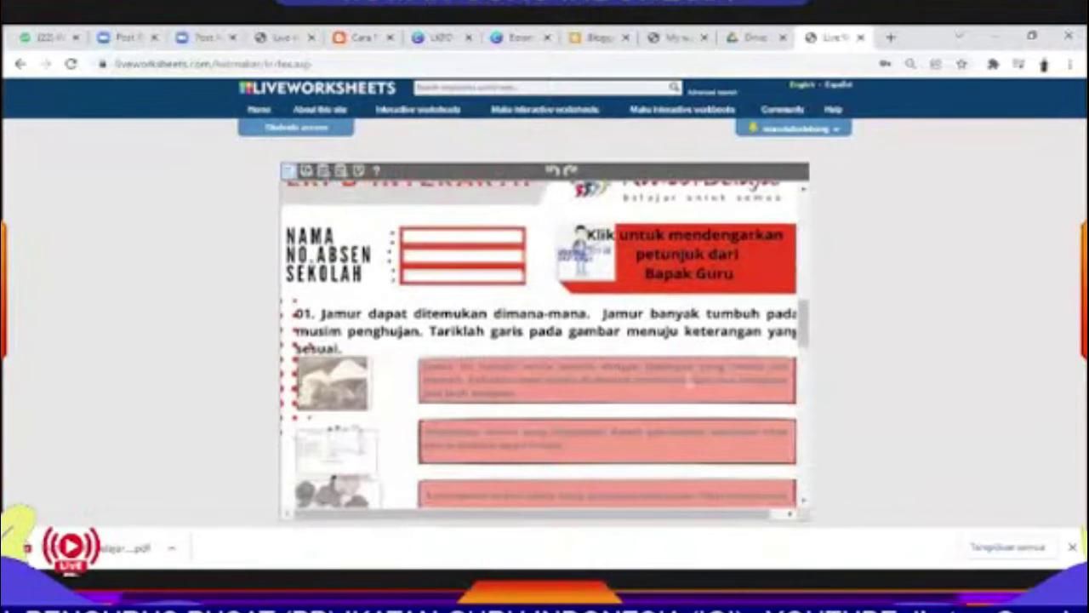
pyautogui.scroll(-2, 607, 378)
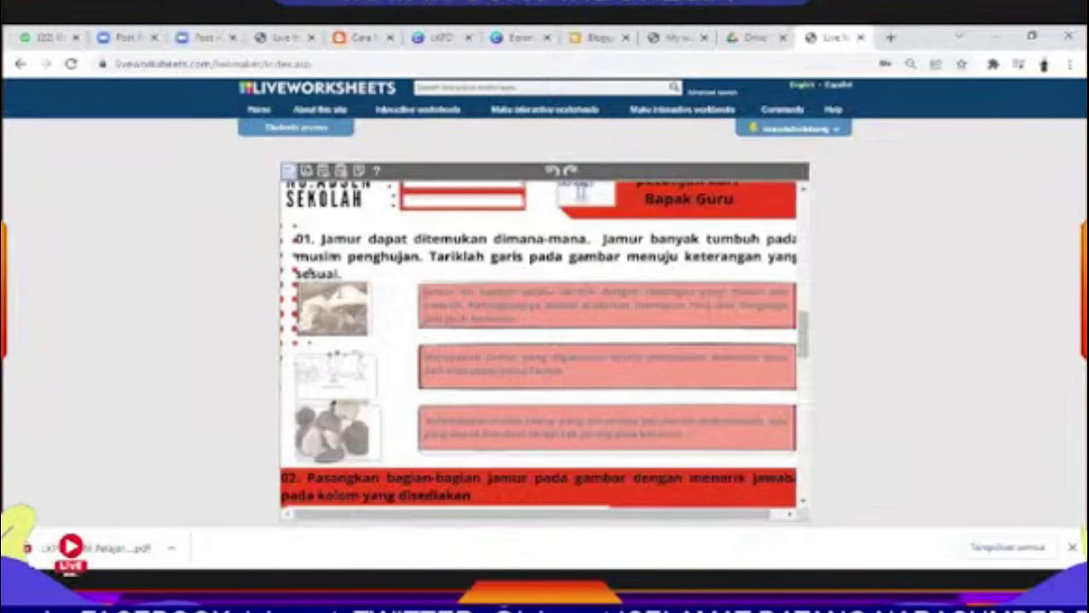
pyautogui.click(339, 295)
pyautogui.scroll(2, 395, 296)
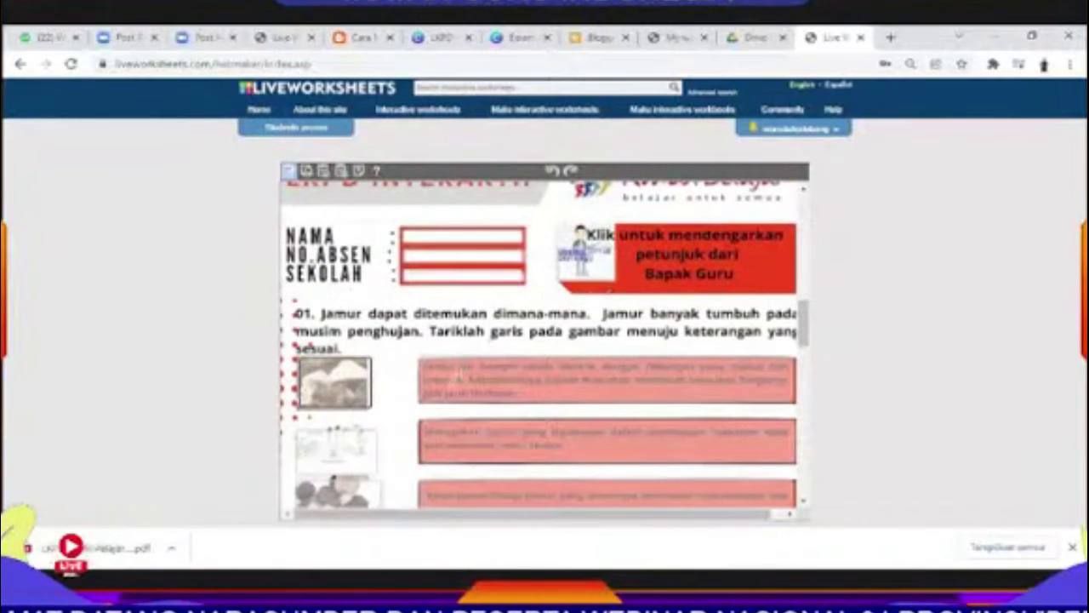
pyautogui.scroll(-6, 434, 392)
pyautogui.scroll(4, 402, 300)
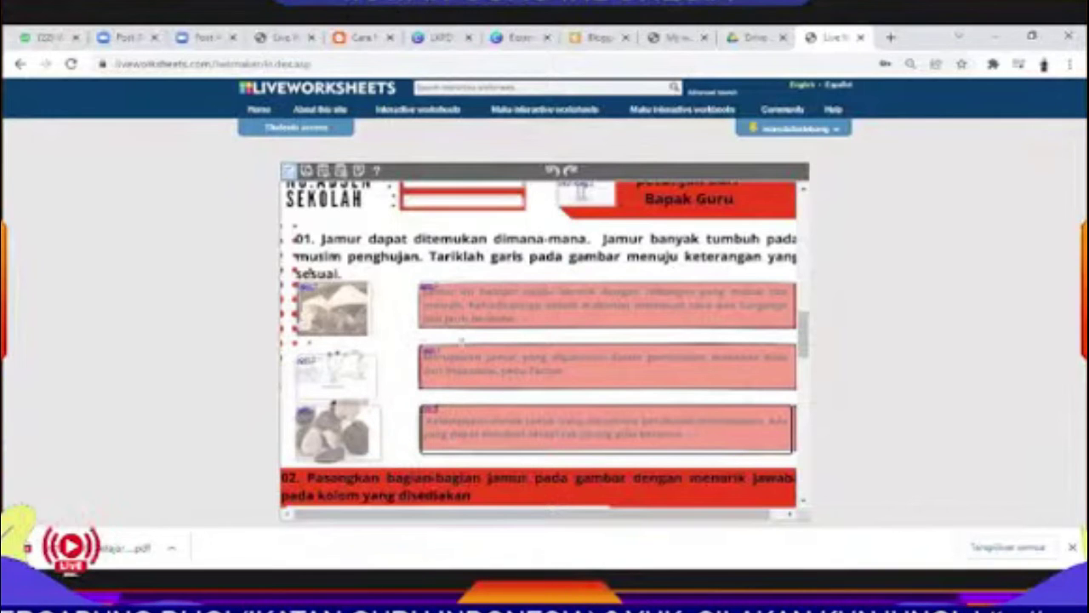
# - In question 02, pair the blank beside the mushroom cap with the Tudung/pilus label using drop and drag codes numbered 1
pyautogui.scroll(-1, 488, 364)
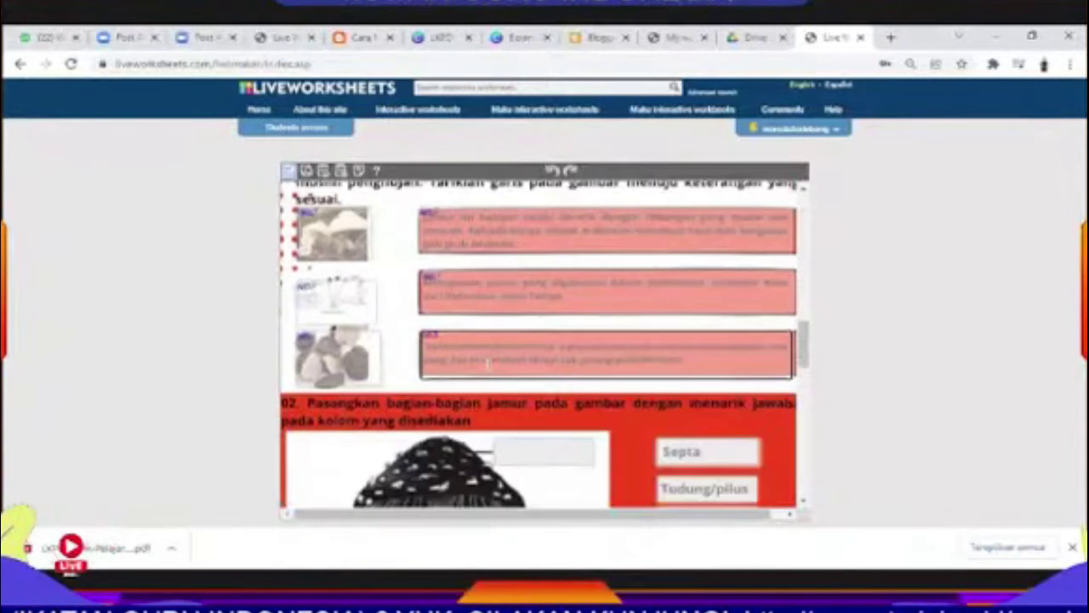
pyautogui.scroll(1, 487, 364)
pyautogui.scroll(-2, 488, 365)
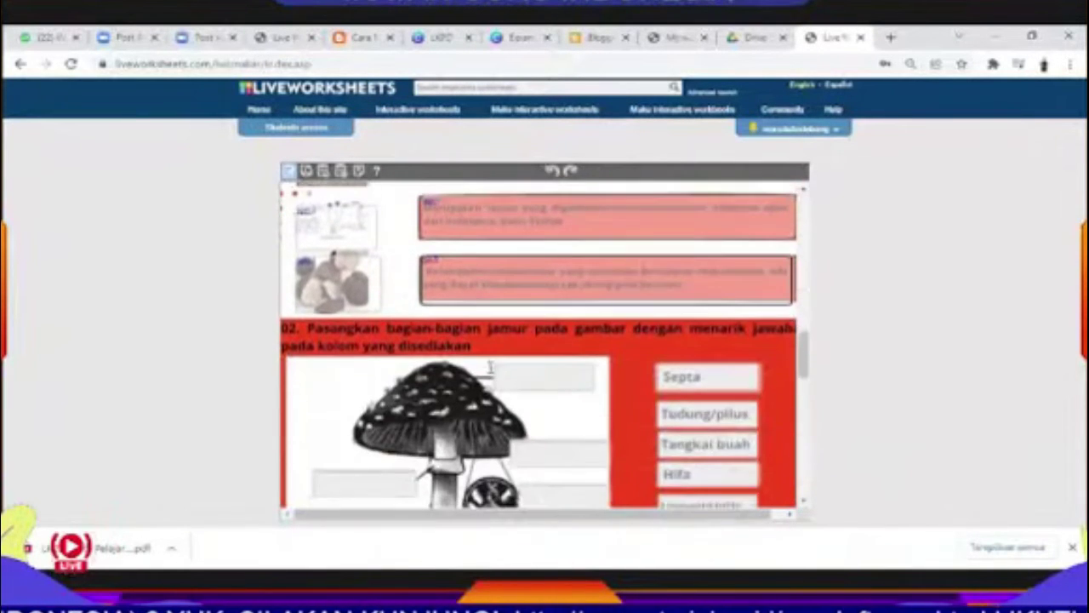
pyautogui.scroll(1, 430, 320)
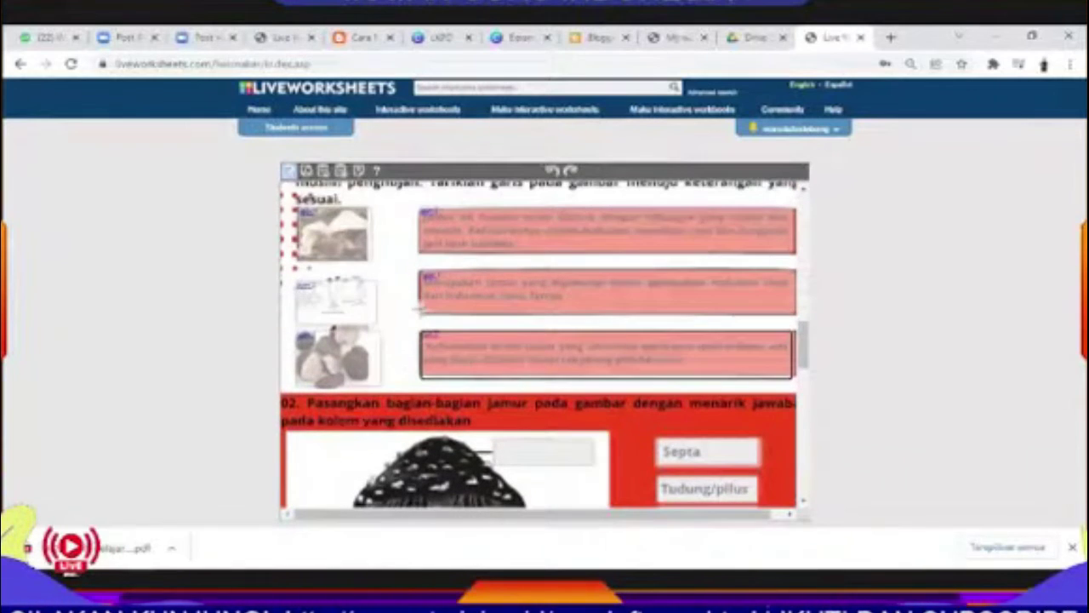
pyautogui.scroll(-2, 430, 320)
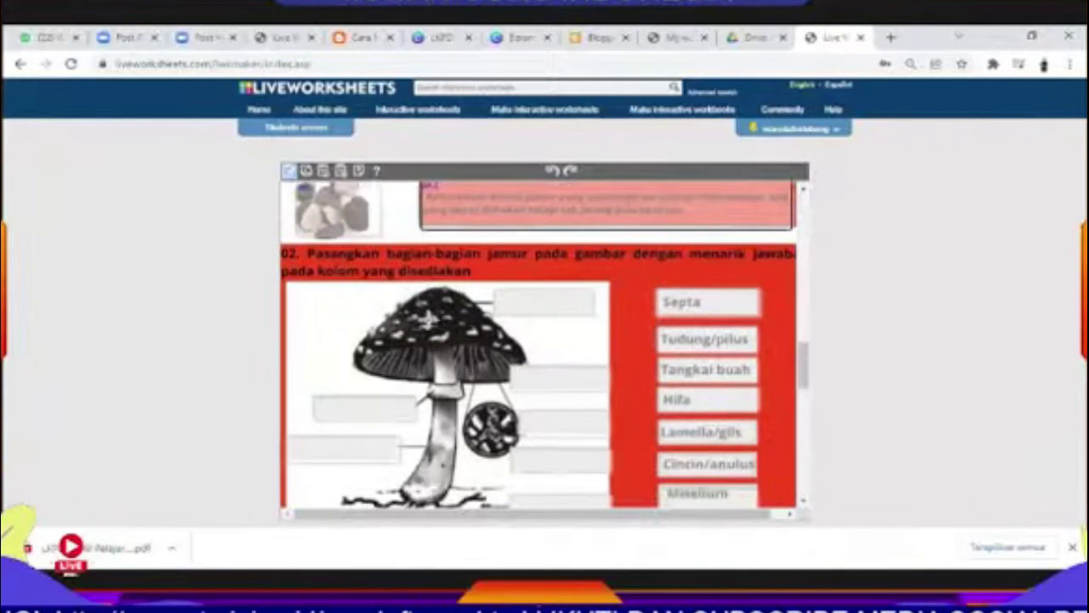
pyautogui.scroll(-1, 430, 316)
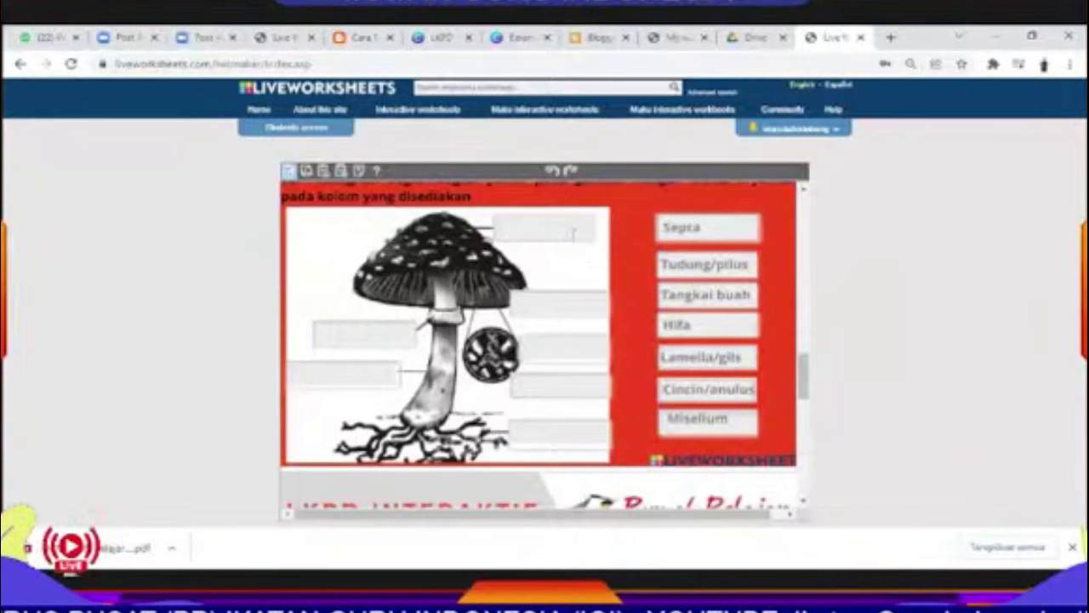
pyautogui.click(557, 234)
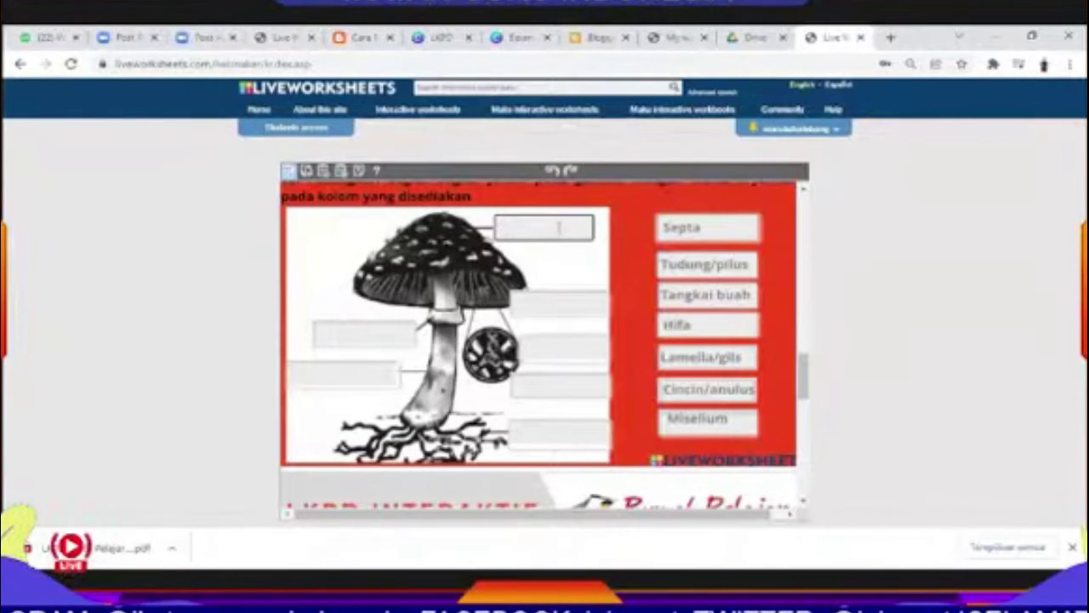
pyautogui.write('Tud')
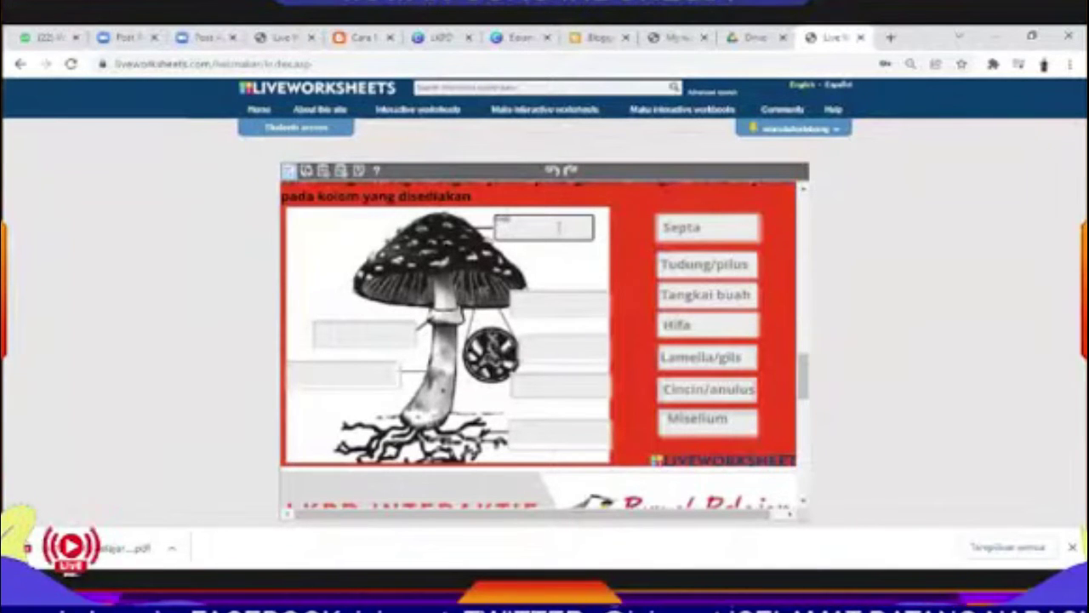
pyautogui.write('un')
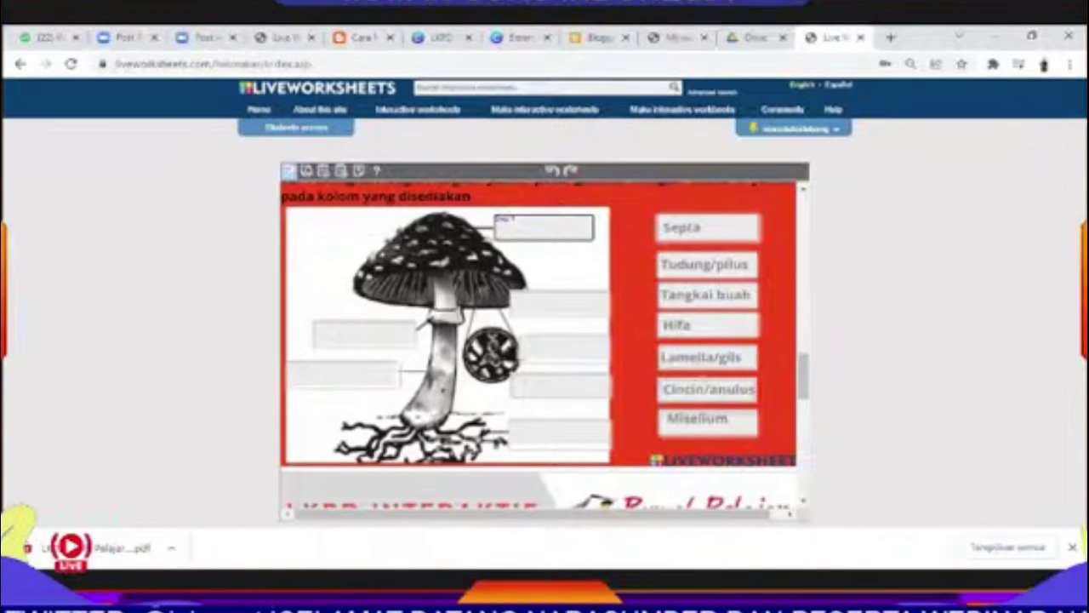
pyautogui.click(691, 272)
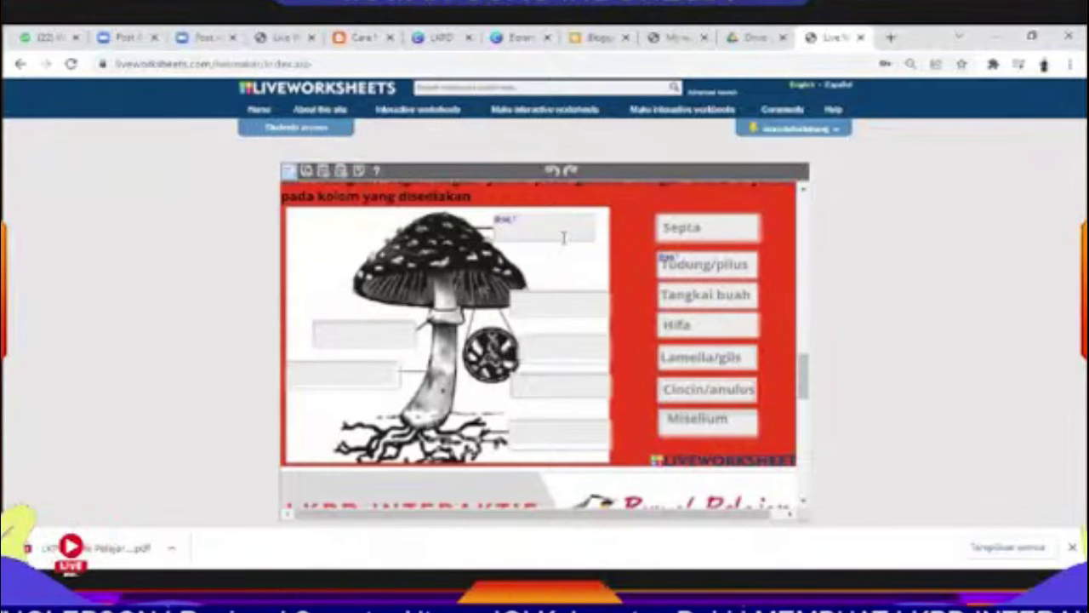
# - Enter drop:2 in the blank beside the round cross-section and the matching drag code on the Hifa label
pyautogui.click(549, 349)
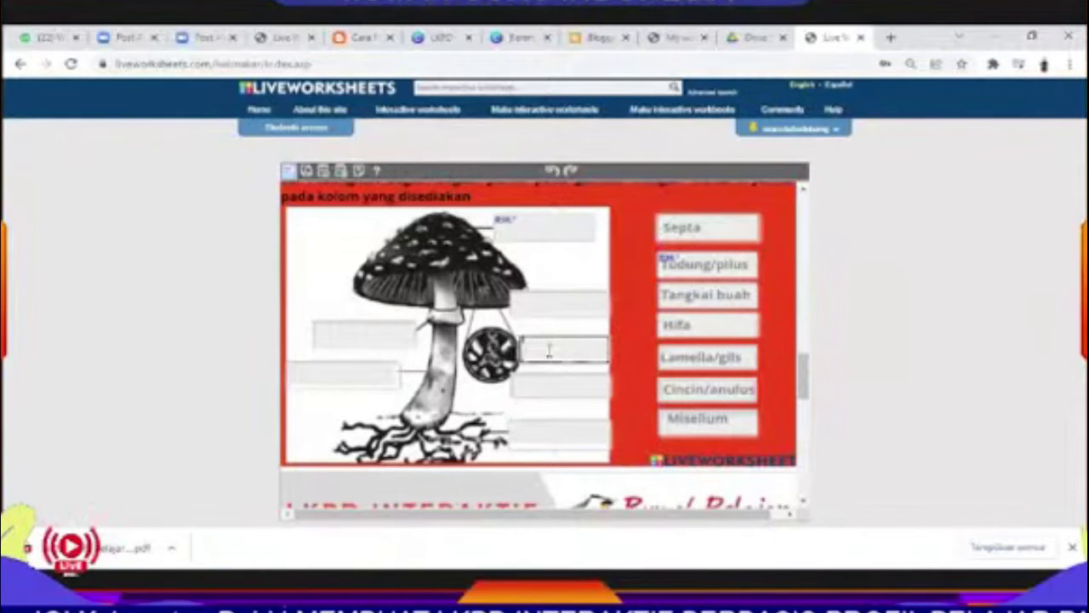
pyautogui.write('drop:2')
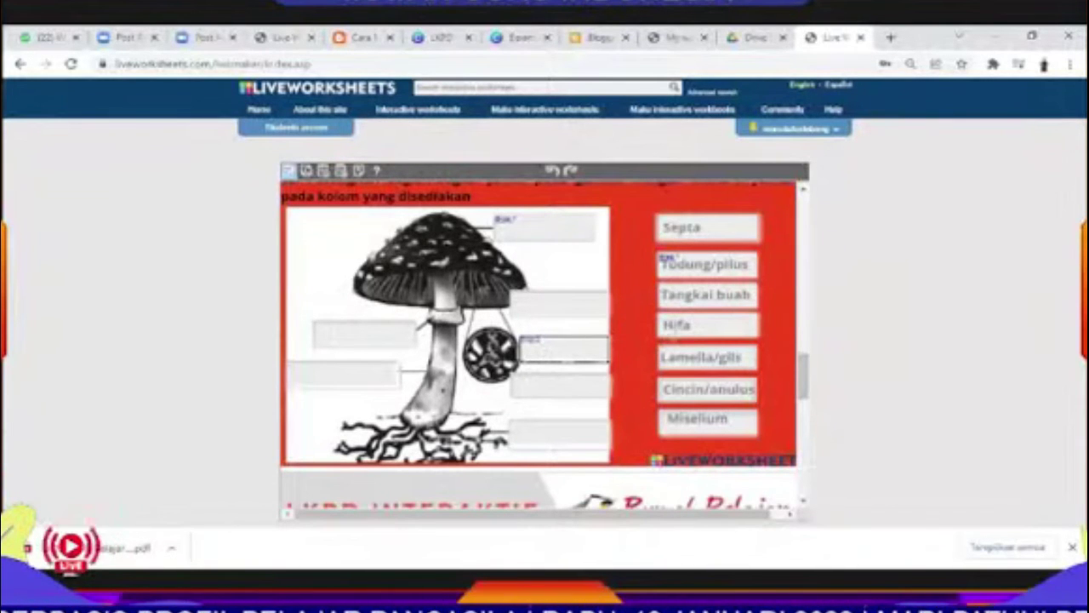
pyautogui.click(681, 328)
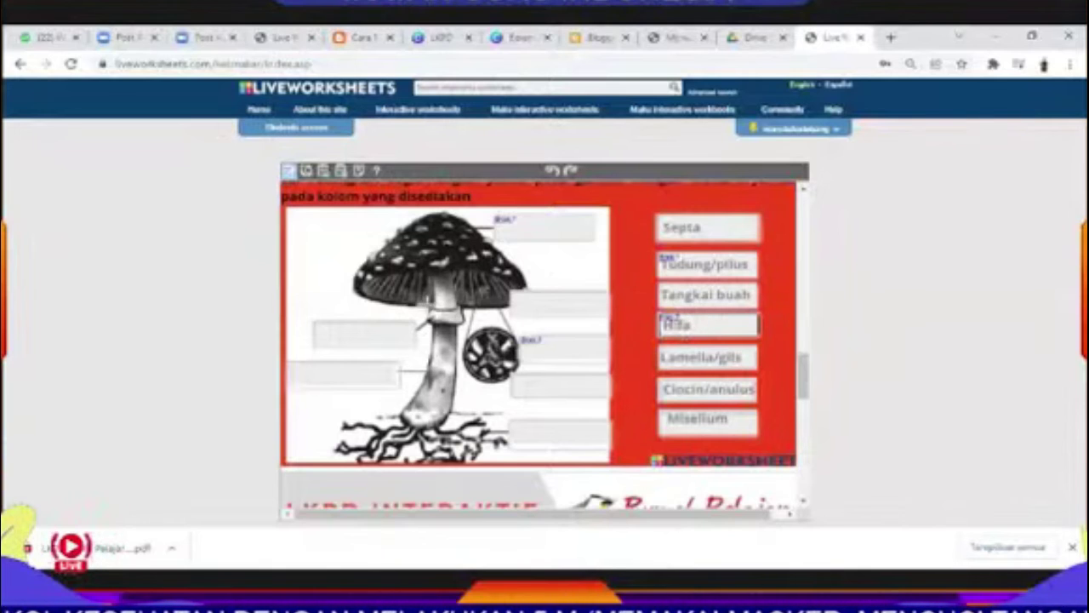
# - Enlarge the page and enter a choose code with the options sesuai and tidak sesuai in the answer box of question 03's first statement
pyautogui.moveTo(805, 379); pyautogui.dragTo(828, 423)
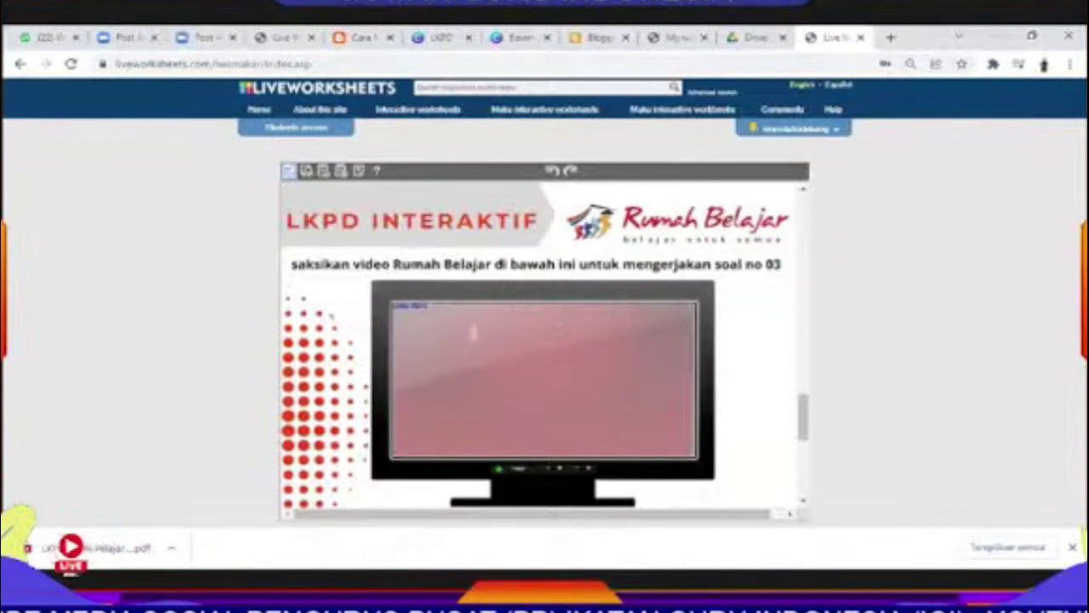
pyautogui.scroll(-5, 545, 375)
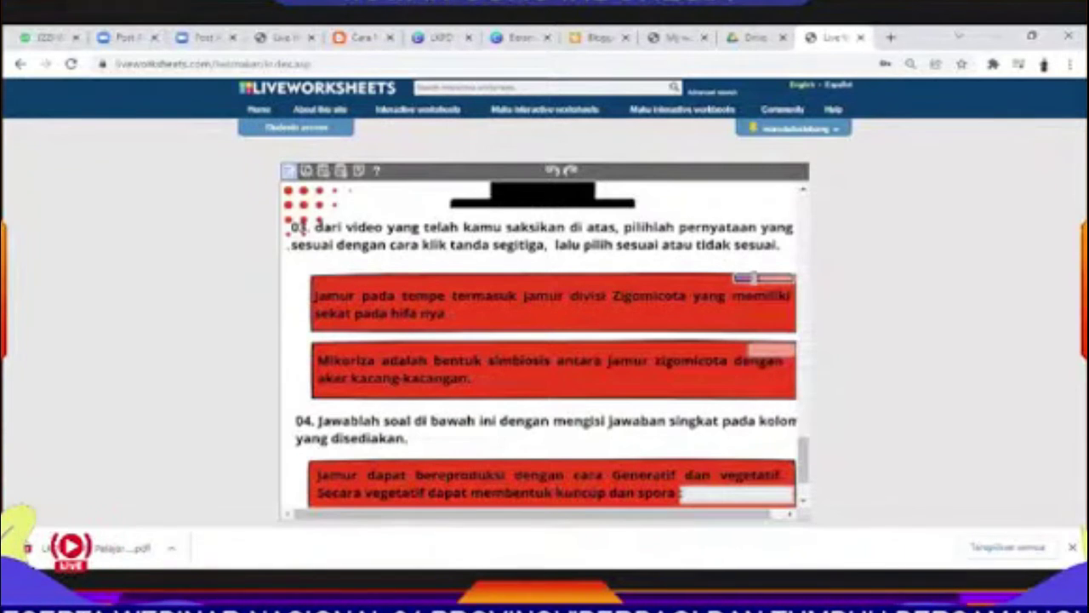
pyautogui.hotkey('ctrl', '+')
pyautogui.hotkey('ctrl', '+')
pyautogui.hotkey('ctrl', '+')
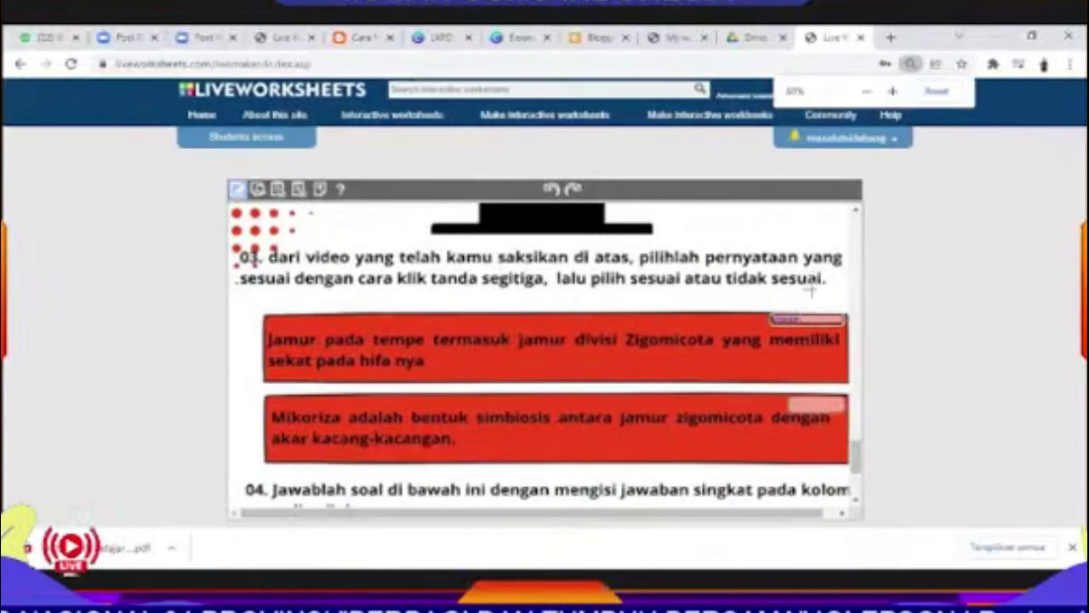
pyautogui.scroll(-2, 825, 327)
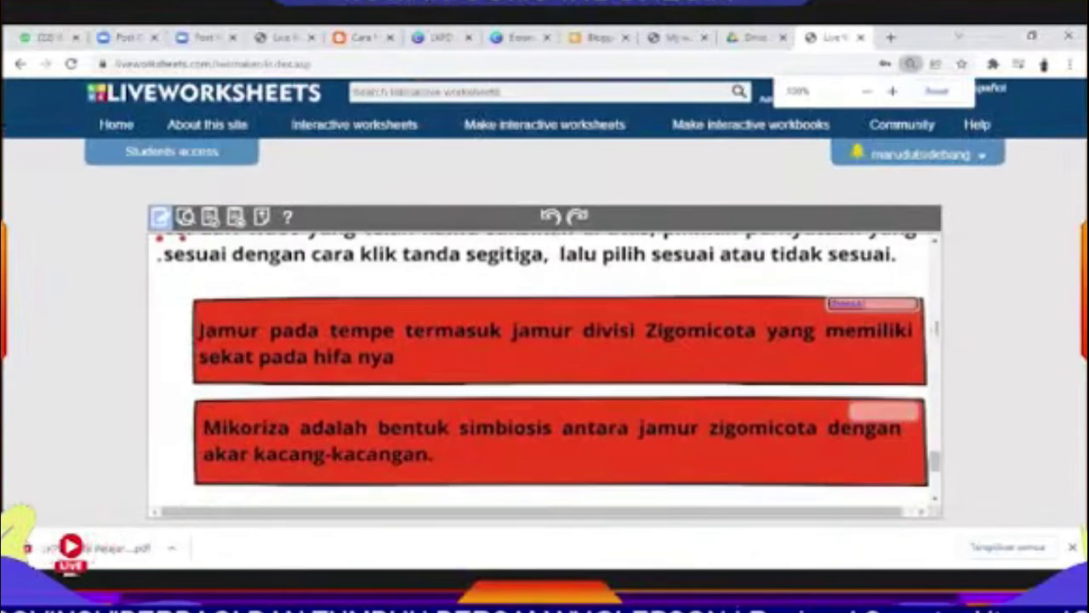
pyautogui.hotkey('ctrl', '+')
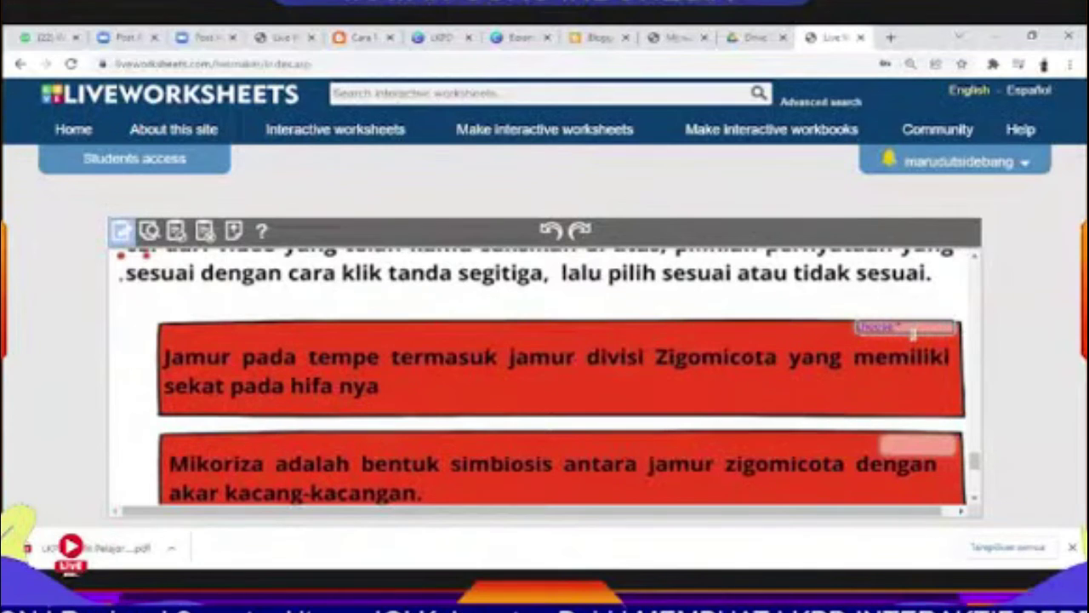
pyautogui.write('esuai/tid')
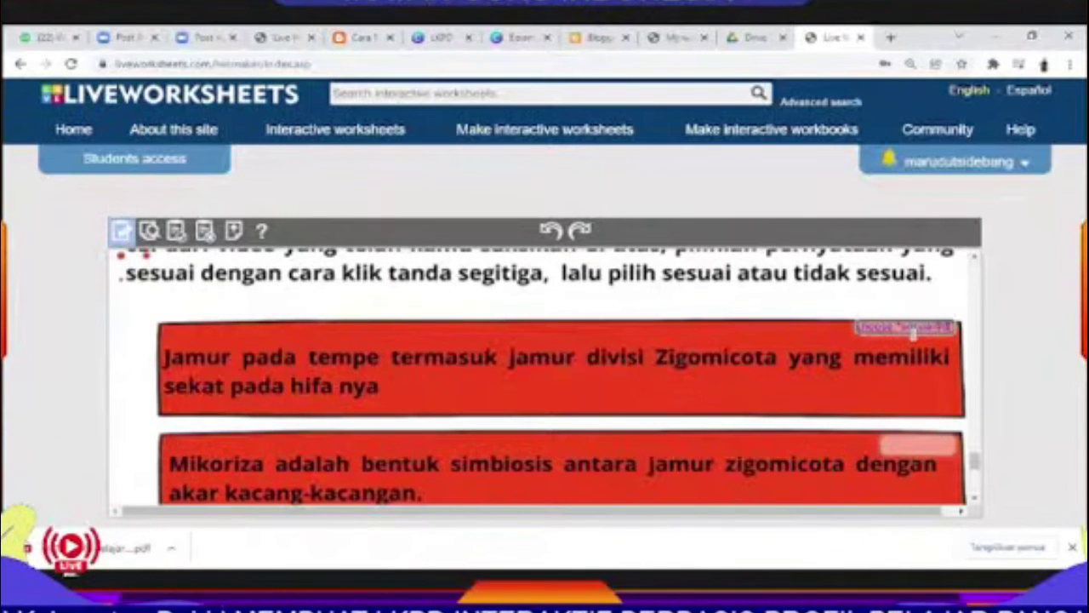
pyautogui.hotkey('ctrl', 'a')
pyautogui.press('BackSpace')
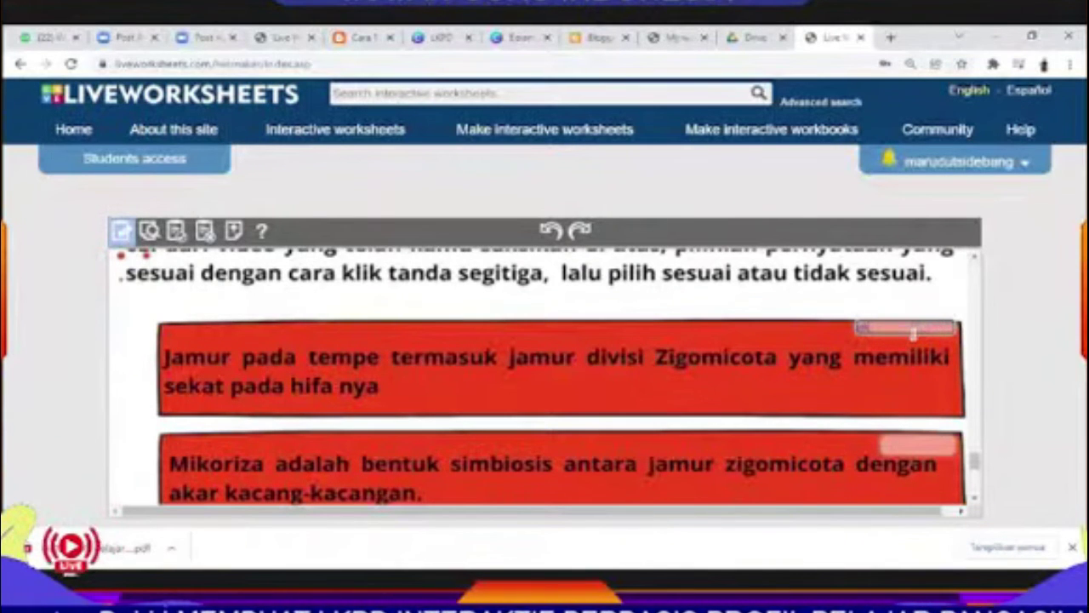
pyautogui.write('tidak sesuai')
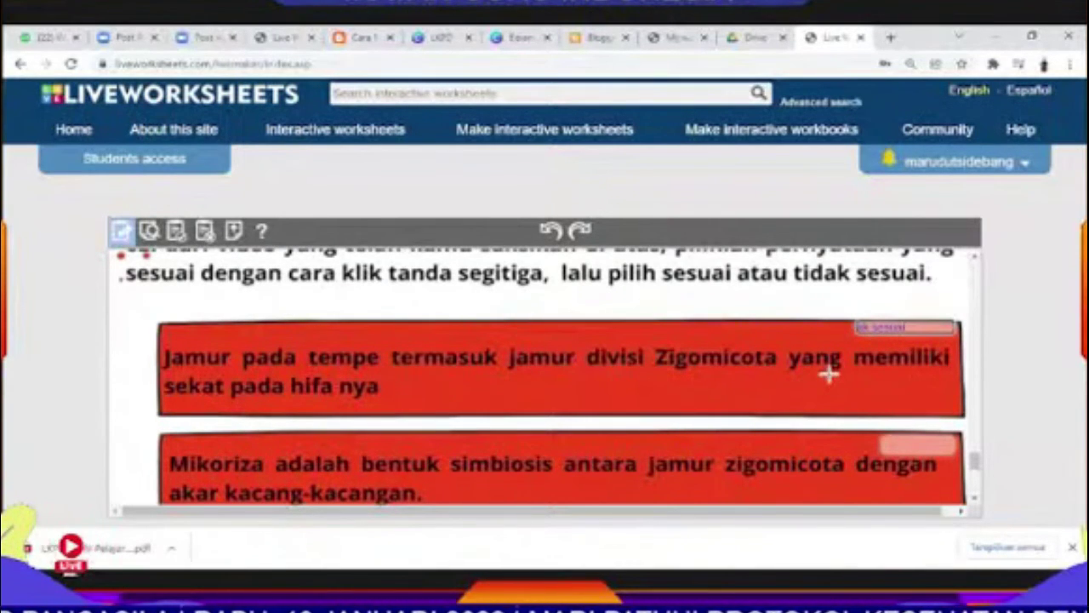
# - Enter a choose code with the options sesuai and tidak sesuai in the answer box of question 03's second statement
pyautogui.scroll(-1, 828, 375)
pyautogui.click(896, 368)
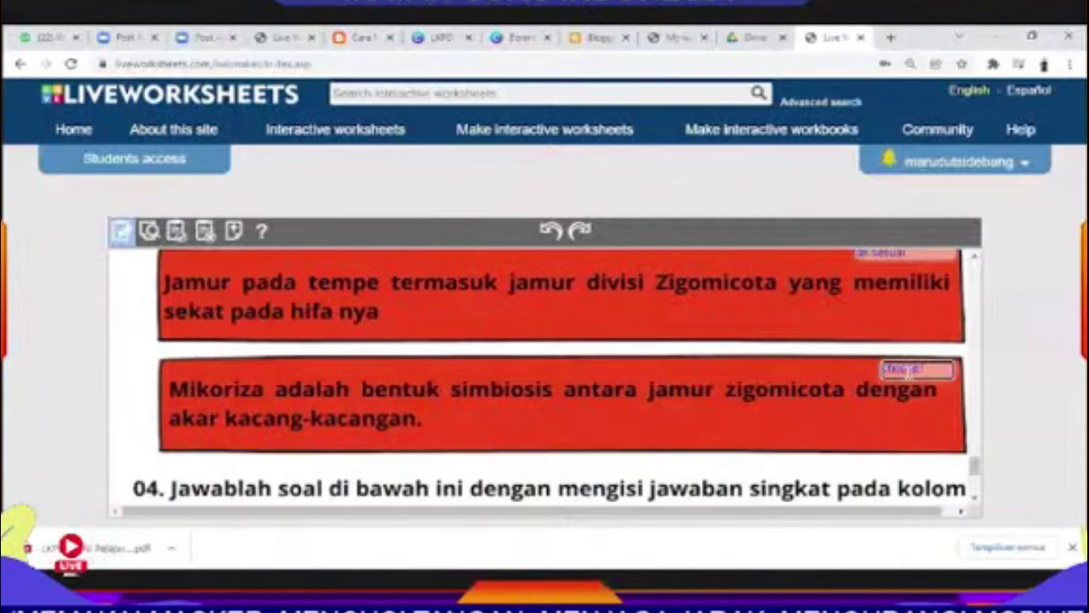
pyautogui.write('ai')
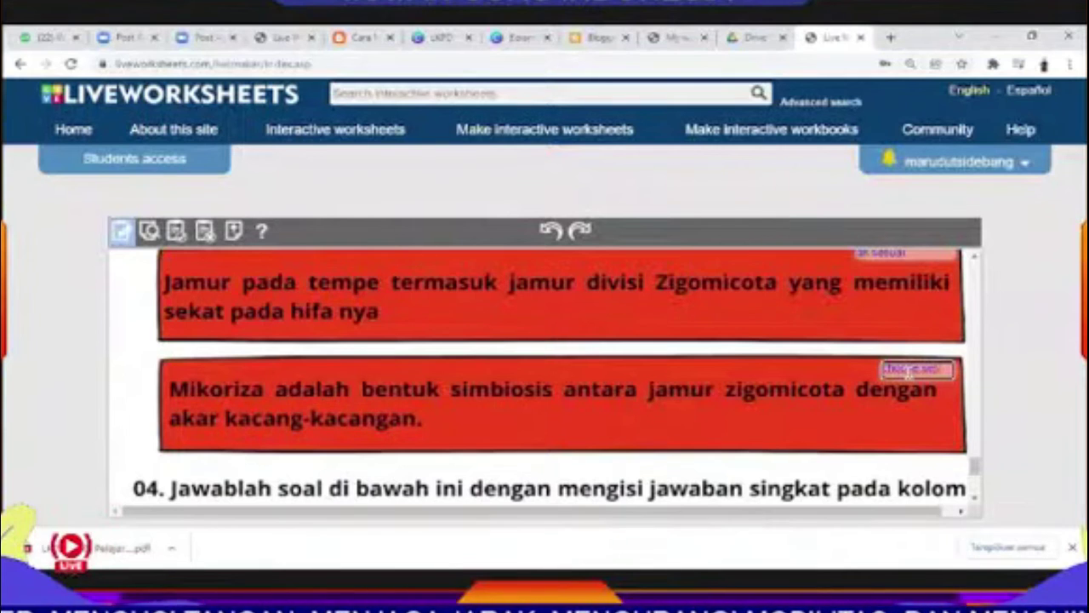
pyautogui.doubleClick(909, 371)
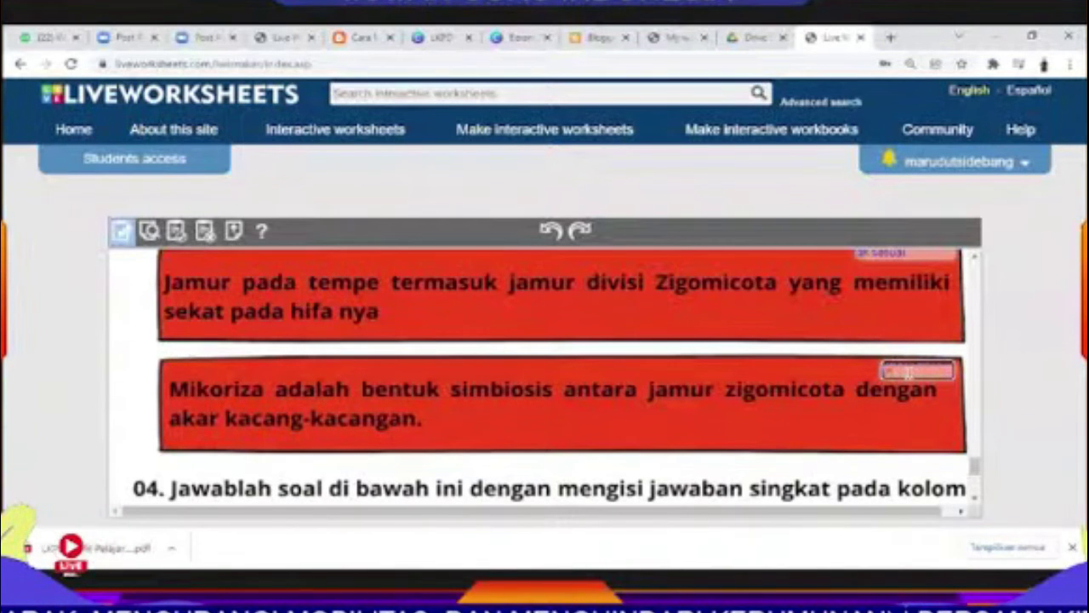
pyautogui.write('a')
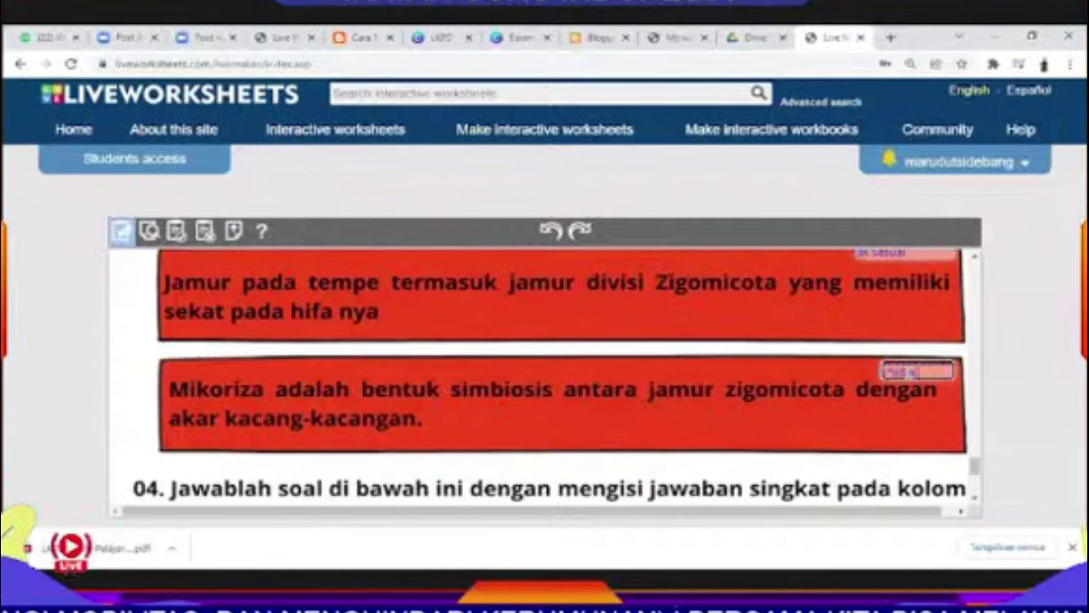
pyautogui.write(' sesuai')
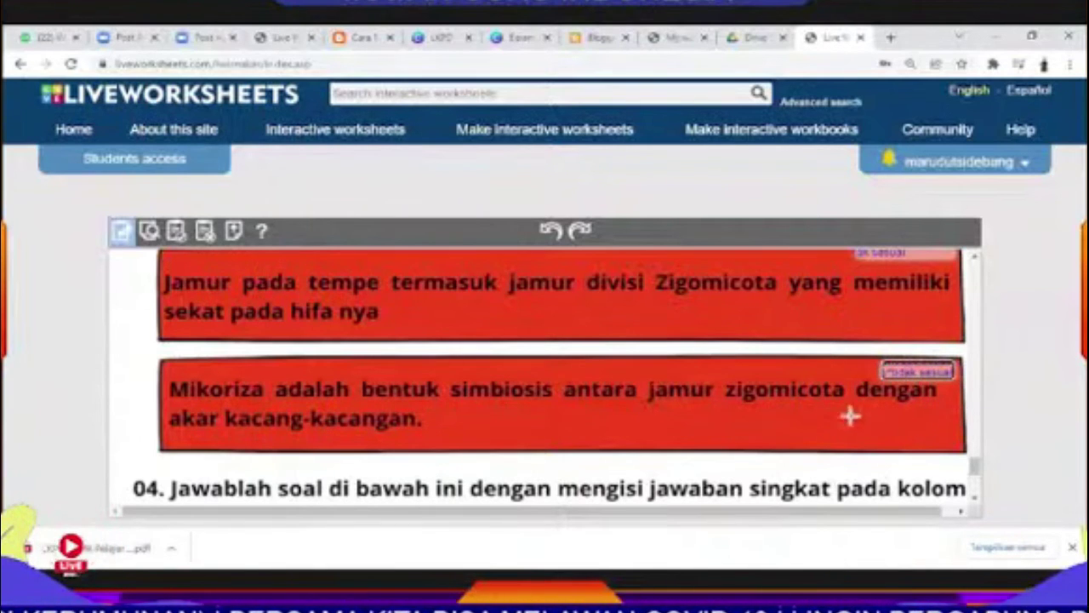
# - Enter konidiospora as the correct answer in the blank of question 04
pyautogui.scroll(-3, 936, 438)
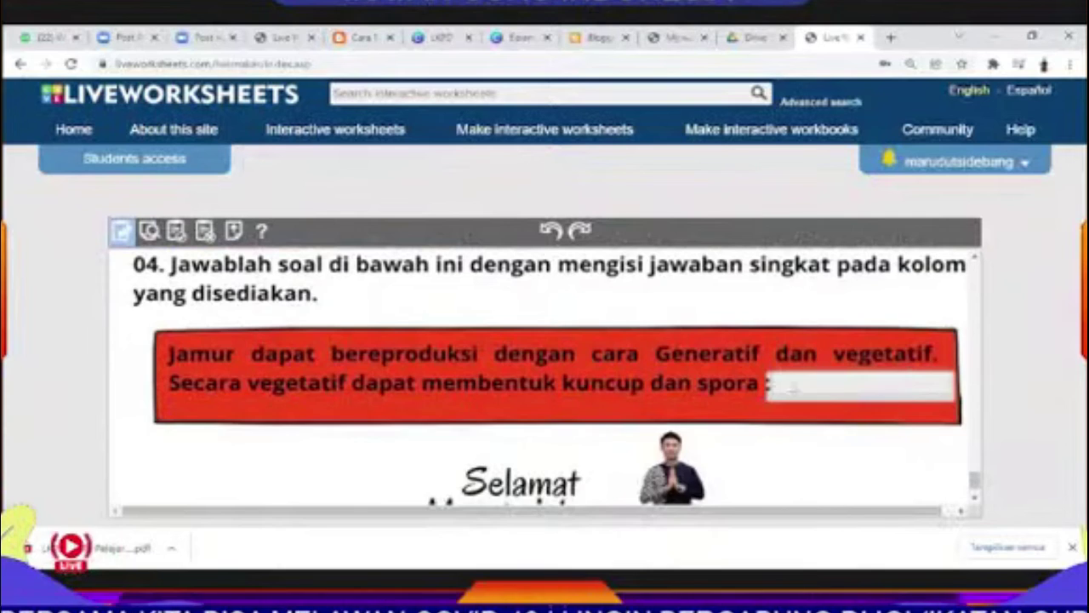
pyautogui.scroll(1, 681, 366)
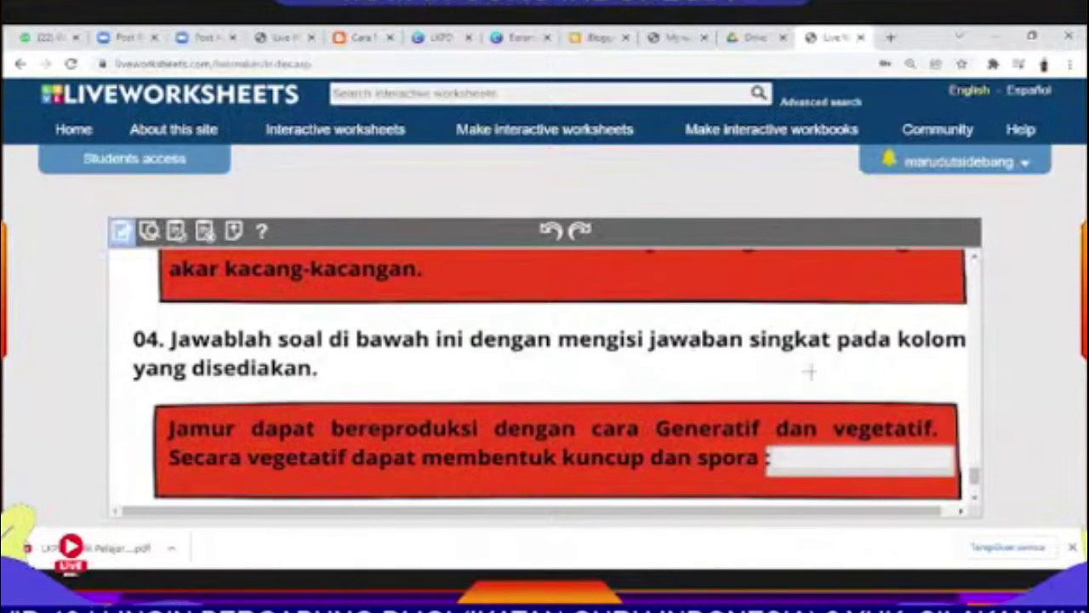
pyautogui.click(820, 460)
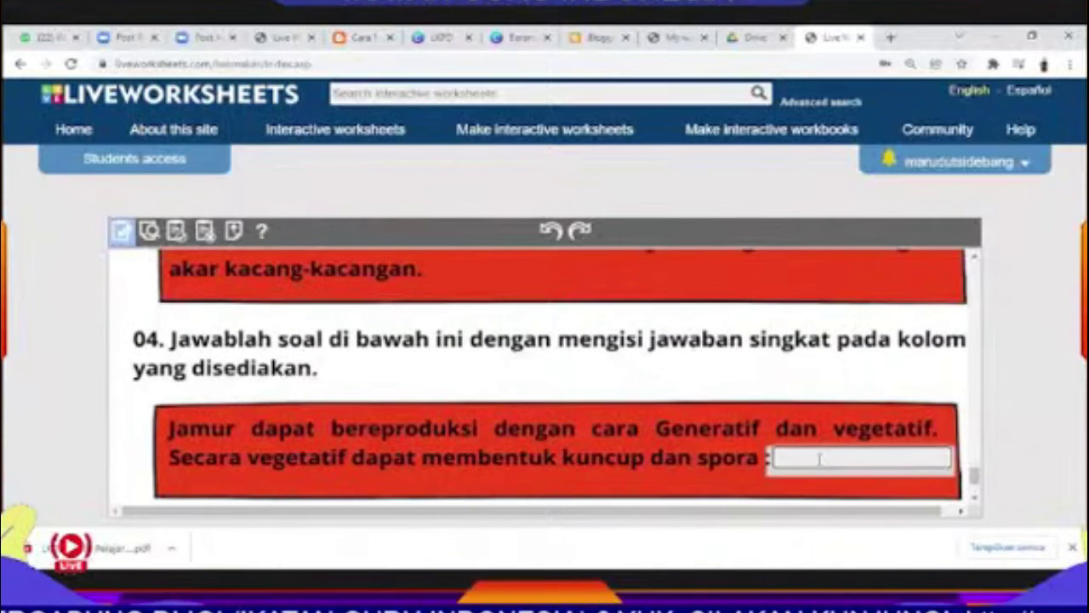
pyautogui.write('tunas')
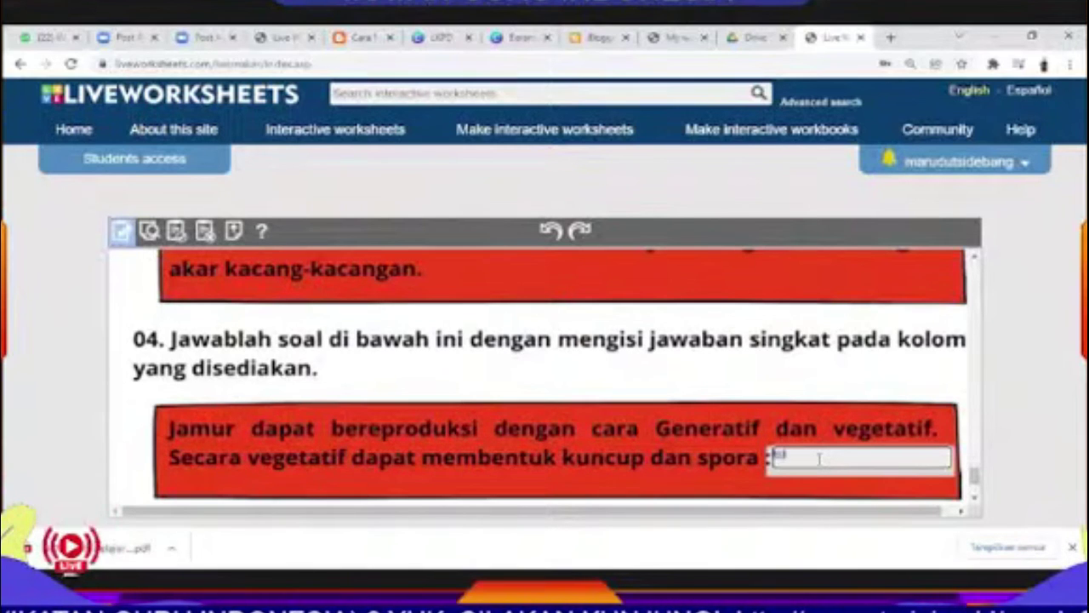
pyautogui.write('i')
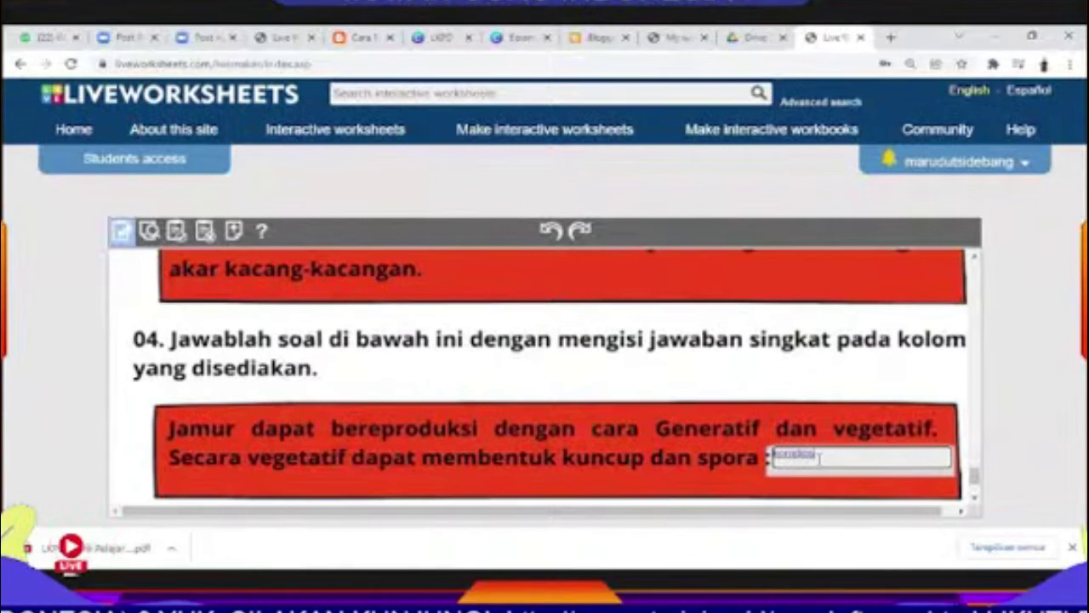
pyautogui.write('ra')
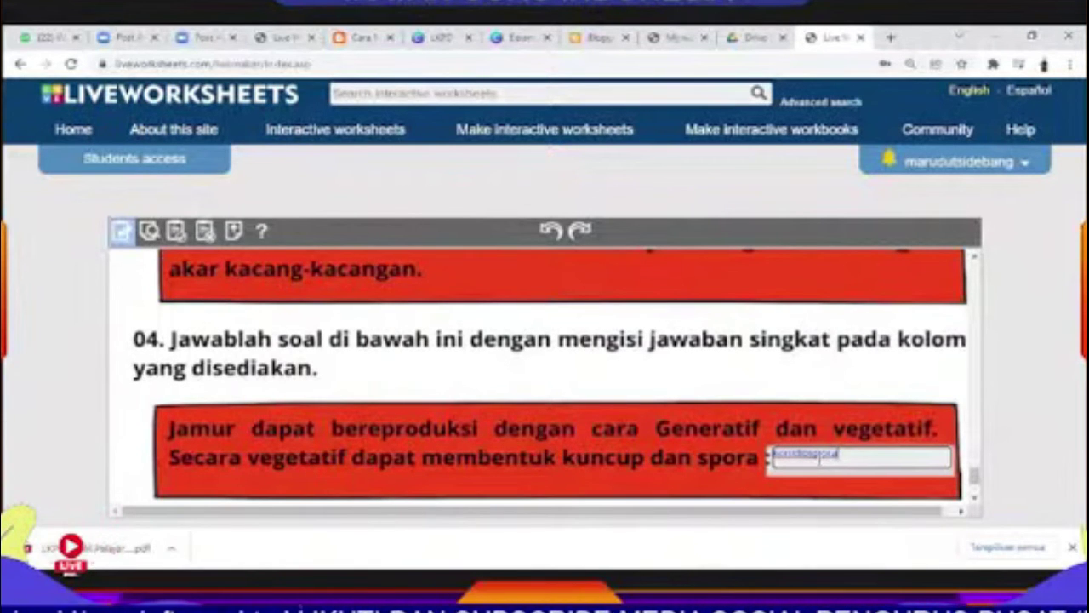
# - Look through the worksheet pages to review the codes entered for each question
pyautogui.scroll(-2, 843, 429)
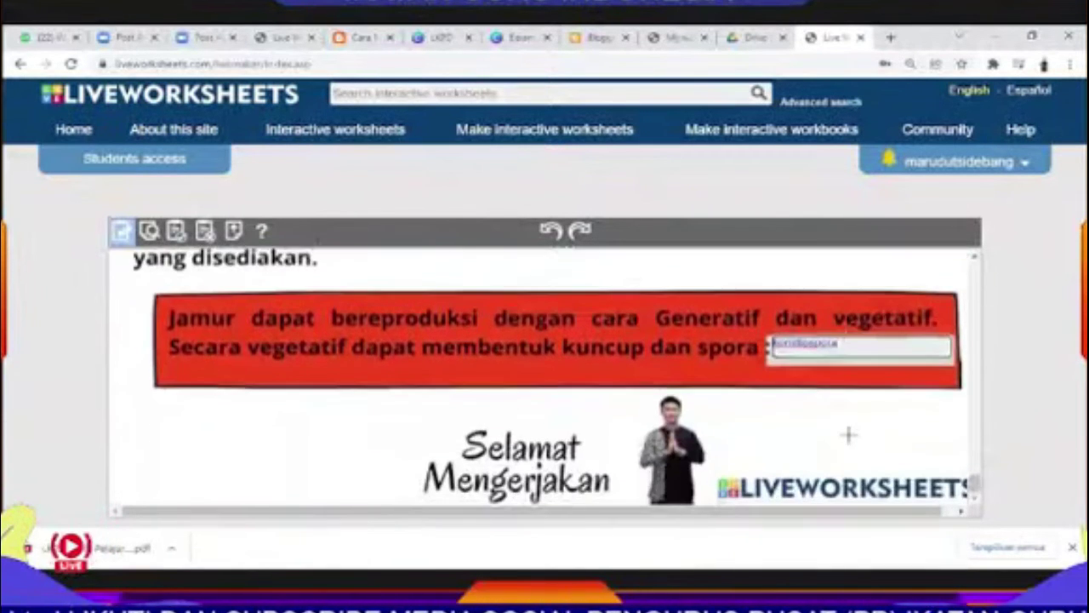
pyautogui.scroll(15, 849, 435)
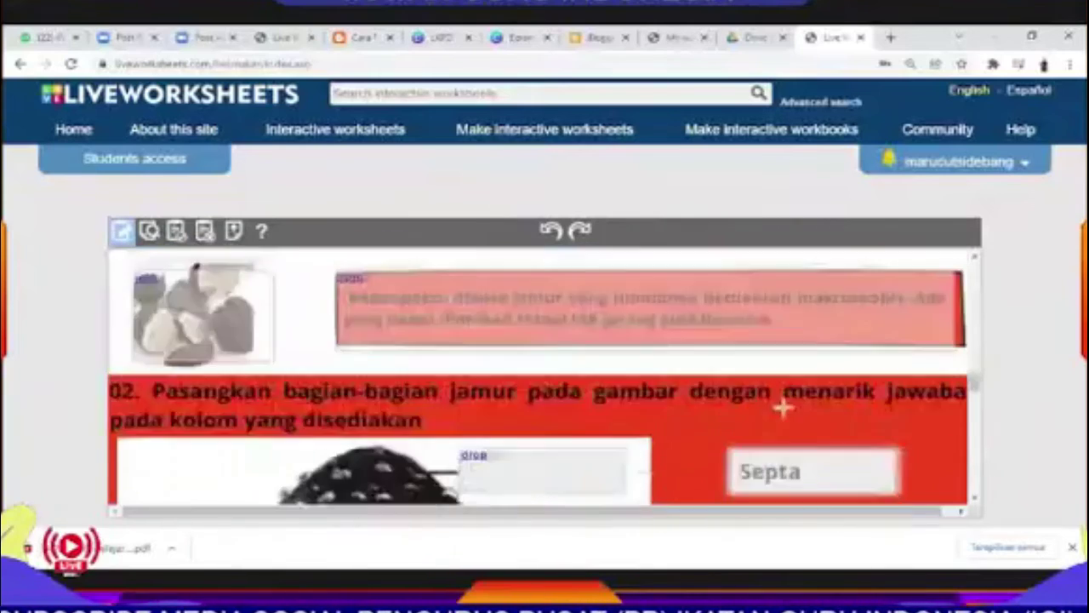
pyautogui.scroll(12, 783, 408)
pyautogui.scroll(-3, 621, 349)
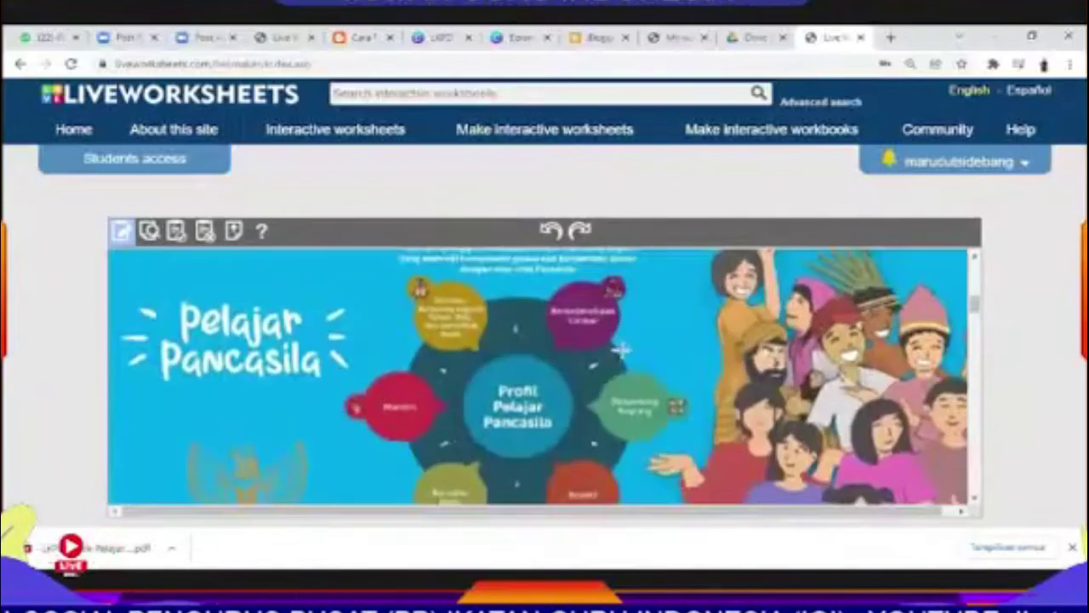
pyautogui.scroll(-20, 621, 349)
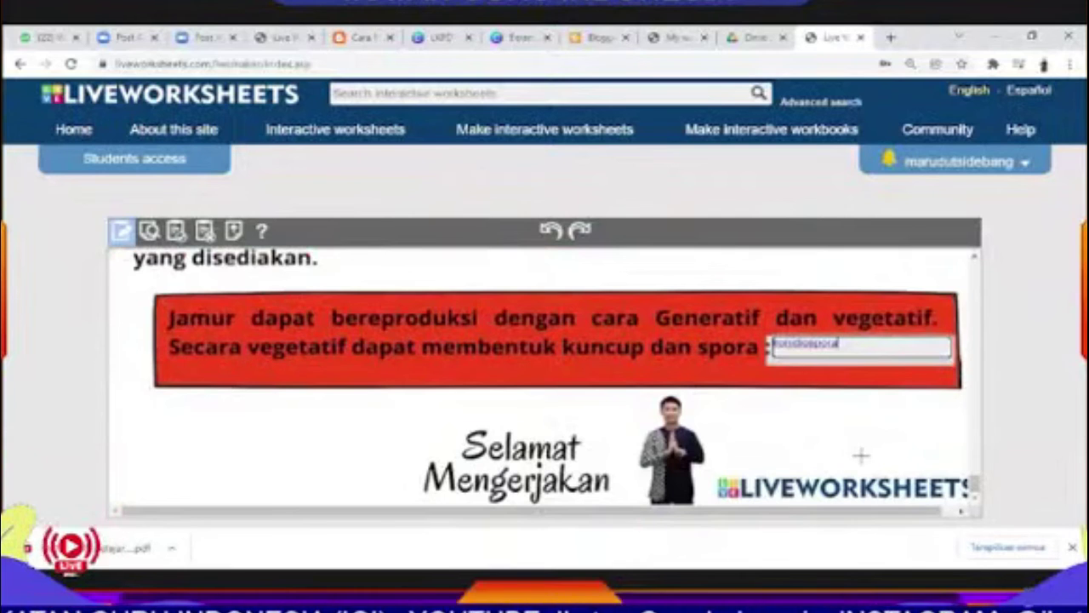
pyautogui.hotkey('ctrl', '-')
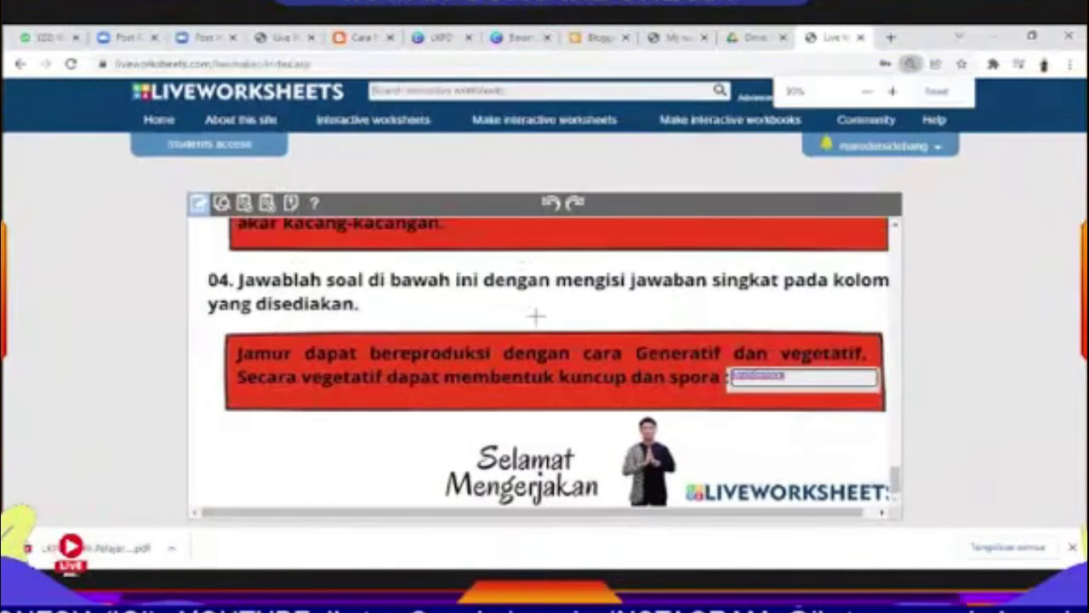
pyautogui.hotkey('ctrl', '-')
pyautogui.hotkey('ctrl', '-')
pyautogui.hotkey('ctrl', '-')
pyautogui.hotkey('ctrl', '-')
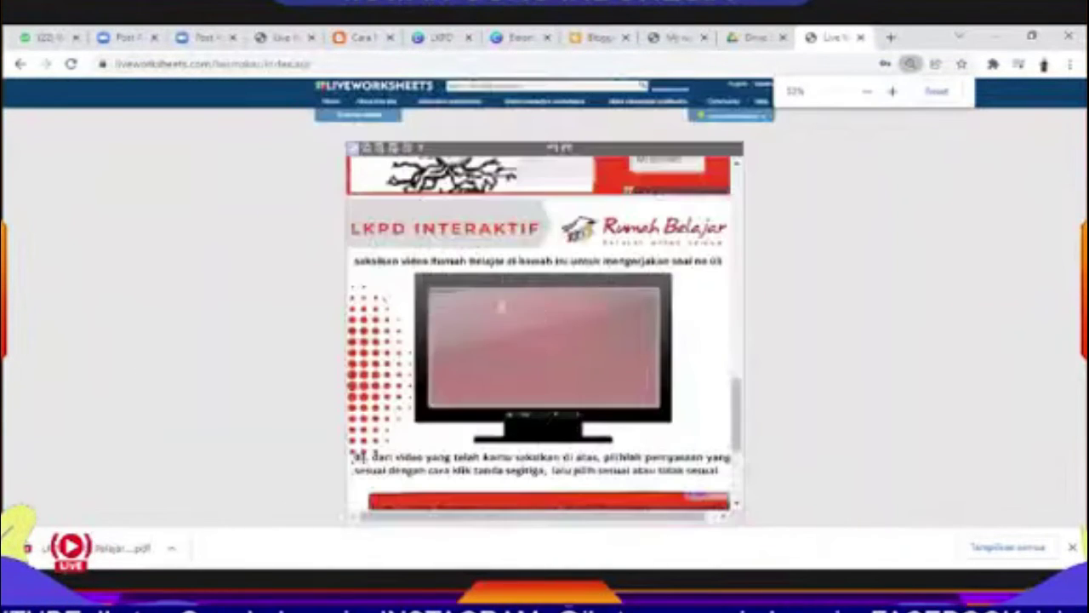
pyautogui.scroll(5, 500, 303)
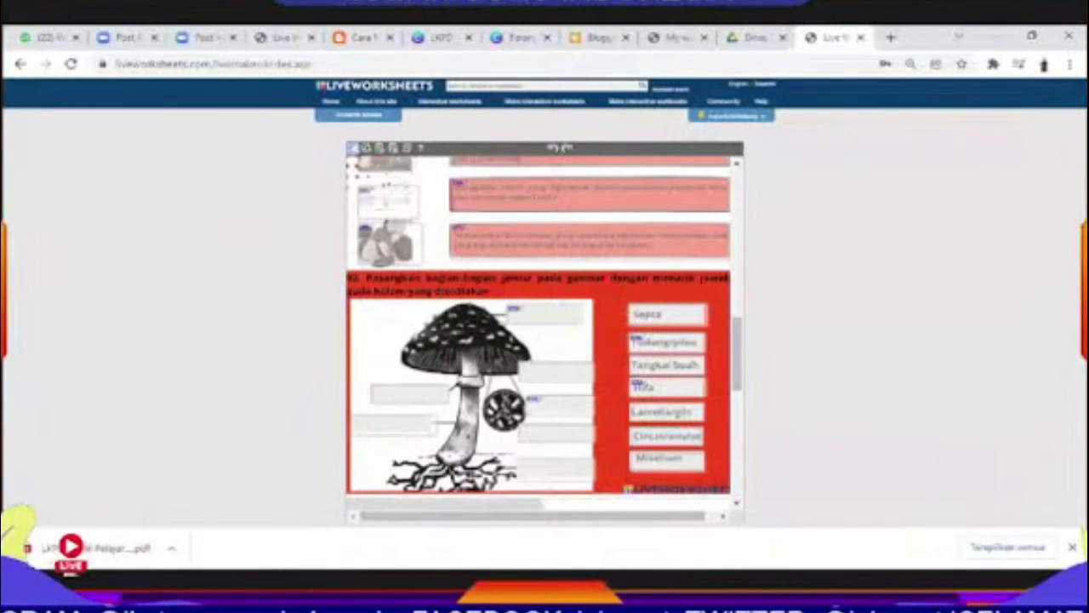
# - Preview the worksheet and connect question 01's three mushroom pictures to the descriptions beside them with lines
pyautogui.click(367, 149)
pyautogui.scroll(-10, 640, 349)
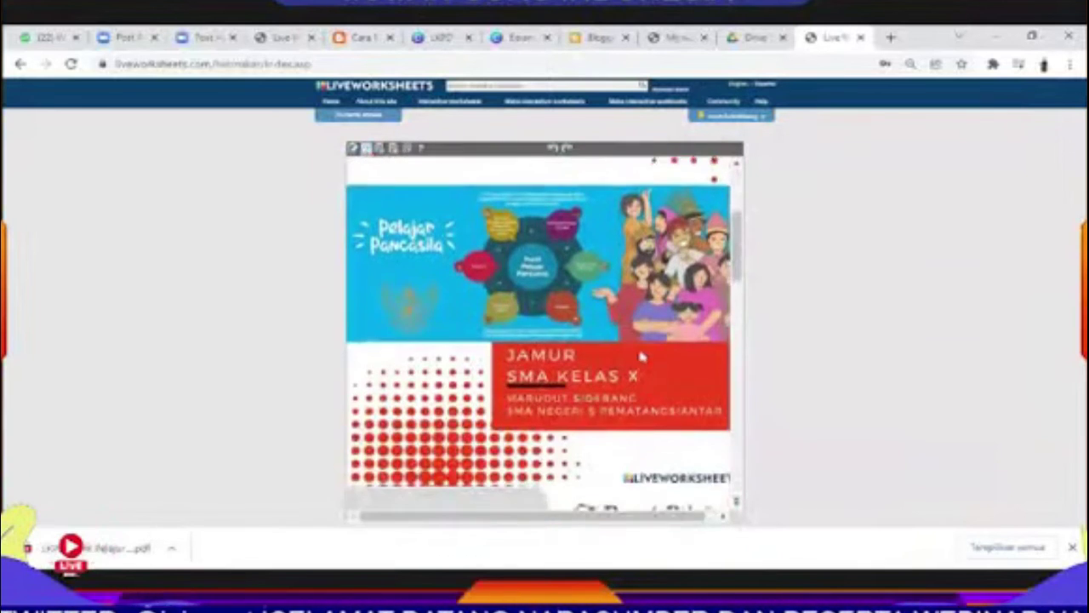
pyautogui.moveTo(387, 285); pyautogui.dragTo(478, 301)
pyautogui.moveTo(393, 342); pyautogui.dragTo(479, 352)
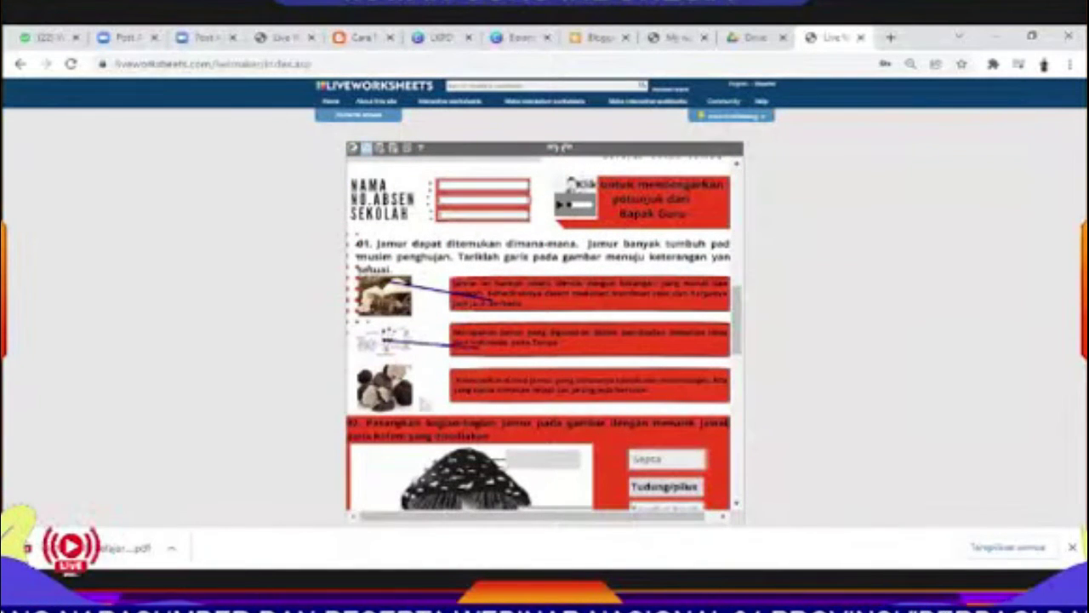
pyautogui.moveTo(400, 383); pyautogui.dragTo(521, 385)
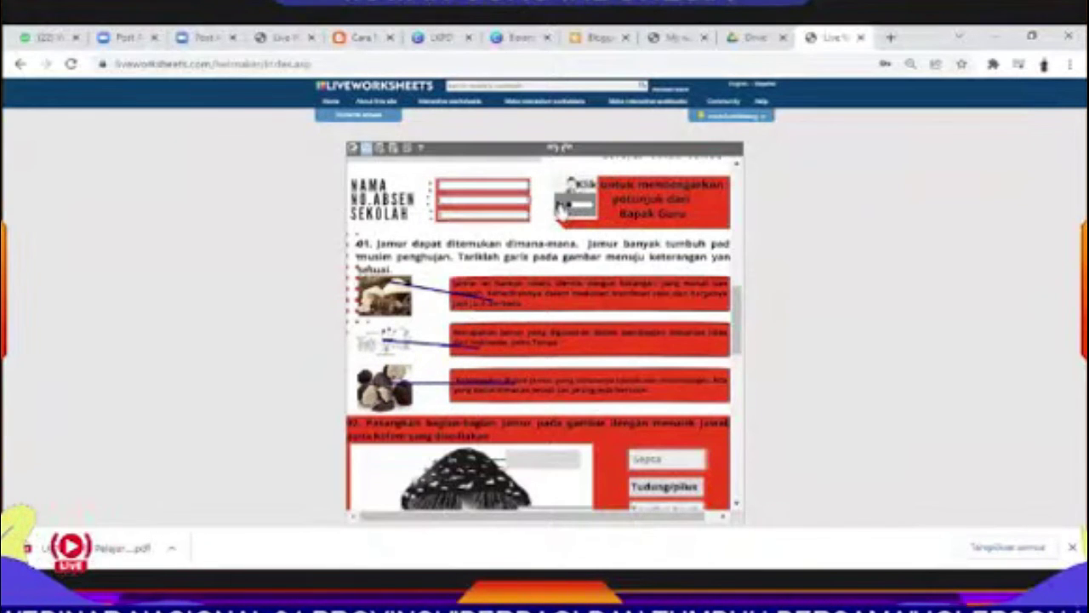
# - Test question 02 by trying to move the Tudung/pilus and Septa labels and placing Hifa in the blank beside the round cross-section
pyautogui.scroll(-3, 512, 243)
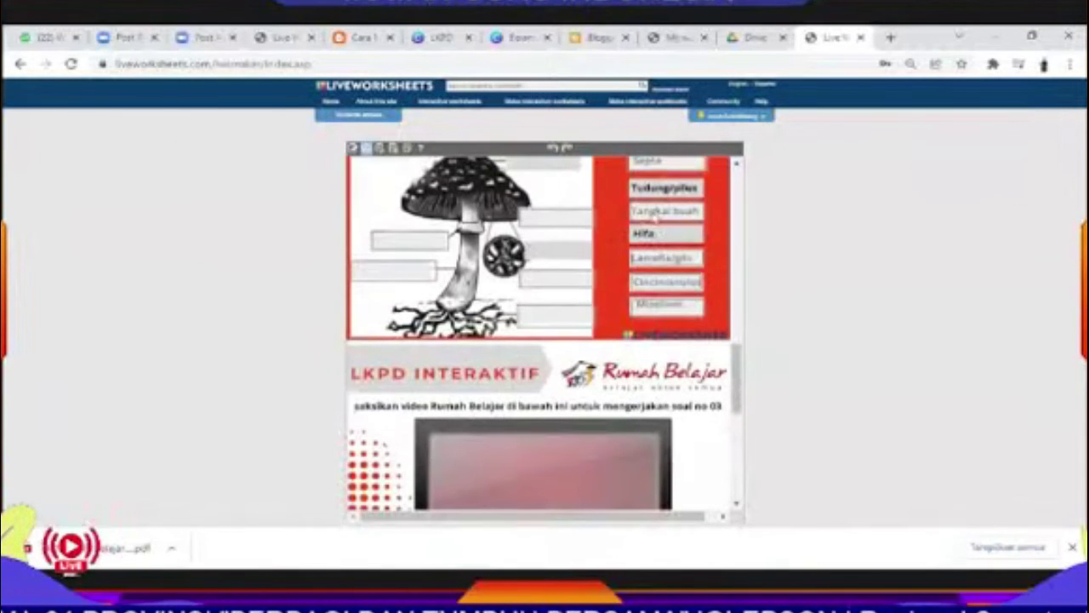
pyautogui.scroll(1, 668, 194)
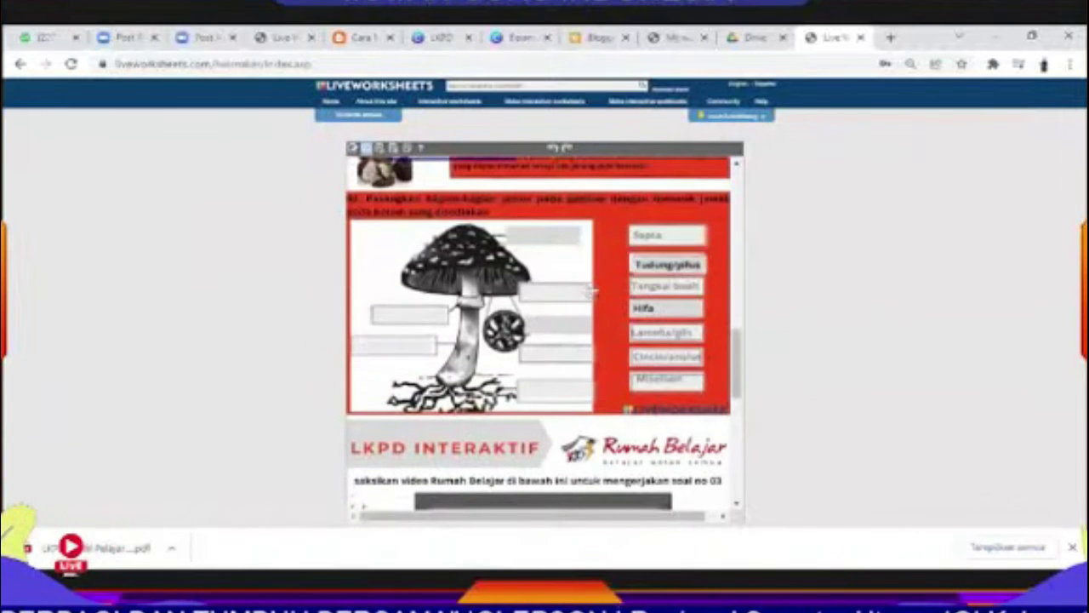
pyautogui.moveTo(592, 291); pyautogui.dragTo(574, 293)
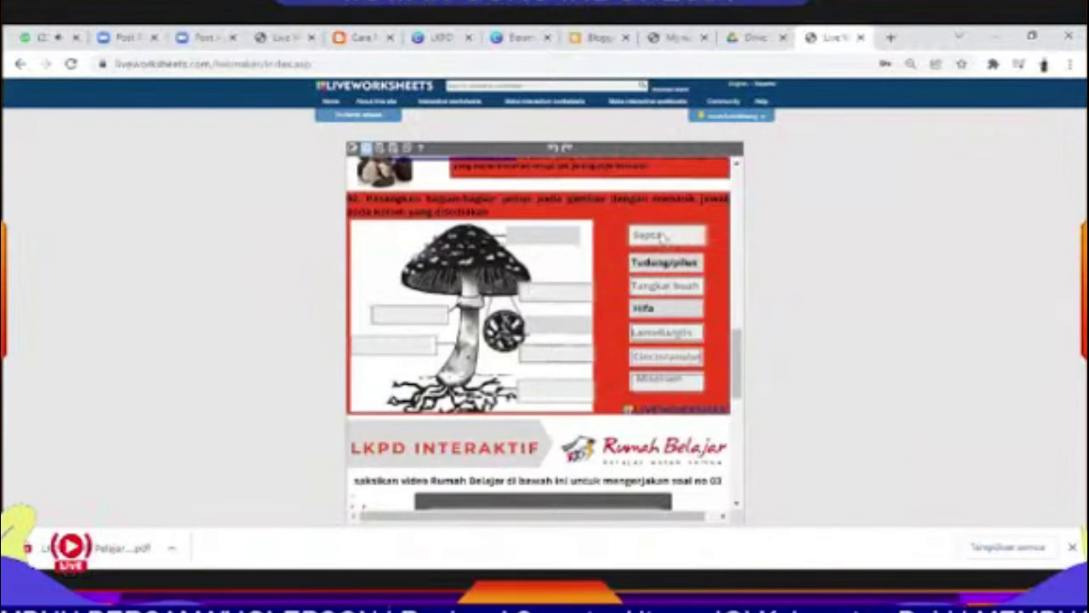
pyautogui.moveTo(663, 238); pyautogui.dragTo(555, 228)
pyautogui.moveTo(672, 308); pyautogui.dragTo(554, 324)
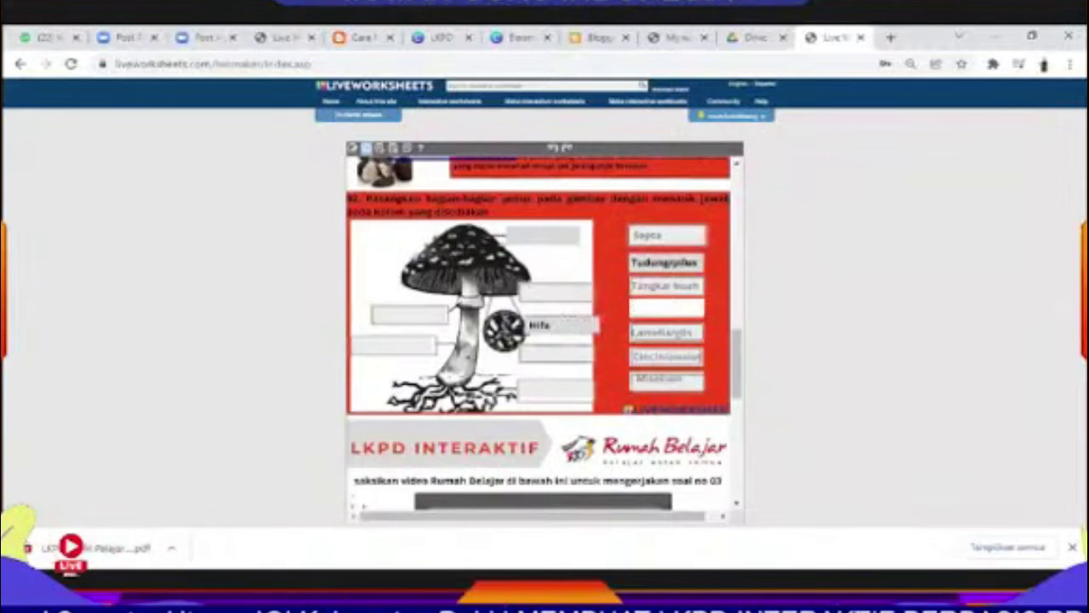
# - In question 03, choose sesuai for the first statement and tidak sesuai for the second
pyautogui.scroll(-4, 595, 327)
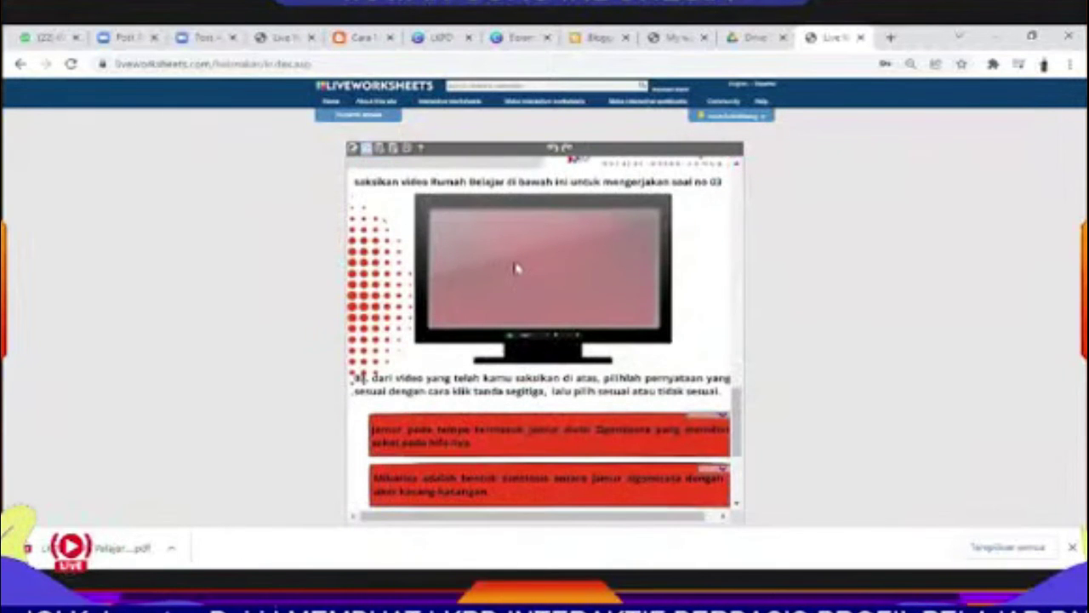
pyautogui.scroll(-1, 550, 255)
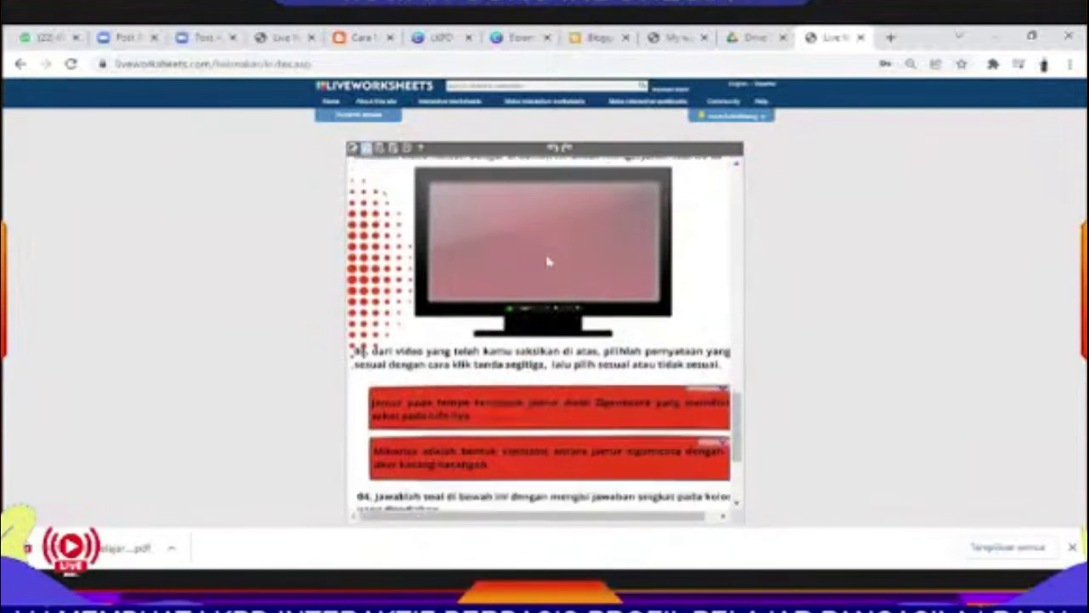
pyautogui.scroll(1, 557, 221)
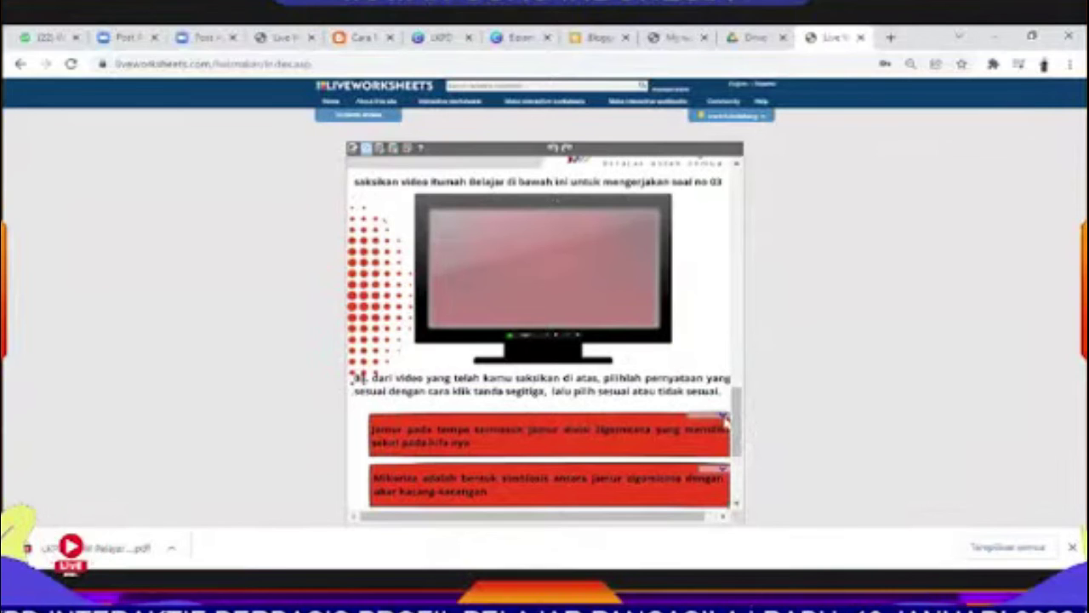
pyautogui.click(722, 417)
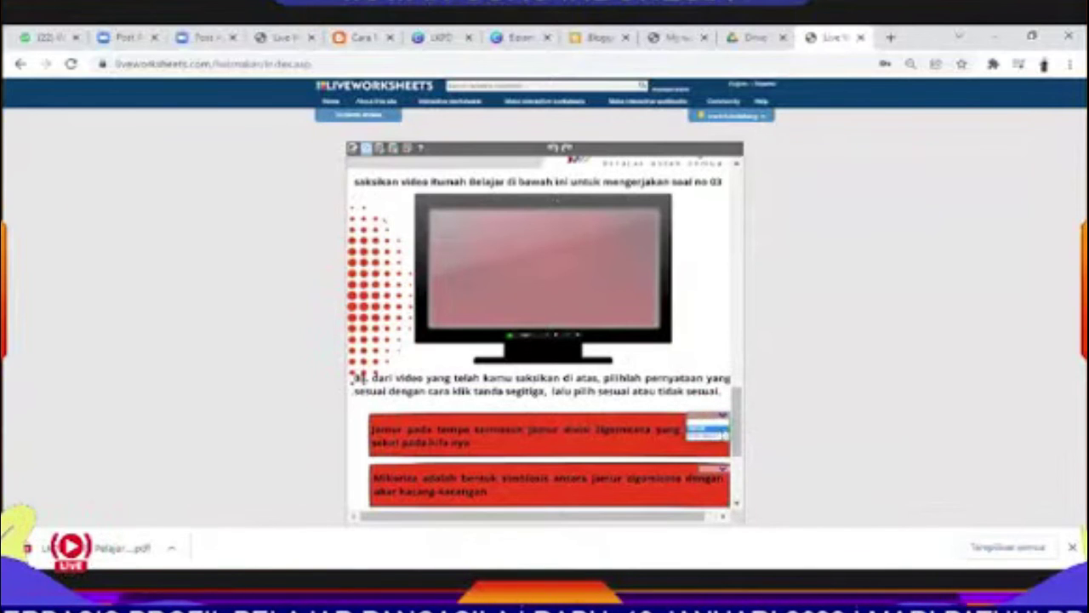
pyautogui.hotkey('ctrl', '0')
pyautogui.scroll(-3, 891, 343)
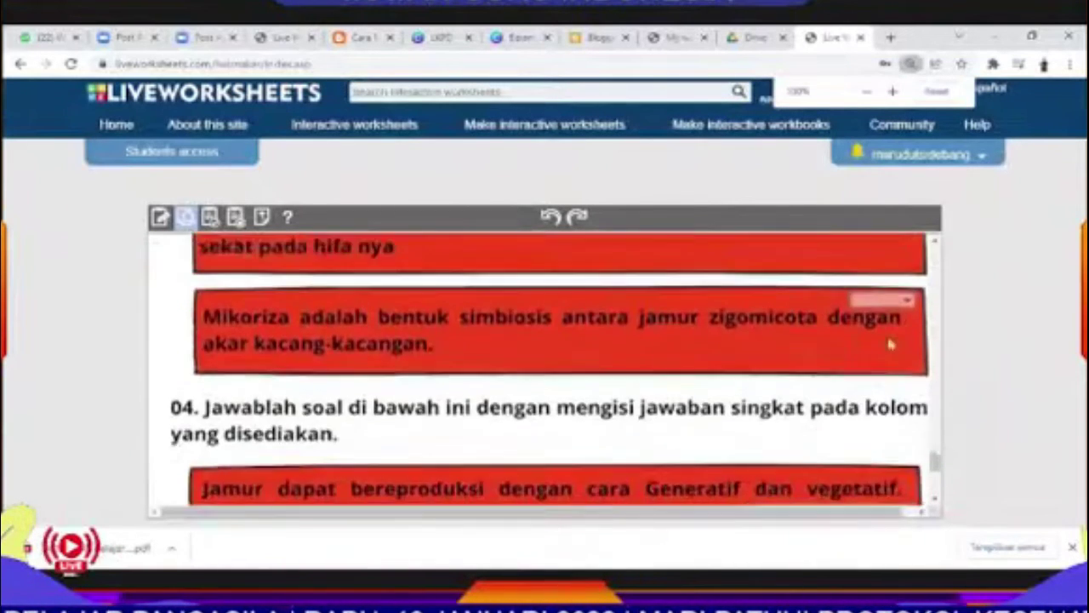
pyautogui.scroll(1, 891, 344)
pyautogui.click(909, 309)
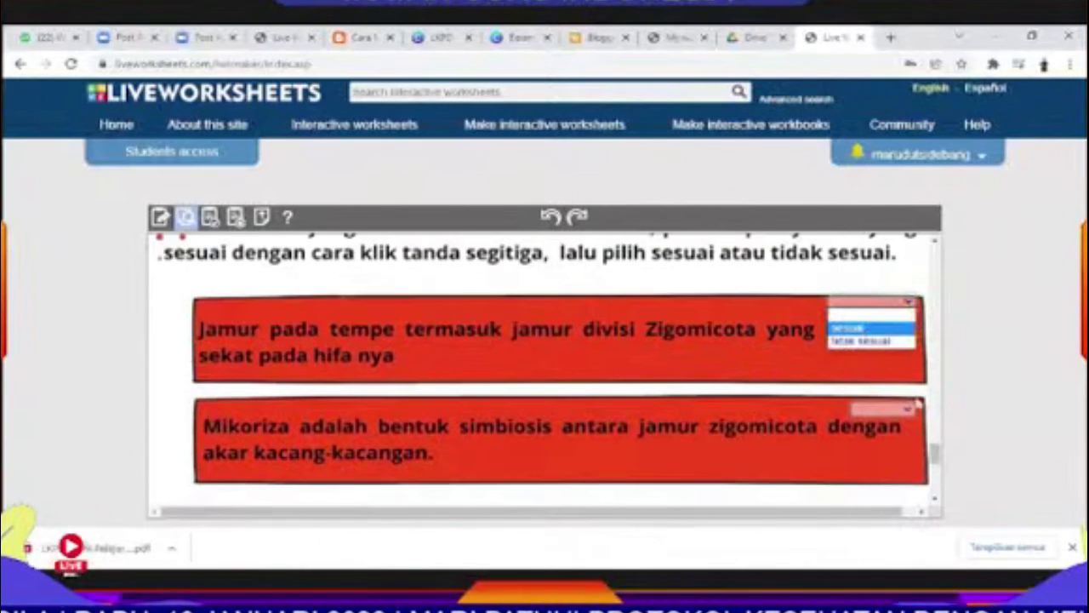
pyautogui.click(866, 327)
pyautogui.click(883, 409)
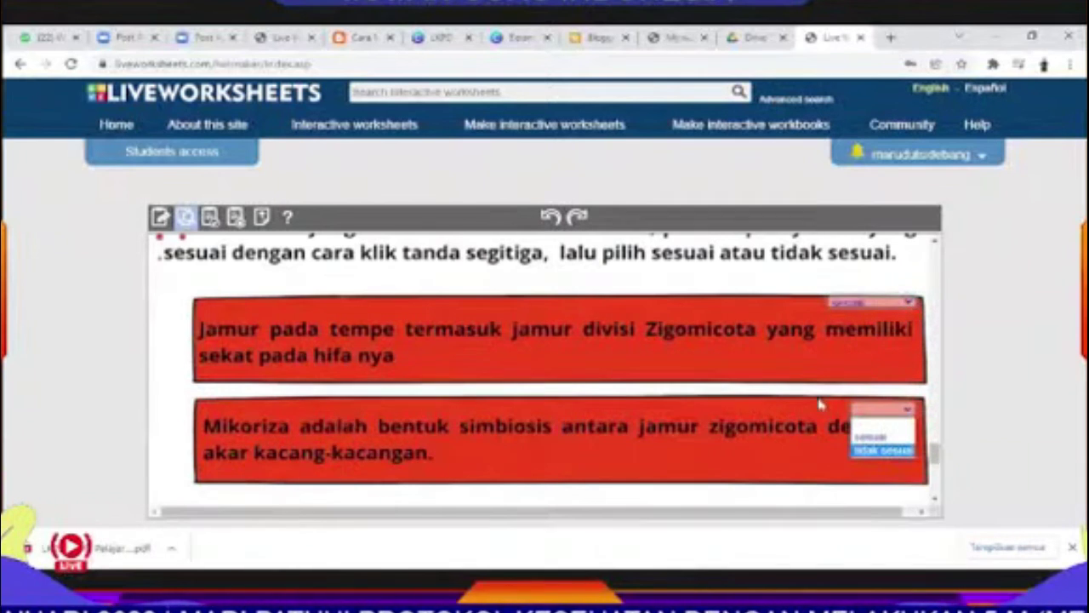
pyautogui.click(888, 448)
# - Answer question 04 in the preview with konidiospora
pyautogui.scroll(-3, 887, 447)
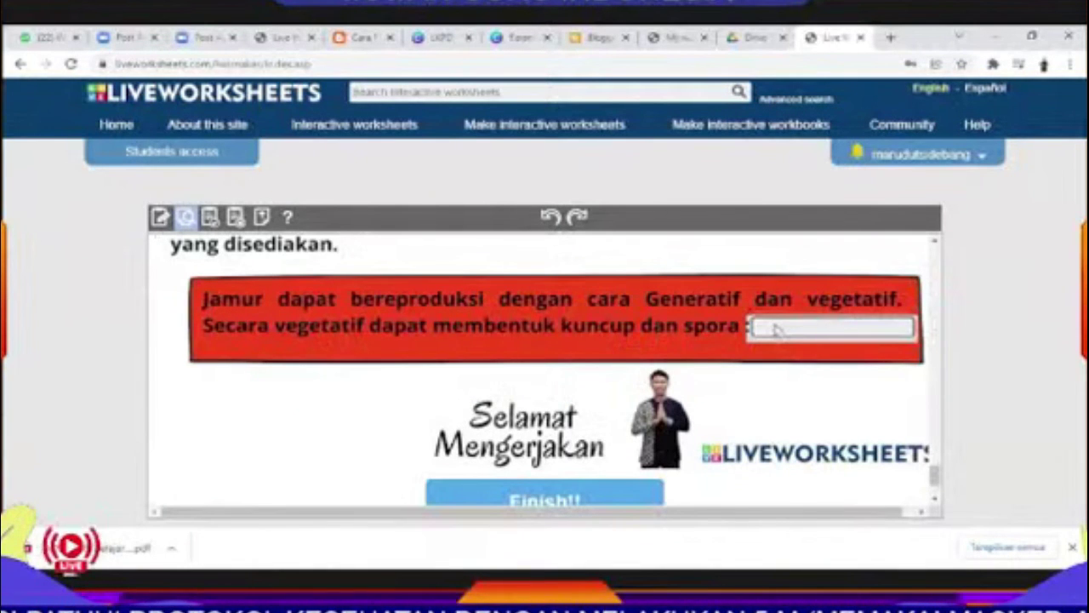
pyautogui.write('idiospora')
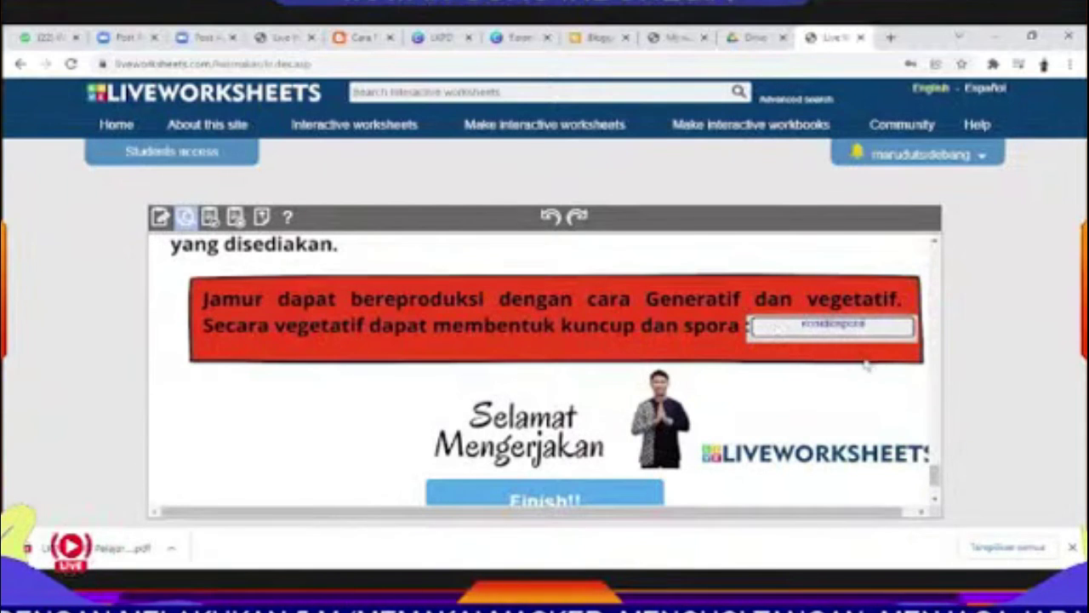
pyautogui.scroll(-1, 863, 366)
pyautogui.scroll(15, 781, 414)
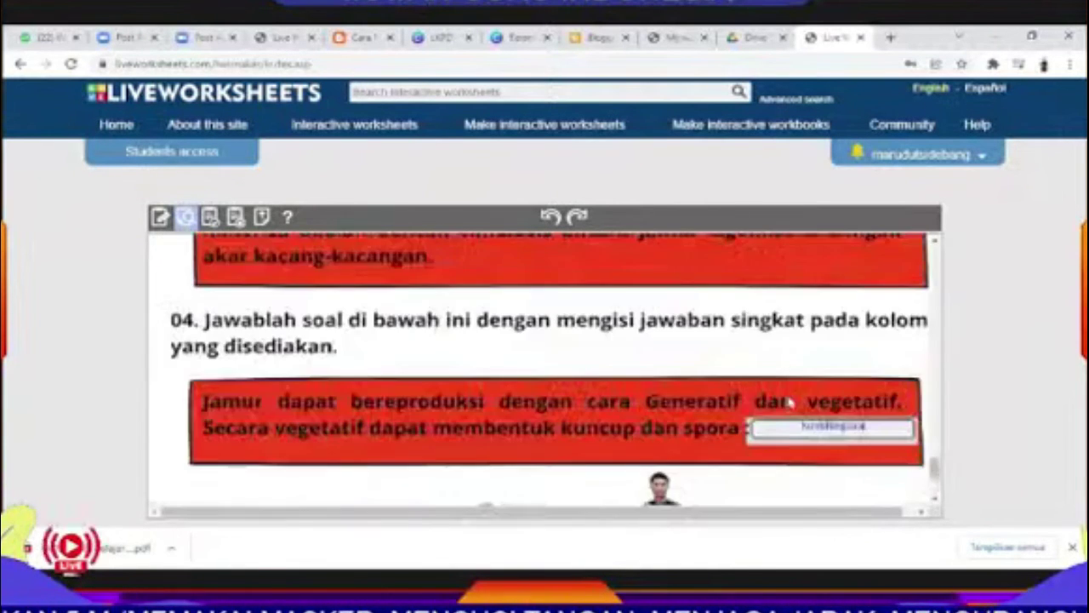
# - Review the worksheet preview from the question pages back to the cover page
pyautogui.hotkey('ctrl', '-')
pyautogui.hotkey('ctrl', '-')
pyautogui.hotkey('ctrl', '-')
pyautogui.hotkey('ctrl', '-')
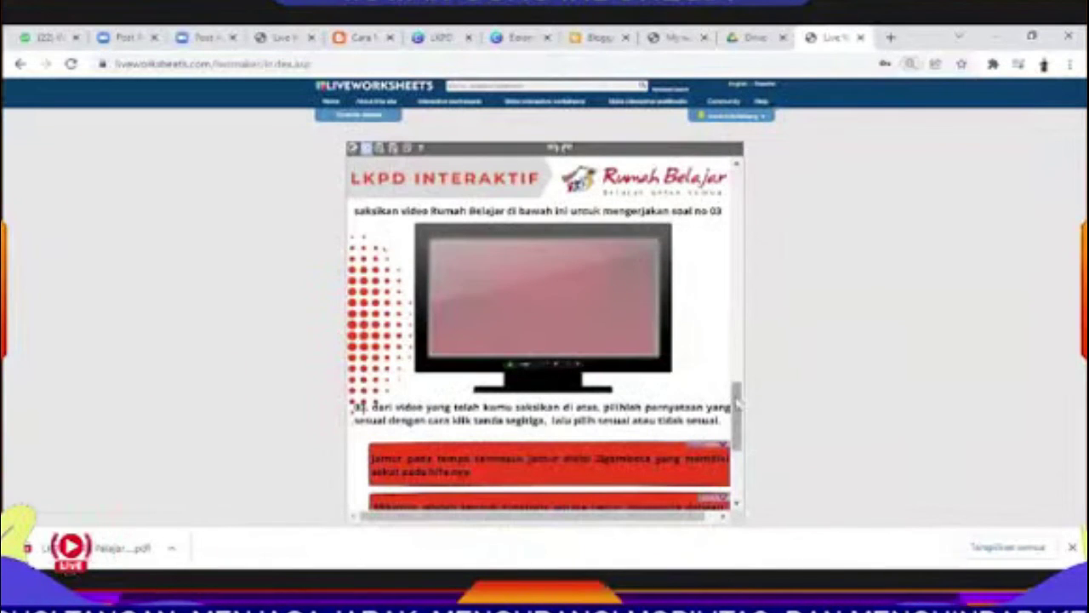
pyautogui.moveTo(744, 423); pyautogui.dragTo(749, 476)
pyautogui.scroll(15, 719, 255)
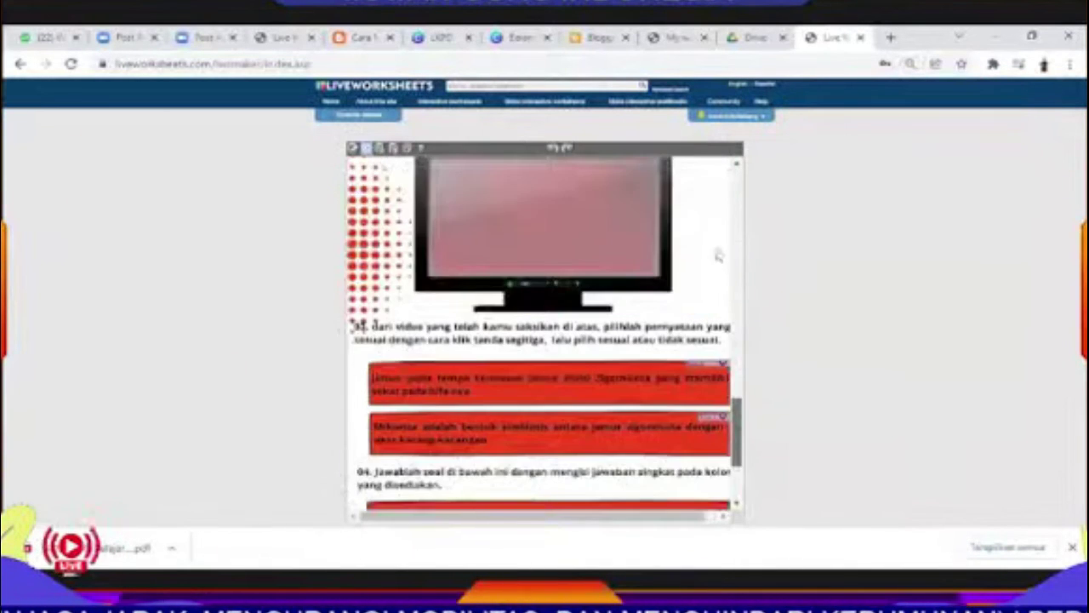
pyautogui.scroll(-1, 763, 296)
pyautogui.scroll(10, 763, 295)
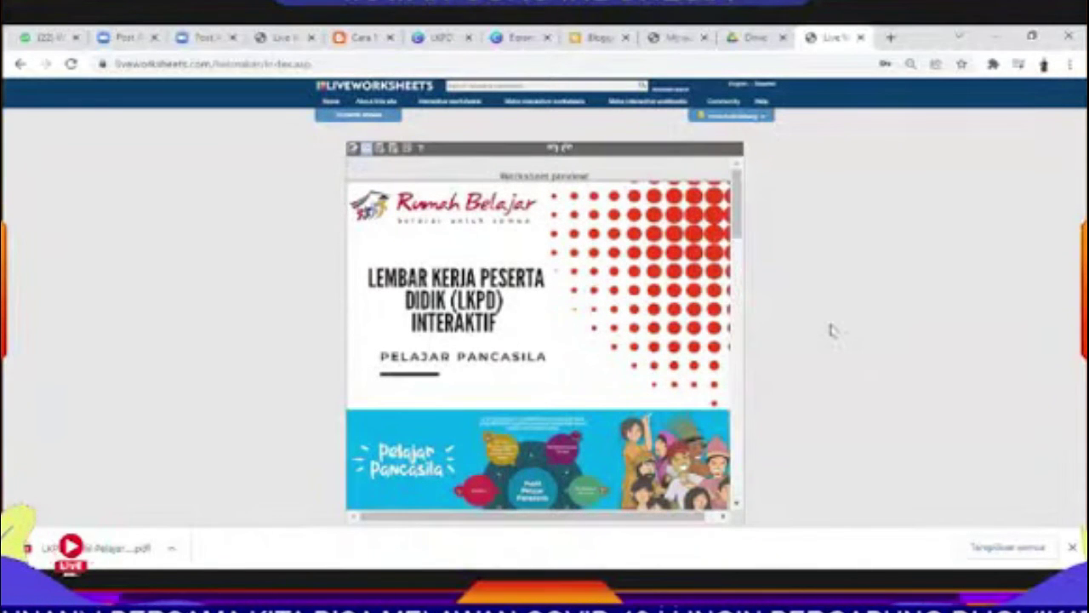
# - Start saving the worksheet and choose to keep it private
pyautogui.click(381, 148)
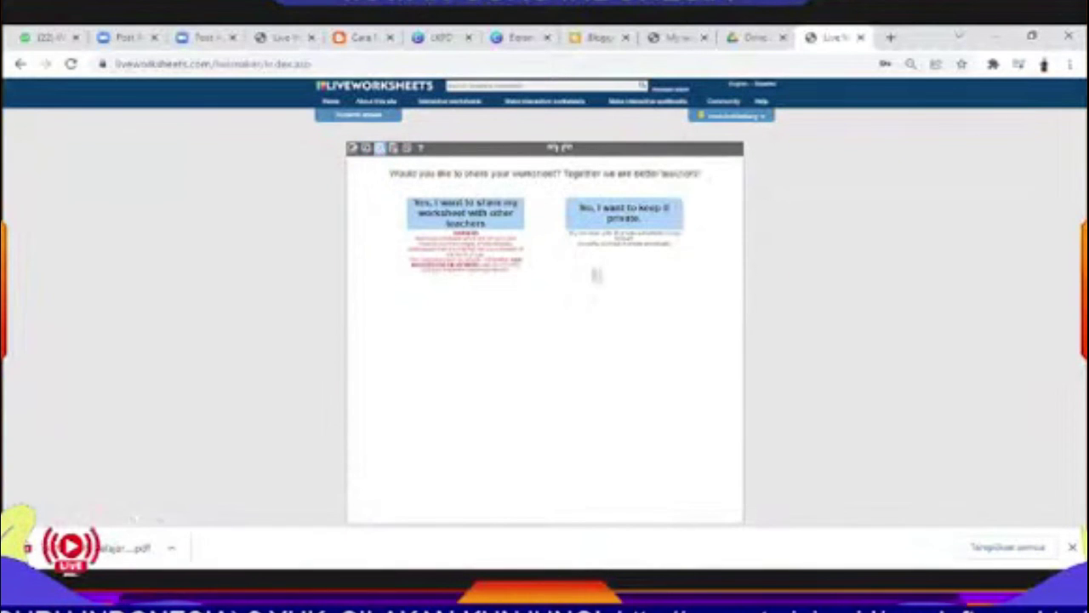
pyautogui.hotkey('ctrl', '+')
pyautogui.hotkey('ctrl', '+')
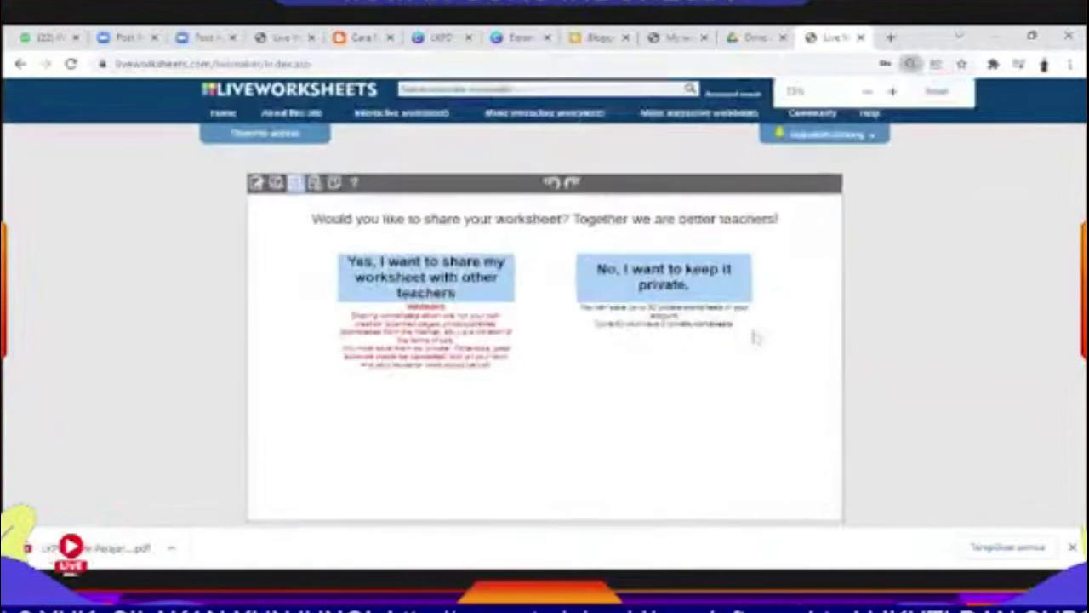
pyautogui.hotkey('ctrl', '+')
pyautogui.hotkey('ctrl', '+')
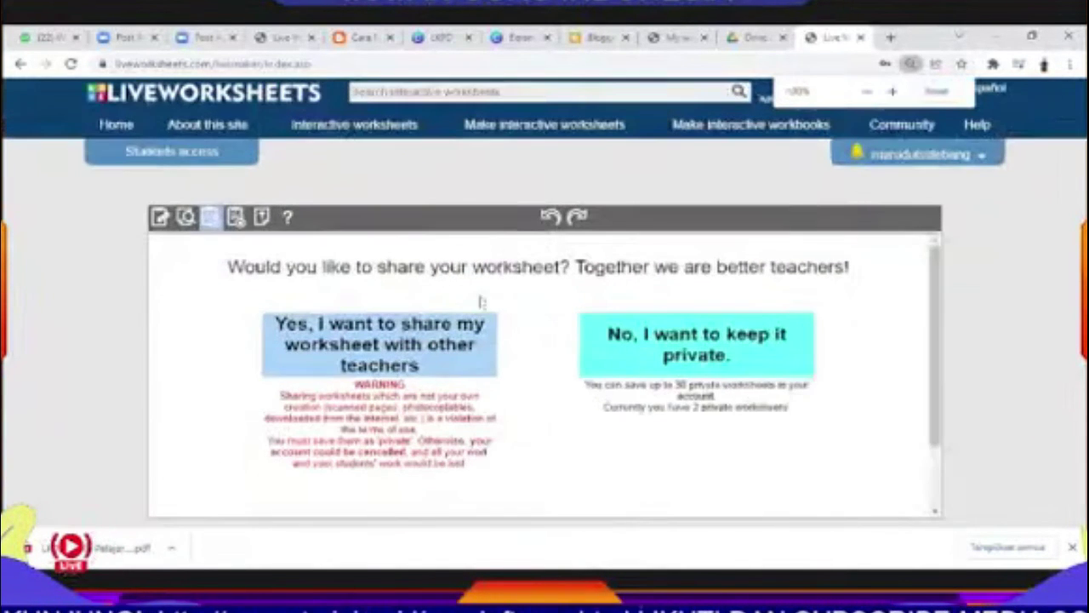
pyautogui.scroll(2, 377, 255)
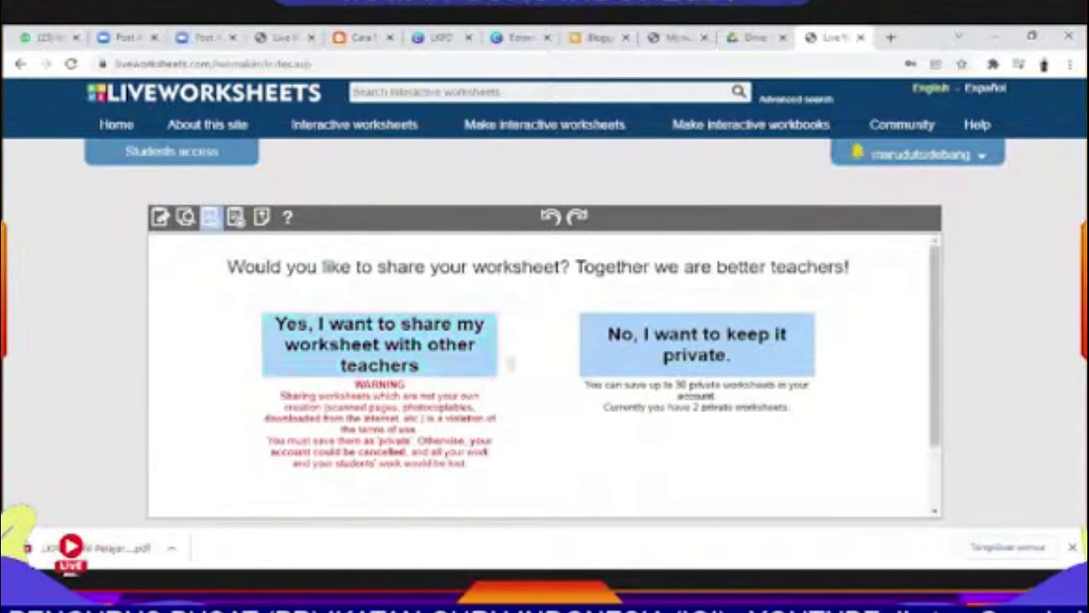
pyautogui.click(737, 361)
pyautogui.scroll(-1, 806, 371)
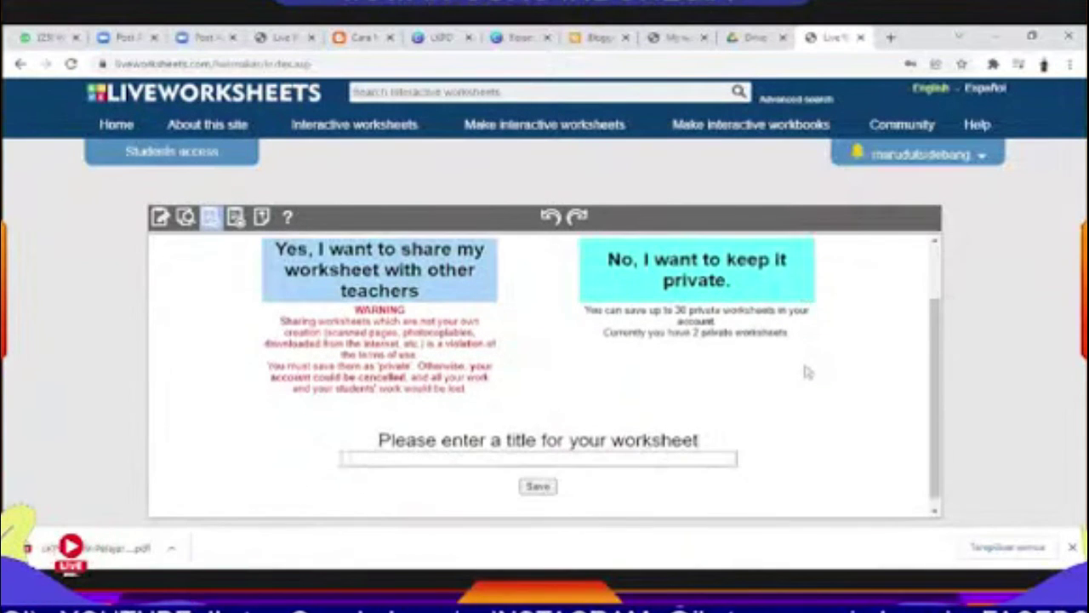
# - Title the worksheet LKPD Profil Pelajar Pancasila and save it
pyautogui.click(596, 449)
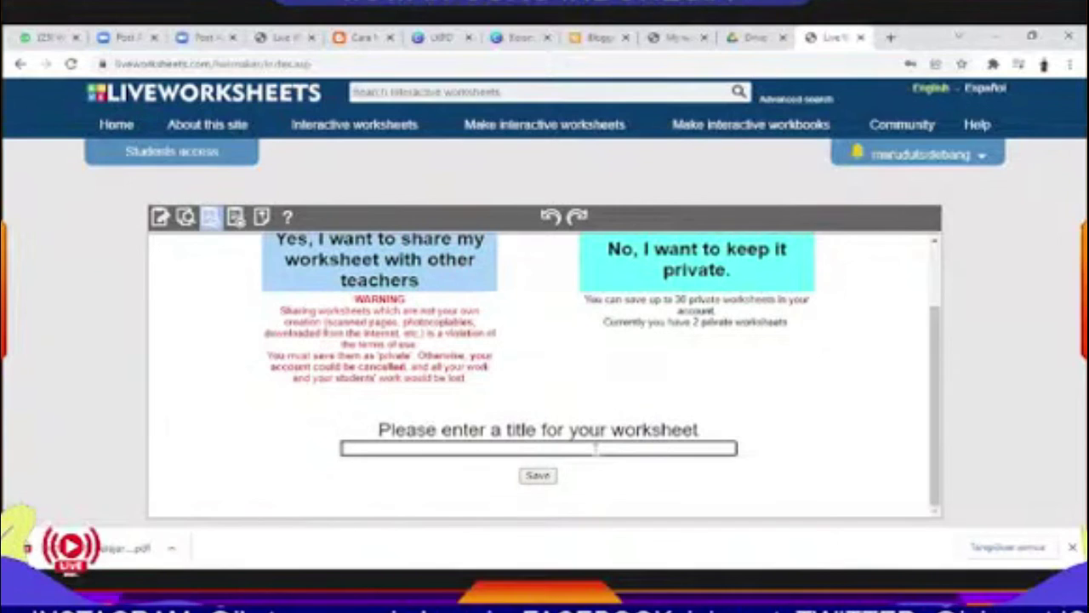
pyautogui.write('LKP')
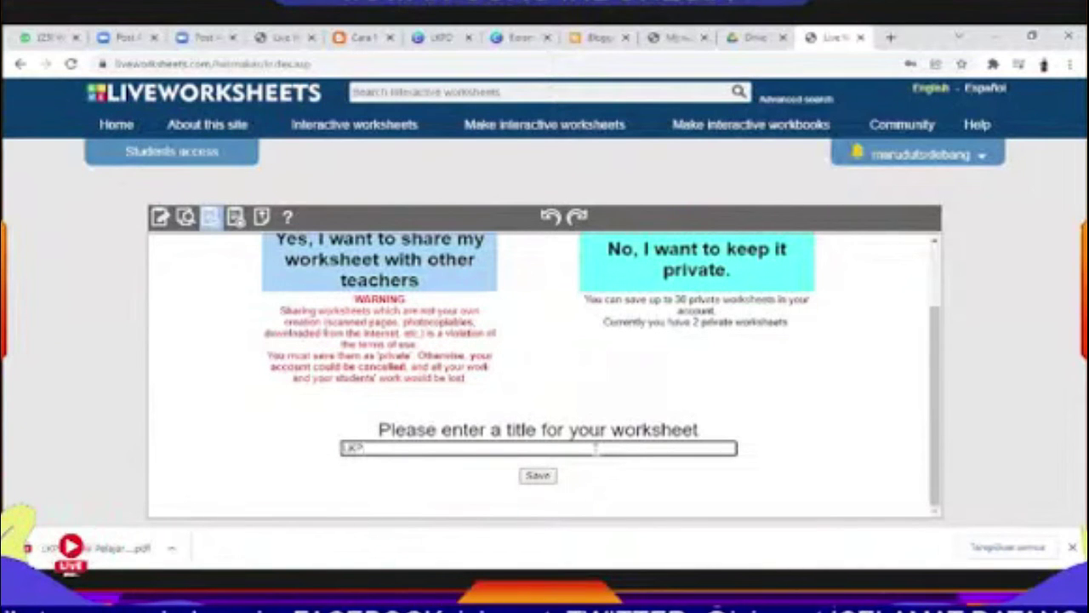
pyautogui.write('D IT')
pyautogui.write('ofil Pelajara')
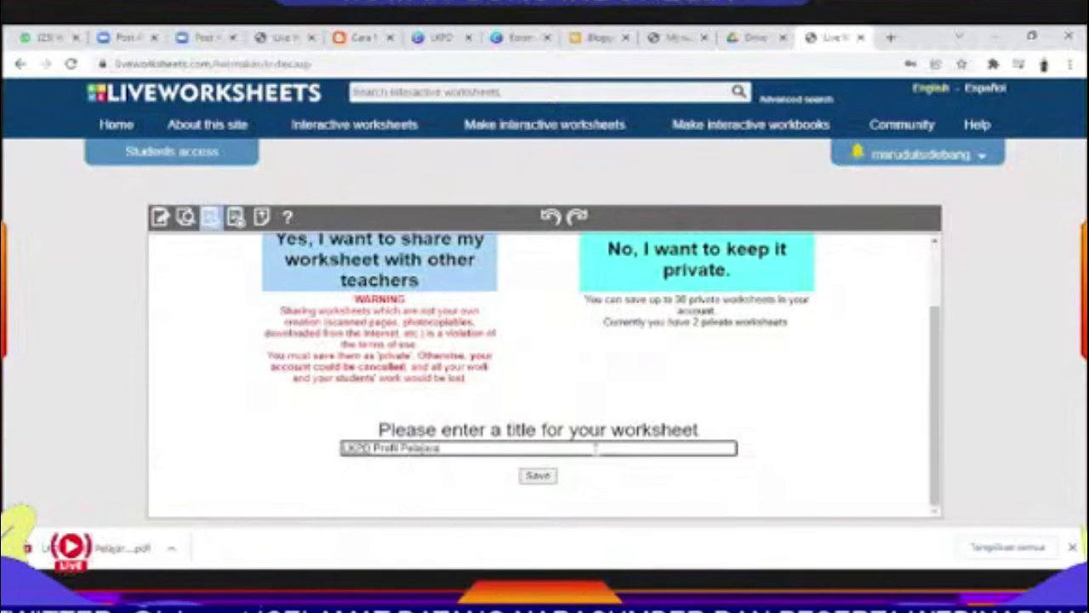
pyautogui.press('BackSpace')
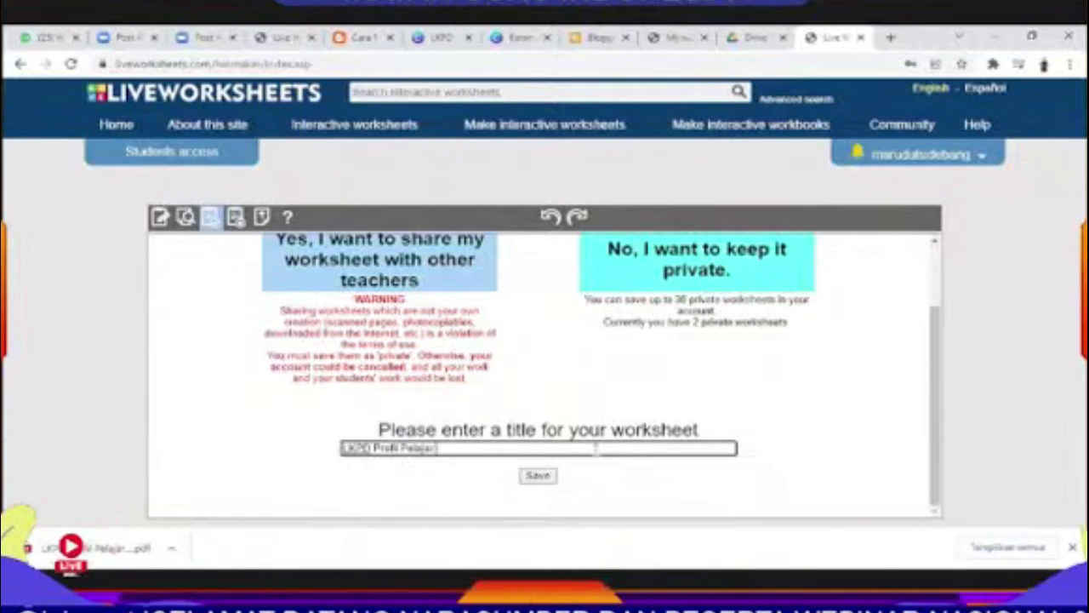
pyautogui.write('Pancasila')
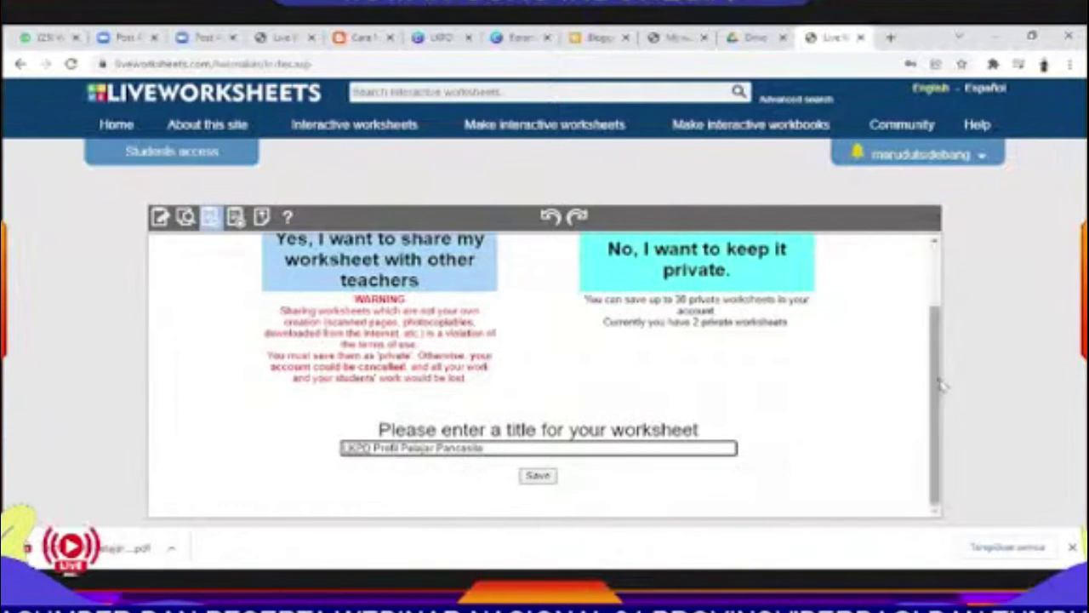
pyautogui.scroll(1, 943, 391)
pyautogui.scroll(-1, 953, 407)
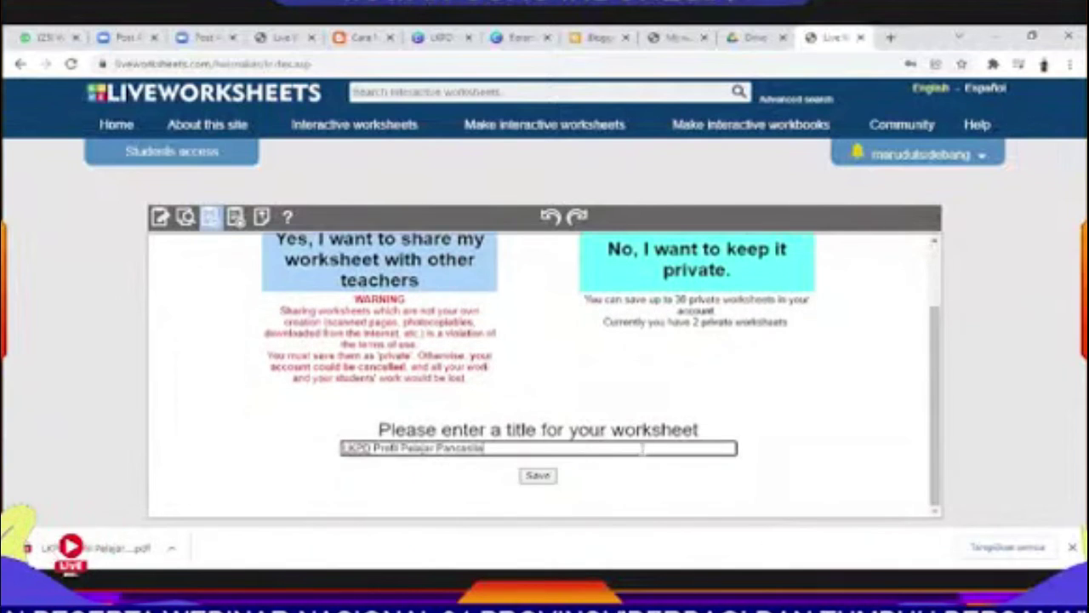
pyautogui.click(537, 476)
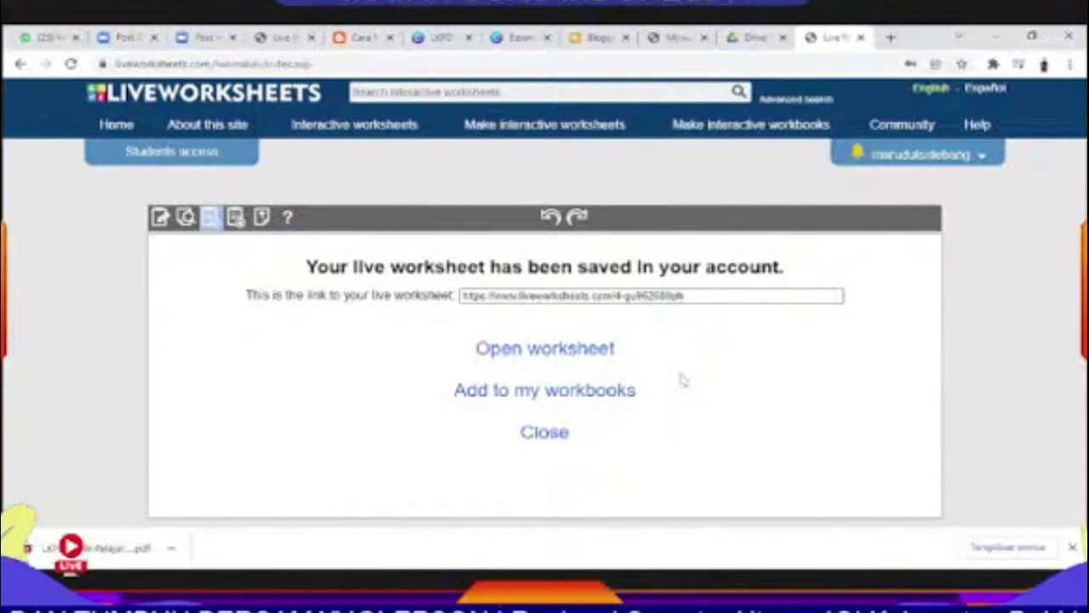
# - Copy the link to the saved live worksheet
pyautogui.moveTo(707, 296); pyautogui.dragTo(461, 296)
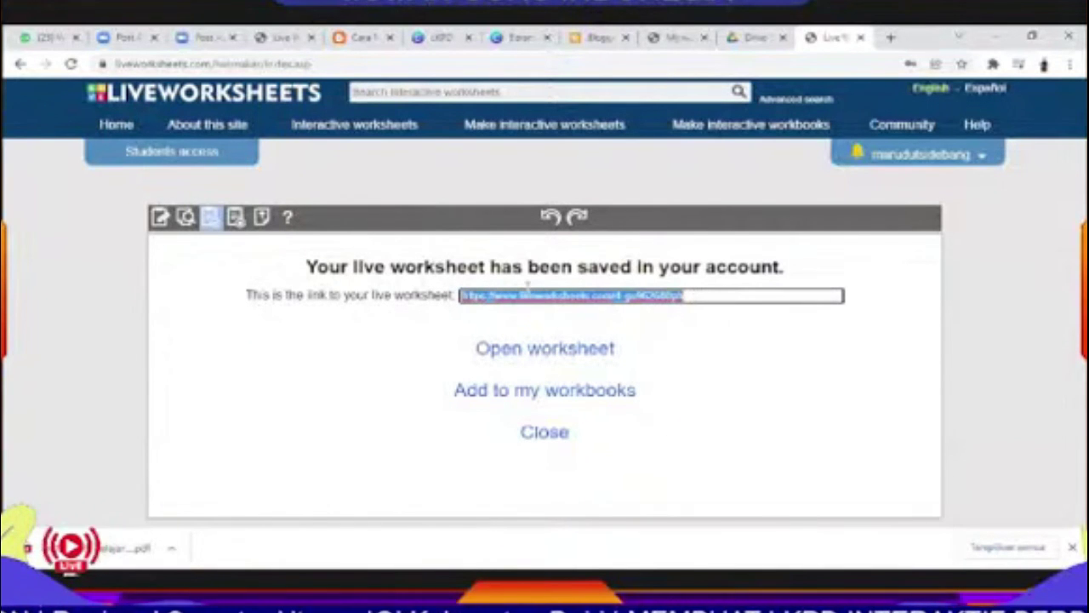
pyautogui.rightClick(585, 294)
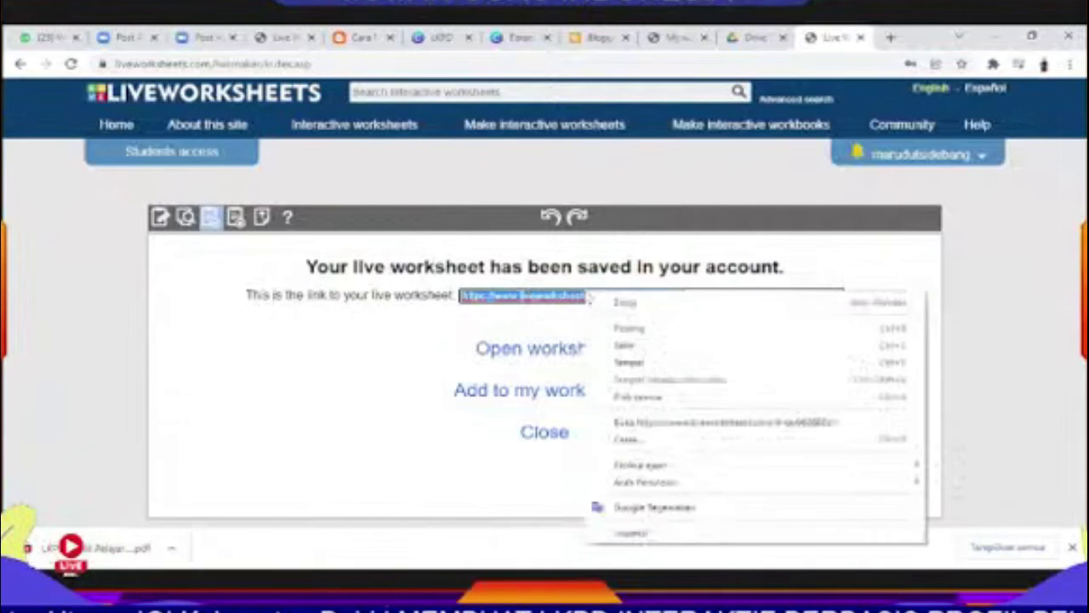
pyautogui.click(644, 349)
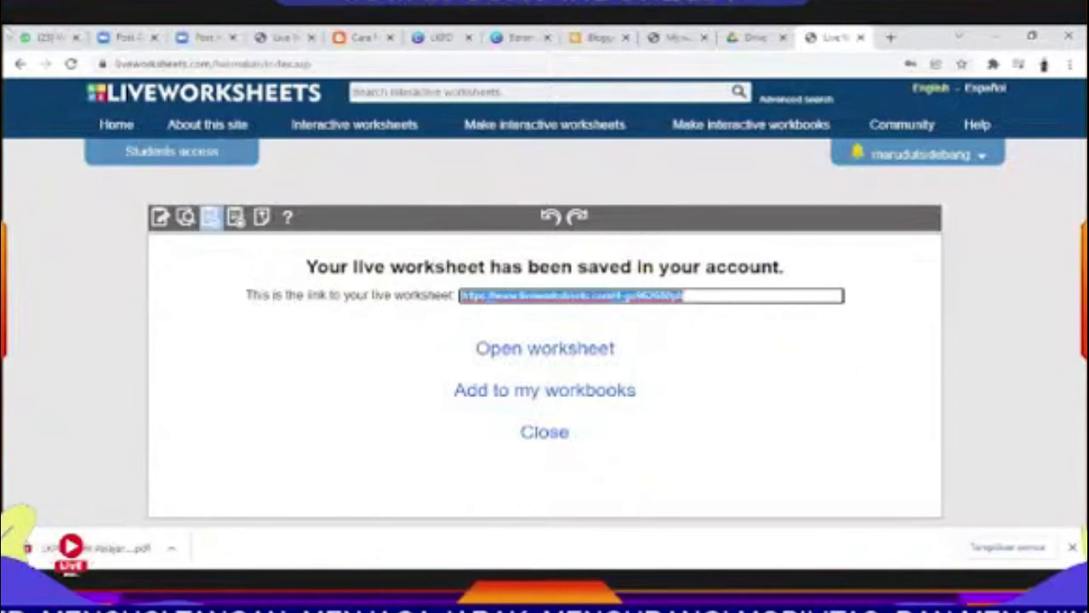
# - Switch to the already graded worksheet and view its score on the cover page
pyautogui.click(281, 38)
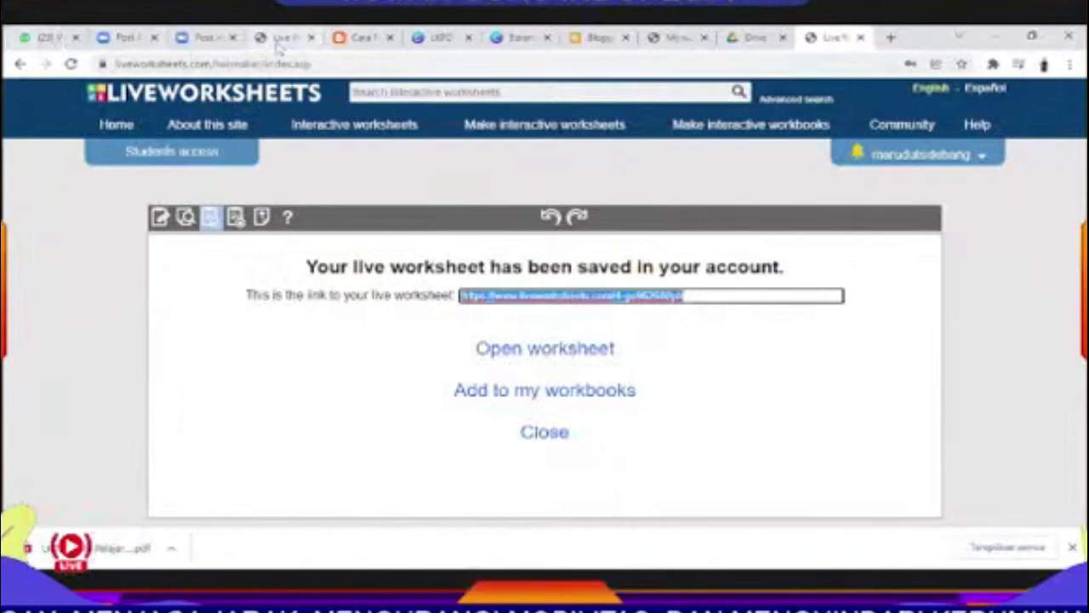
pyautogui.scroll(-1, 502, 315)
pyautogui.scroll(3, 504, 313)
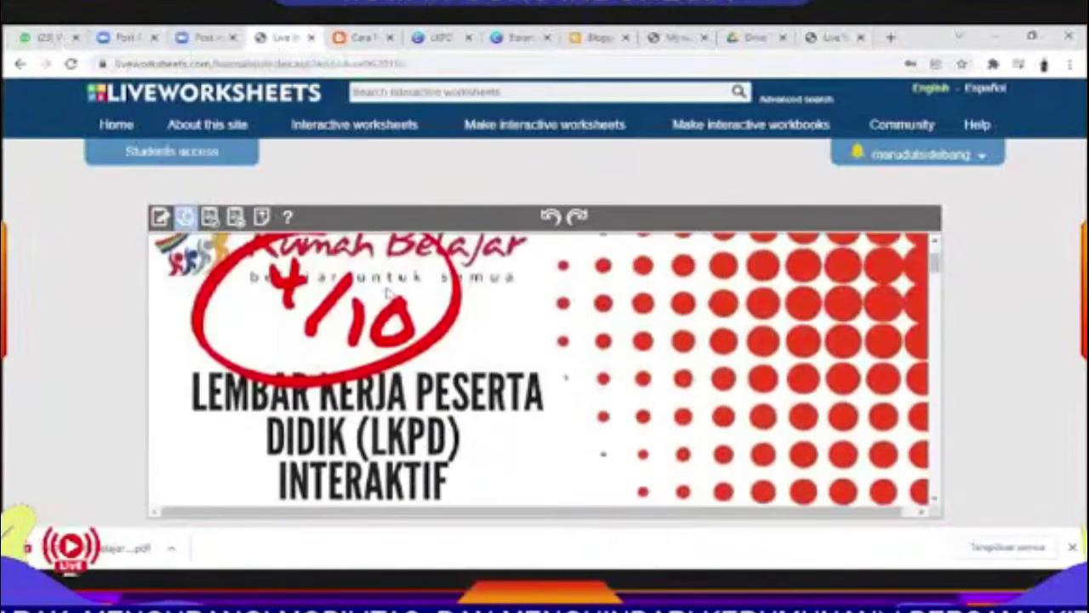